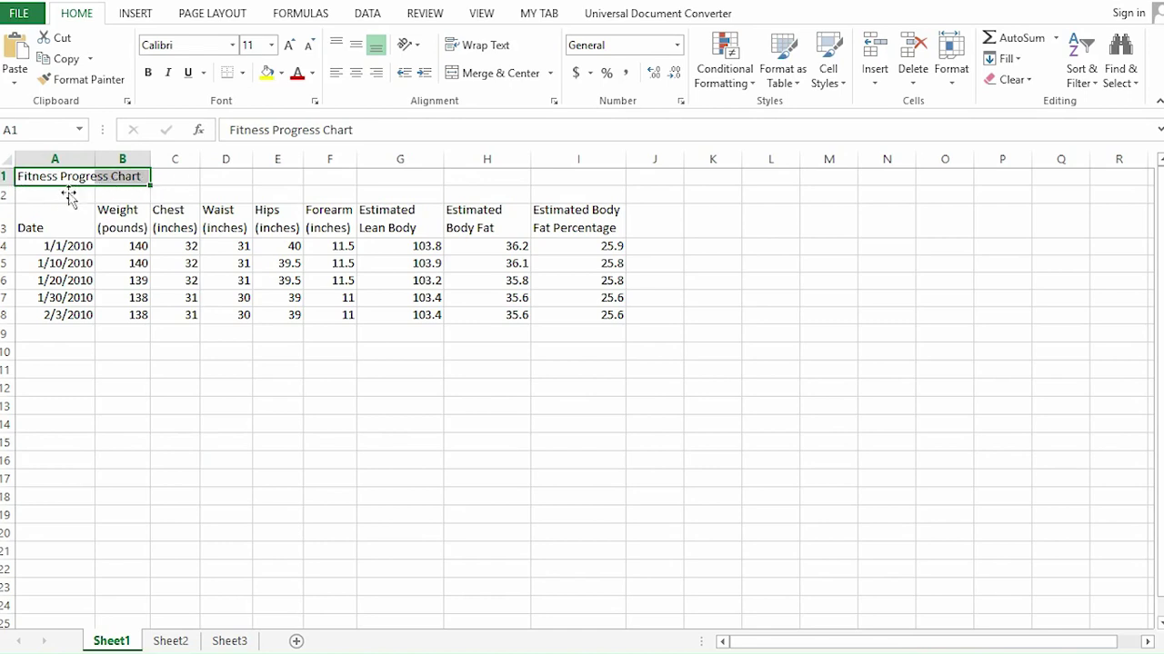
- Set the font of the title in cell A1 to Academy Engraved LET at size 16
click(40, 178)
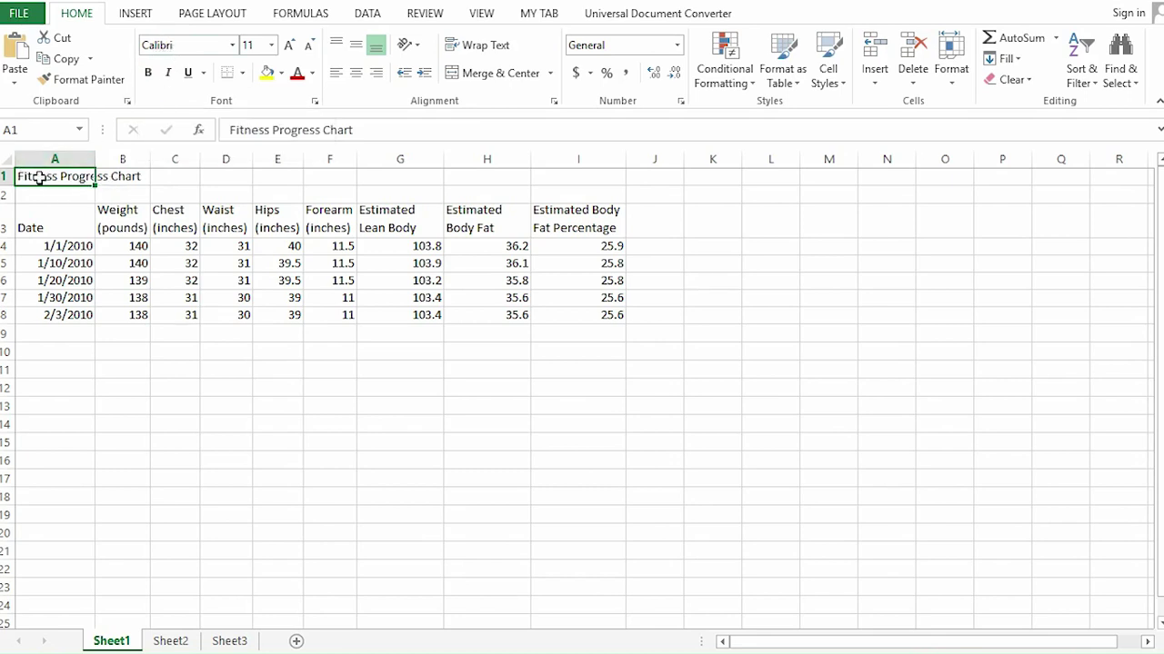
click(233, 48)
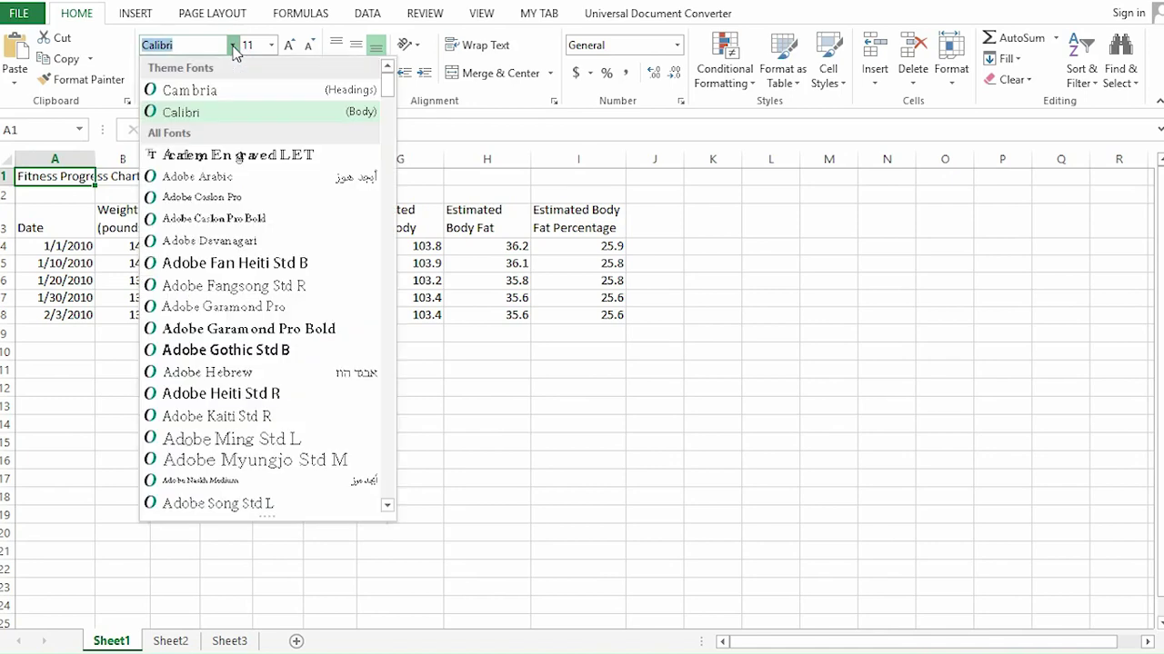
click(226, 159)
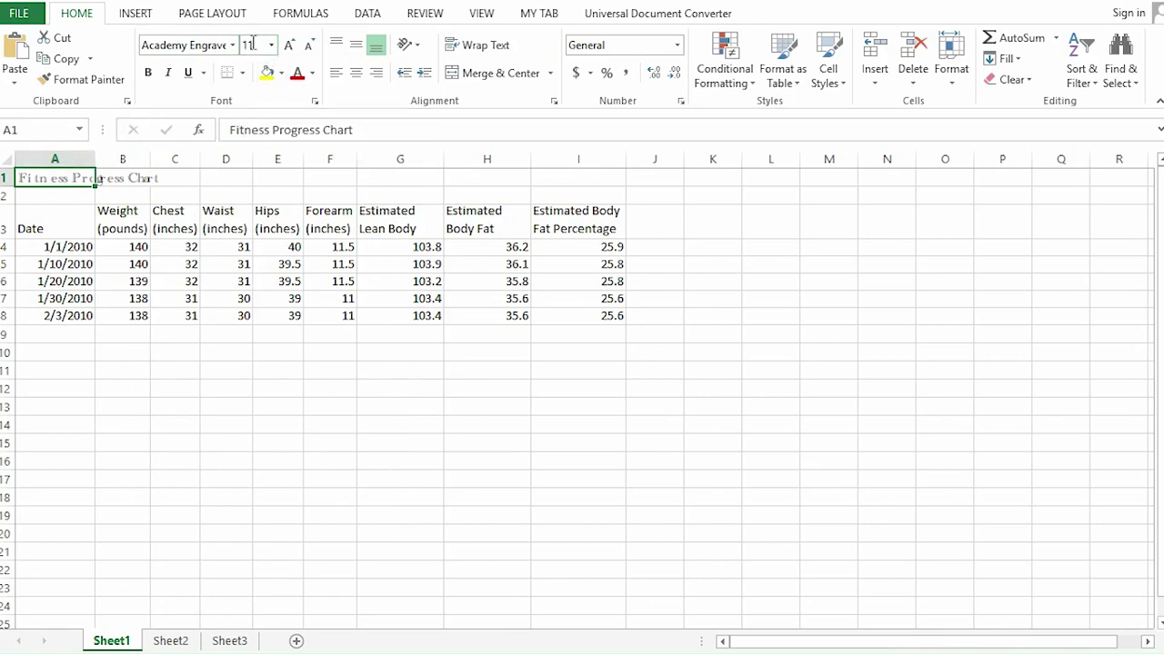
click(271, 45)
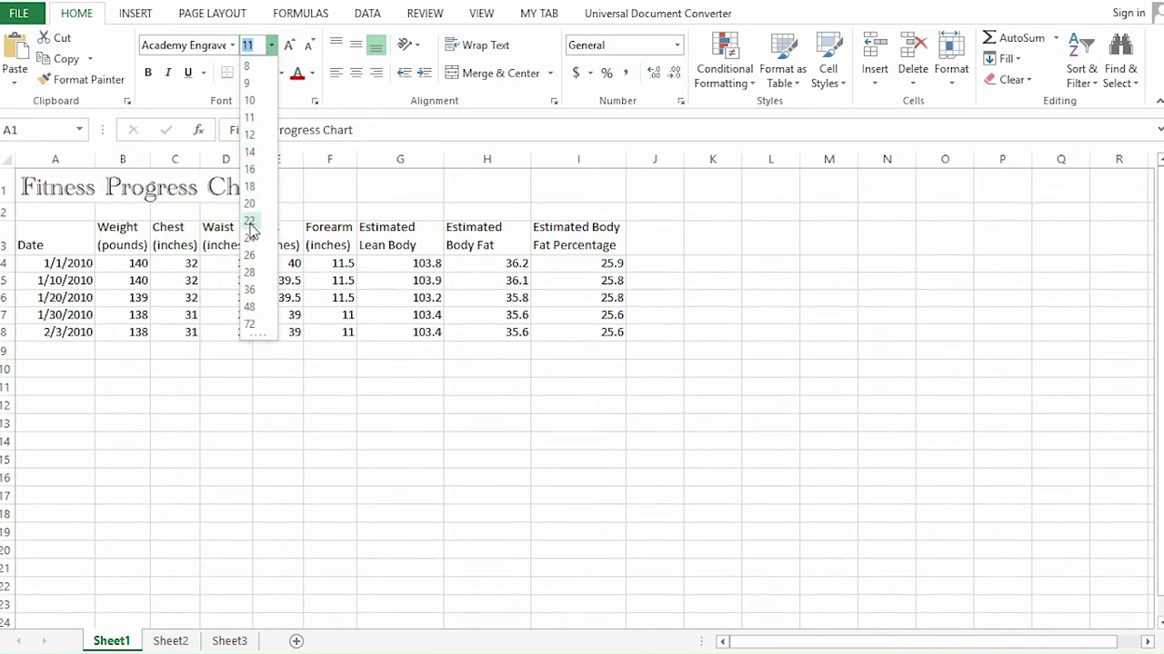
click(251, 170)
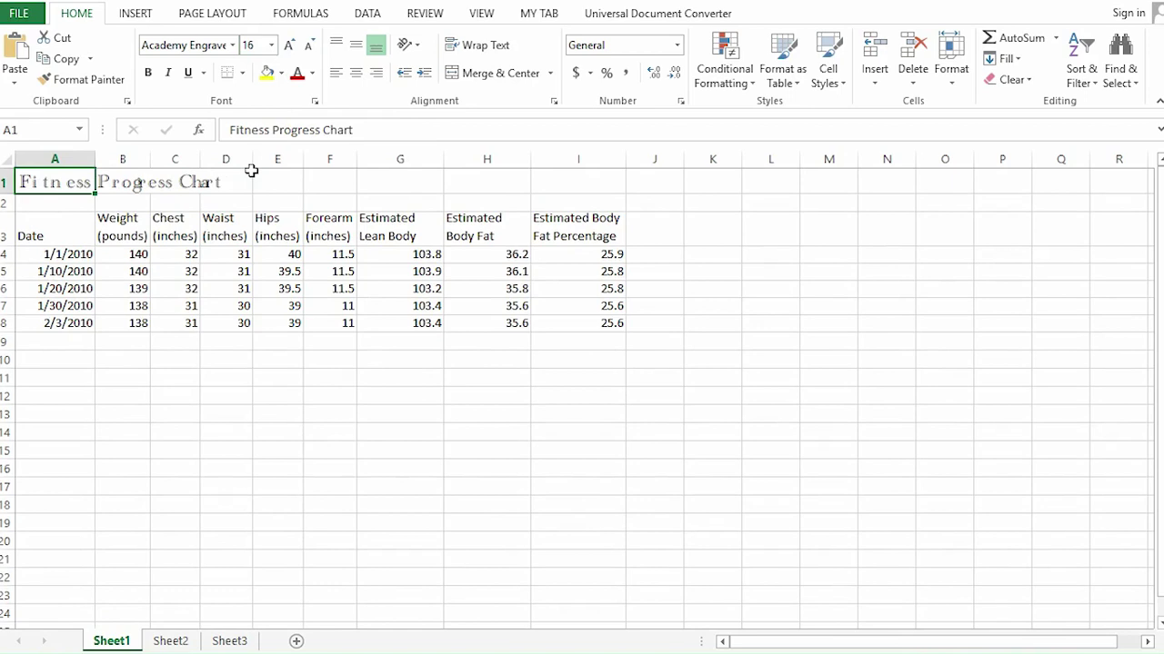
- Enlarge the title's font incrementally to size 24, and shrink it back down to size 14
click(287, 53)
click(288, 53)
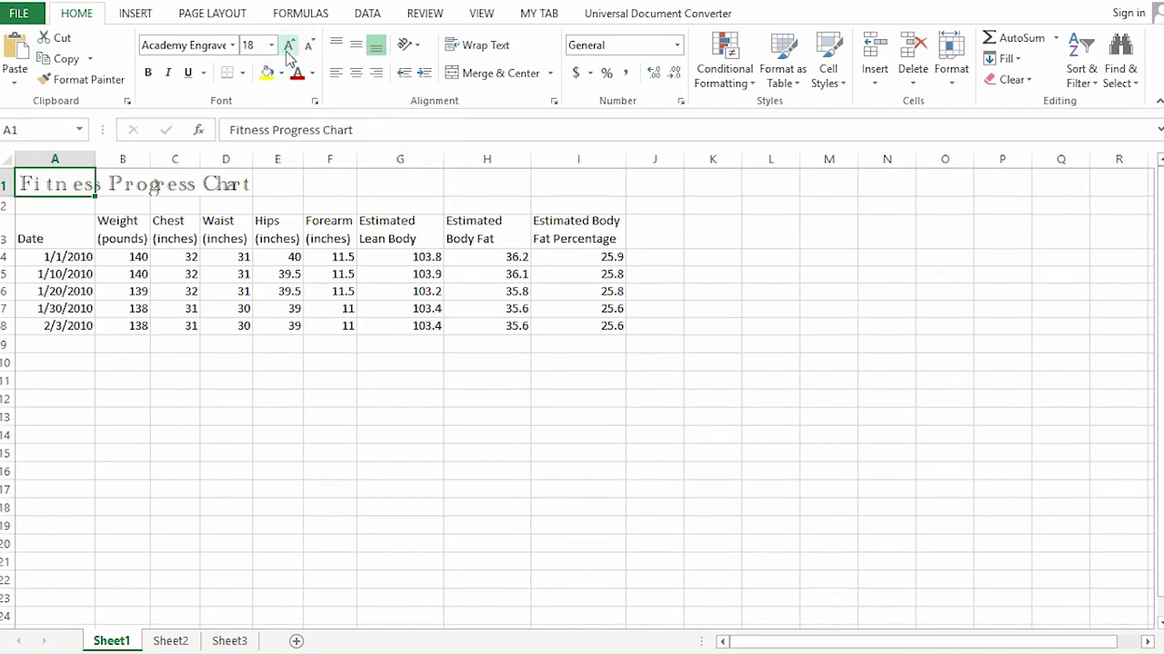
click(287, 53)
click(287, 52)
click(308, 51)
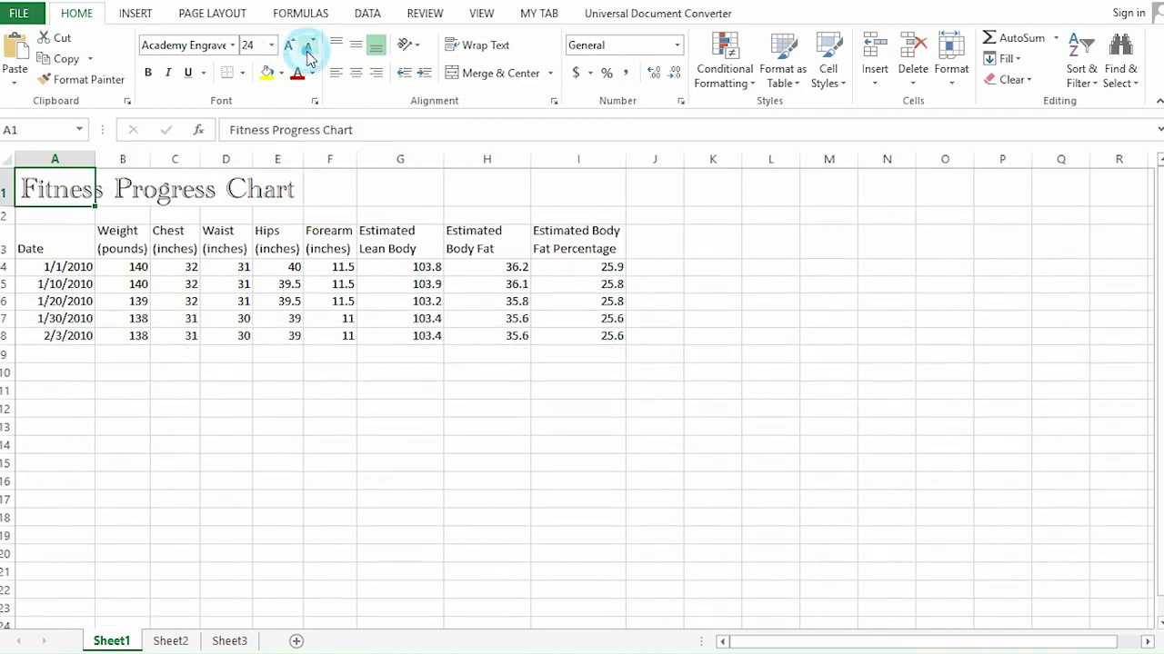
click(308, 51)
click(308, 51)
click(308, 51)
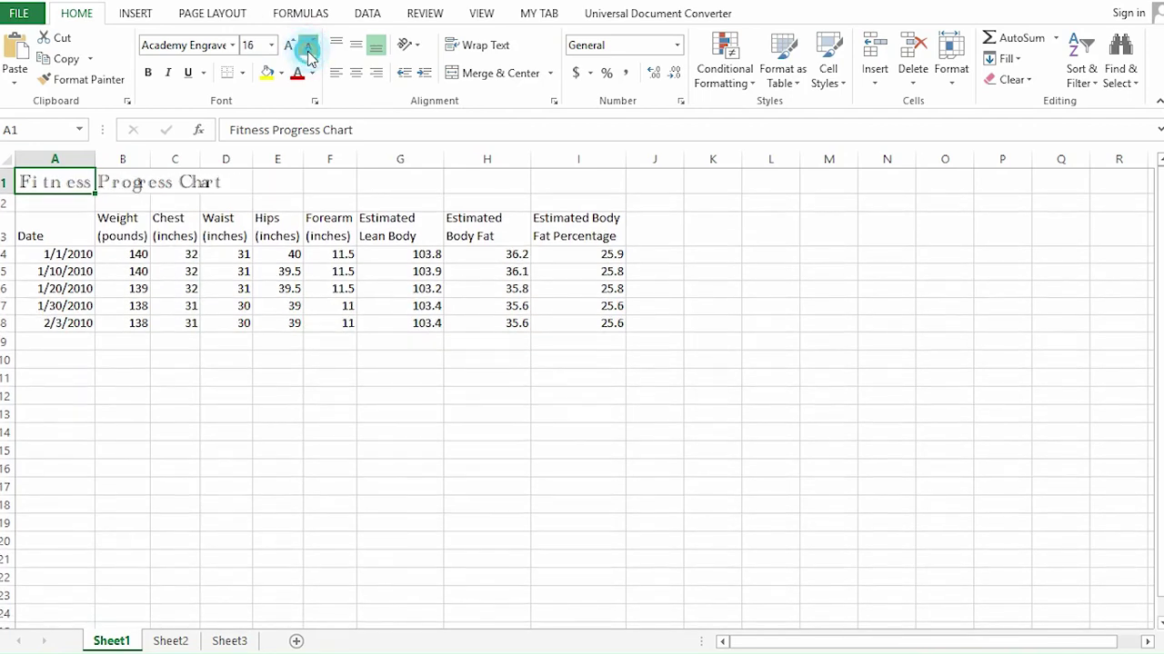
click(308, 51)
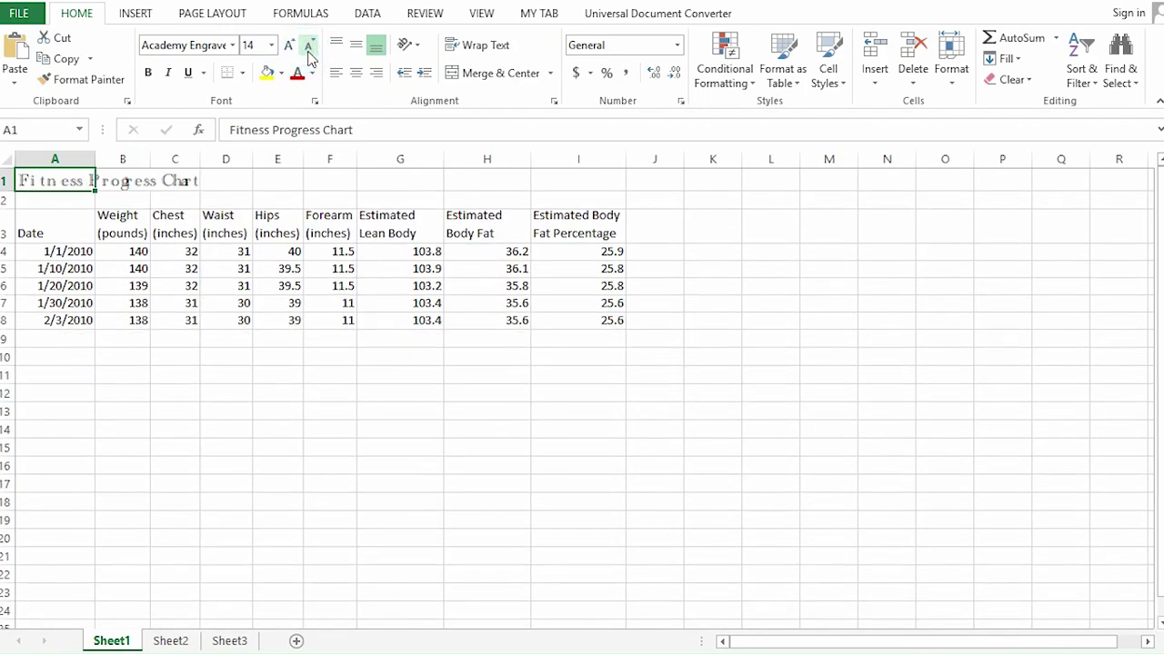
- Try bold, italic and underline one at a time on the title in A1, removing each style again
click(148, 74)
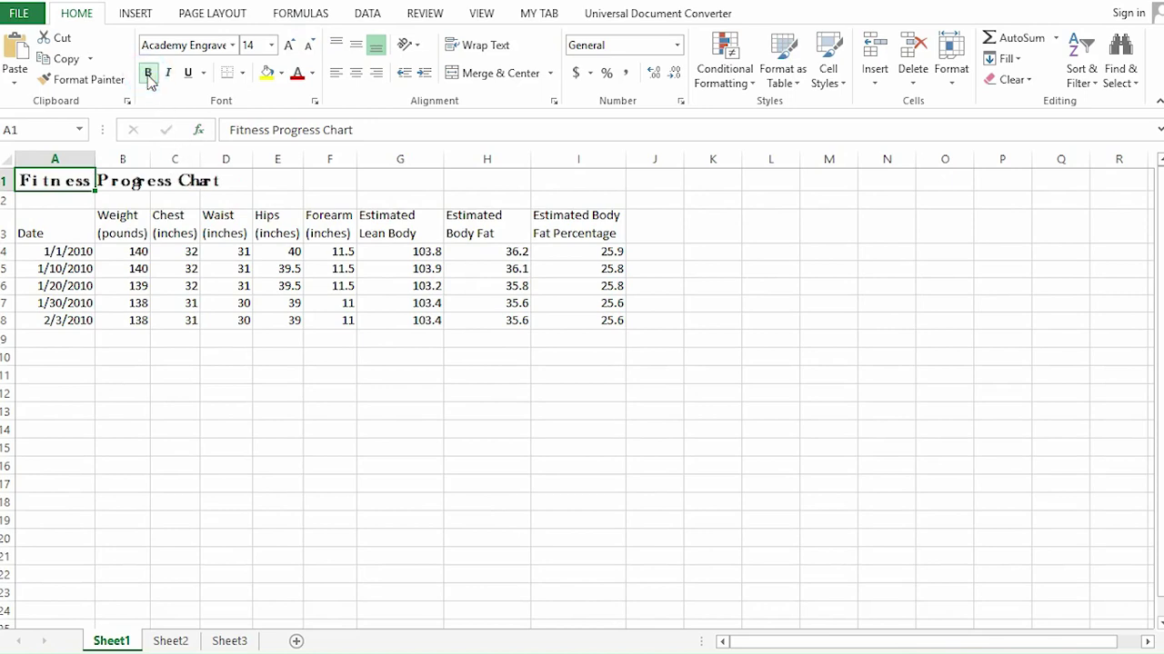
click(149, 76)
click(169, 74)
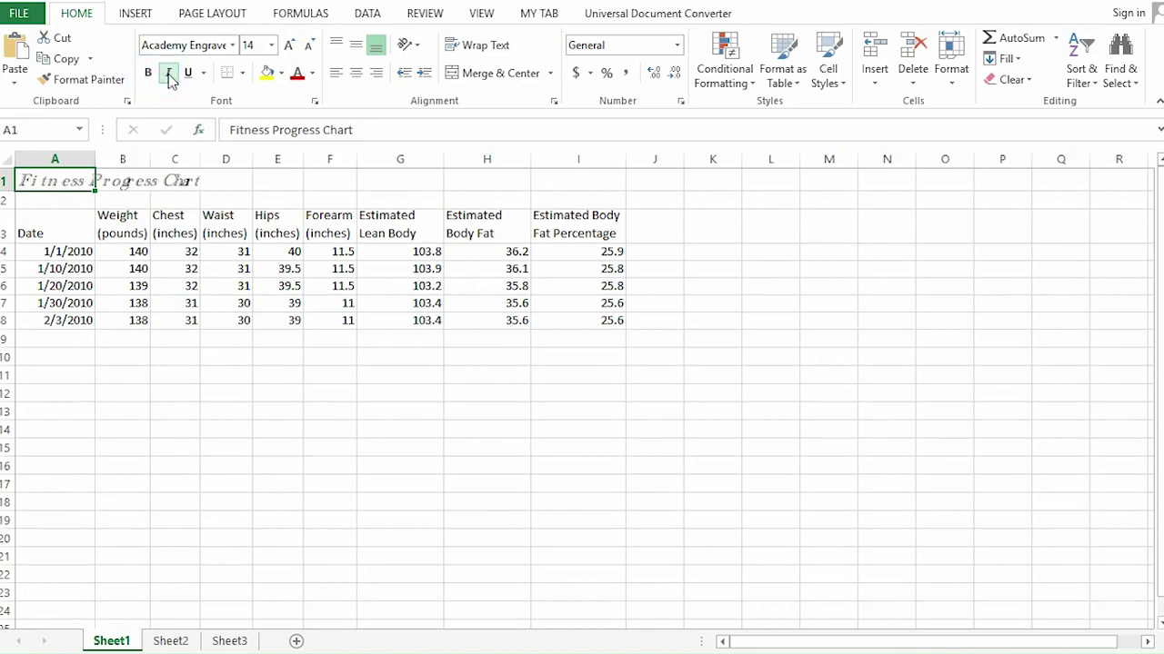
click(168, 75)
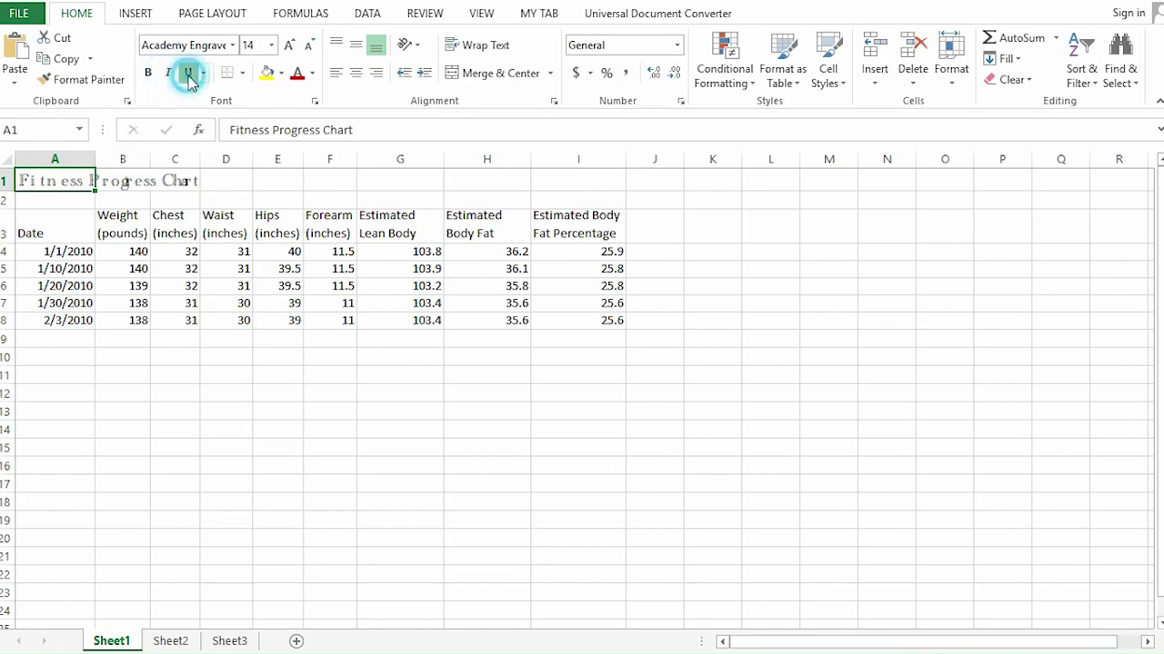
click(188, 73)
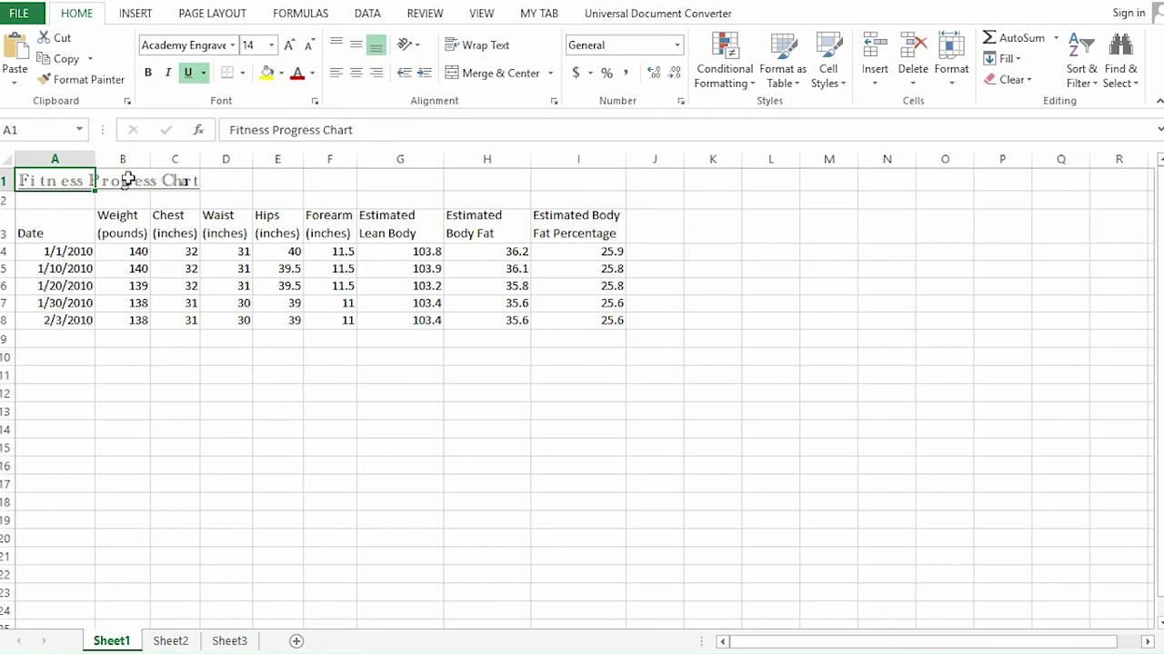
click(189, 73)
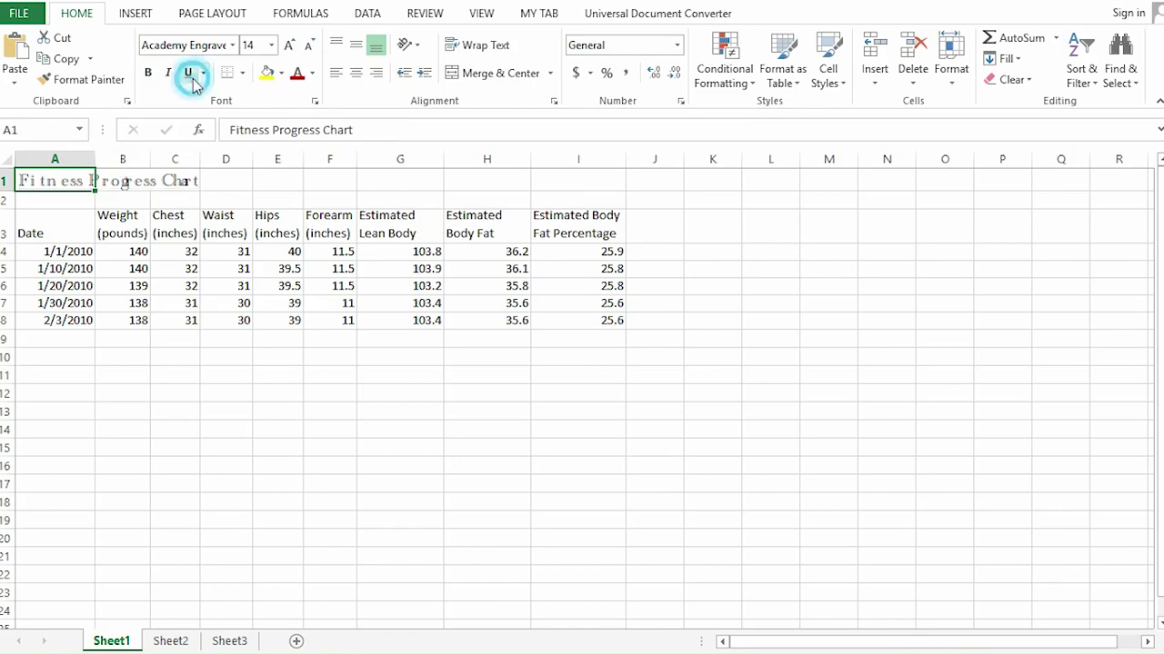
- Add a bottom border to the title cell A1 and deselect the cell to view it
click(243, 74)
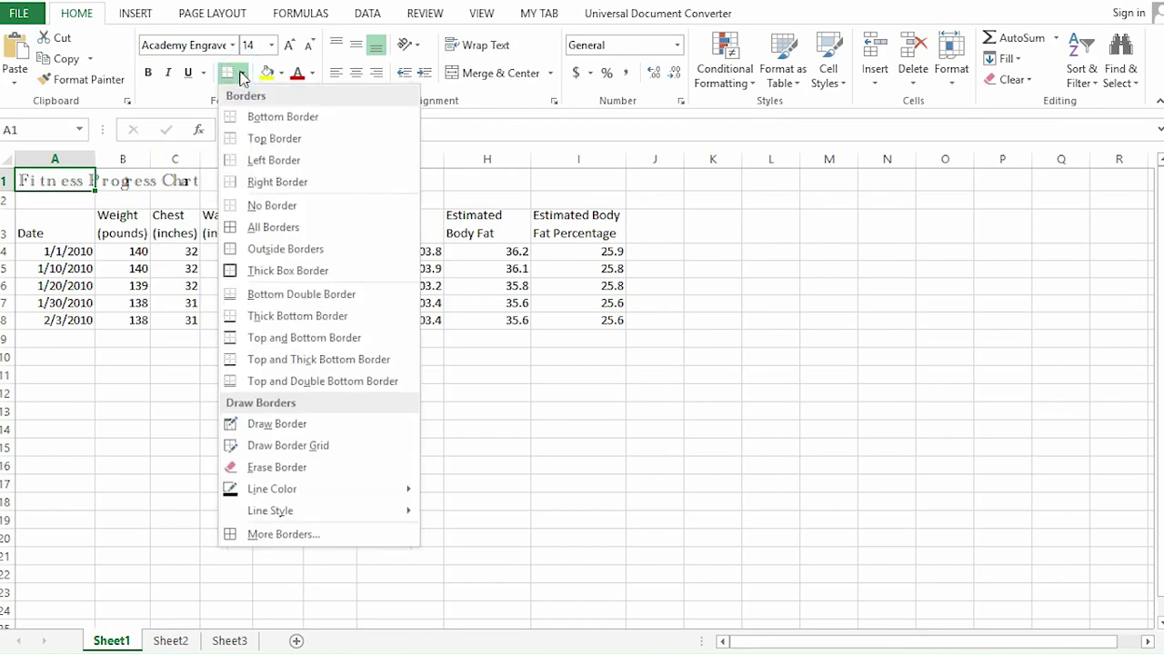
click(262, 117)
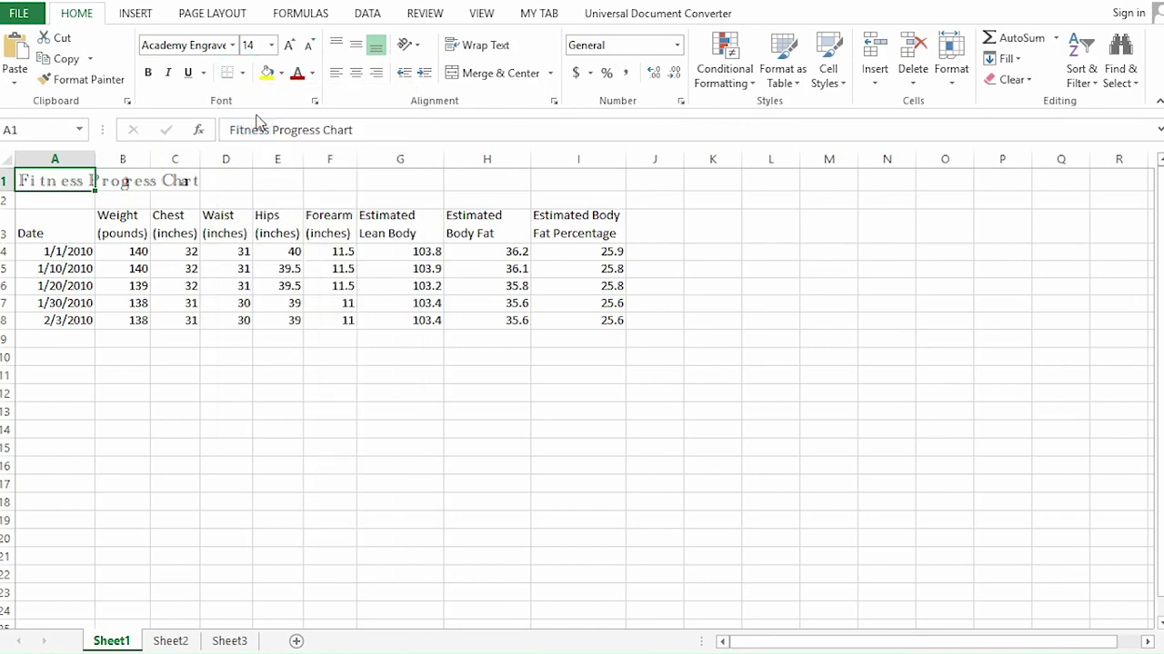
click(60, 222)
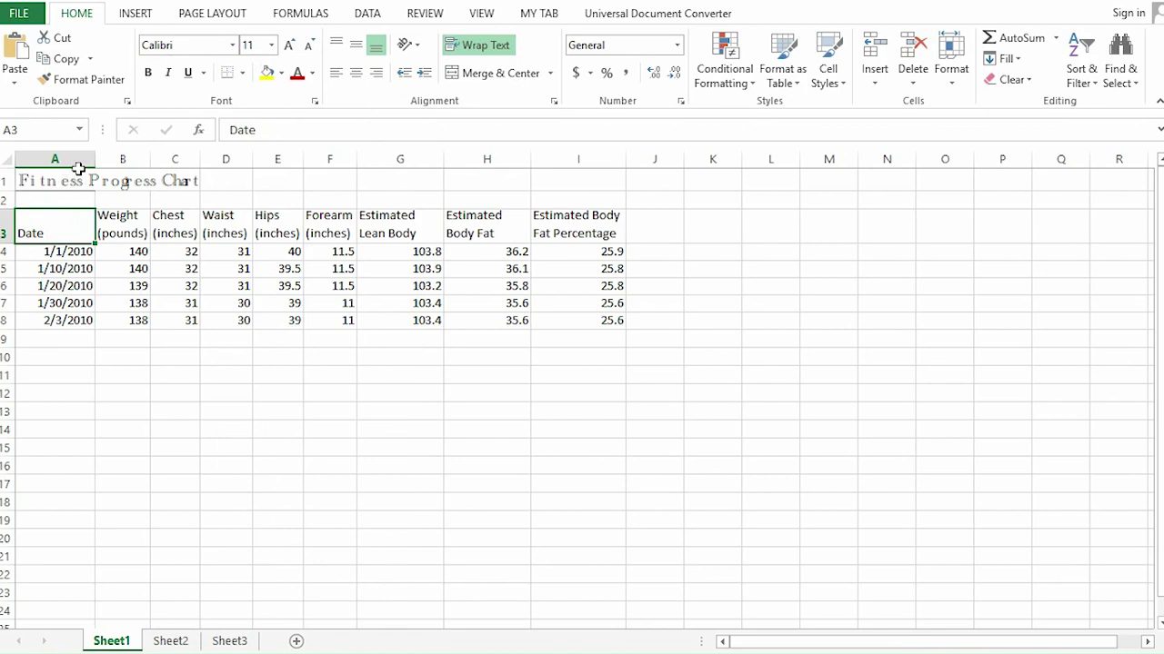
- Apply a top border across the title range A1:C1 and deselect the range
drag(46, 182, 169, 163)
click(242, 72)
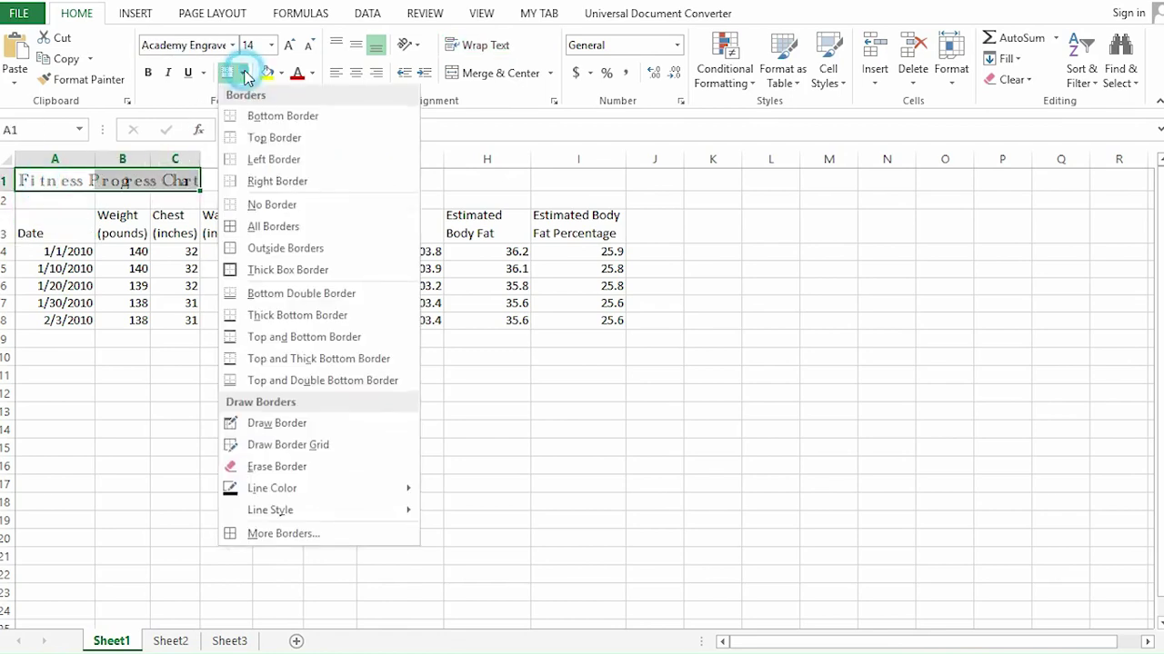
click(241, 139)
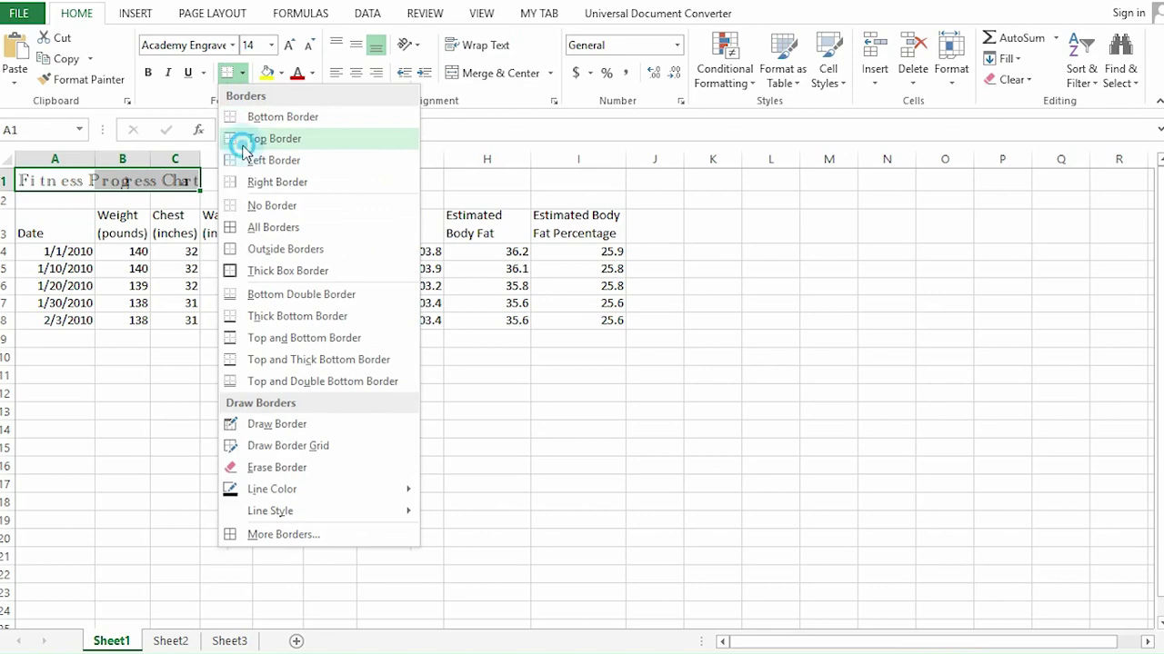
click(70, 397)
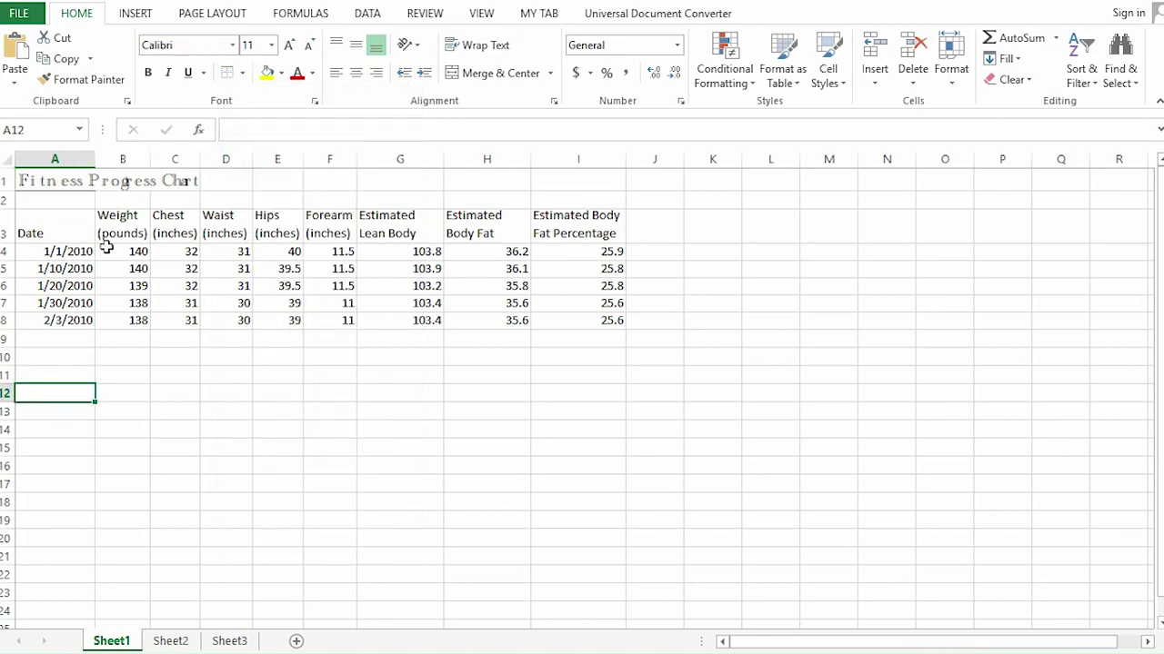
- Apply a top border to the last date cell, A8, and deselect the cell
click(40, 321)
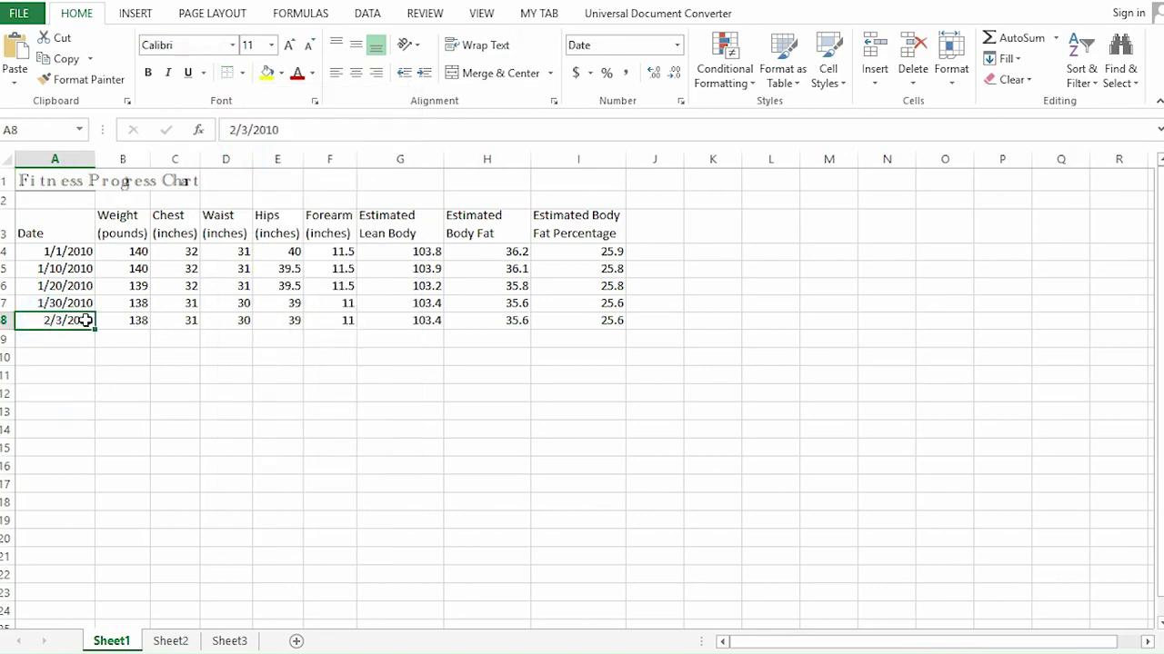
click(241, 73)
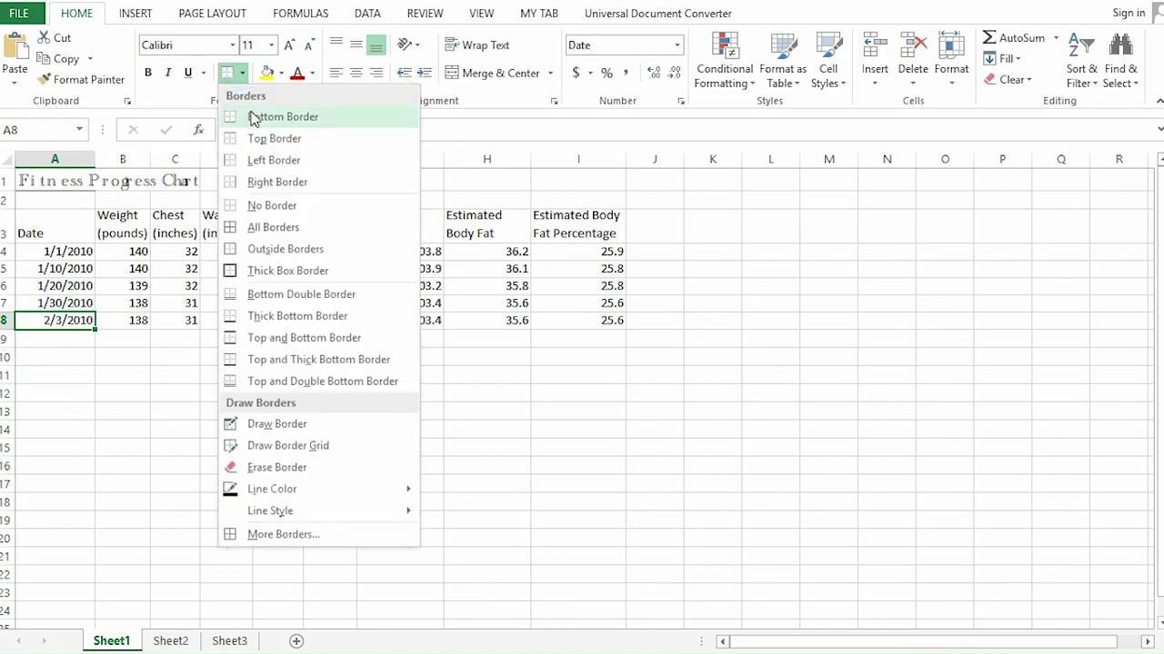
click(256, 138)
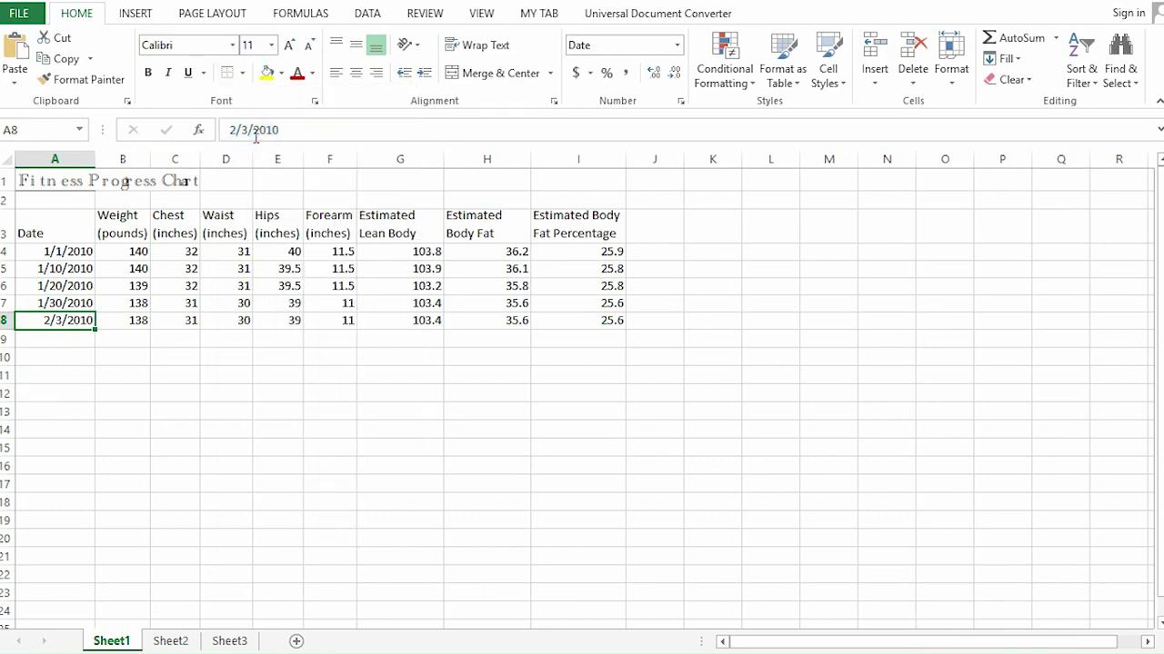
click(60, 442)
- Fill date cell A8 with black, and change its fill to a light blue theme color
click(41, 320)
click(242, 72)
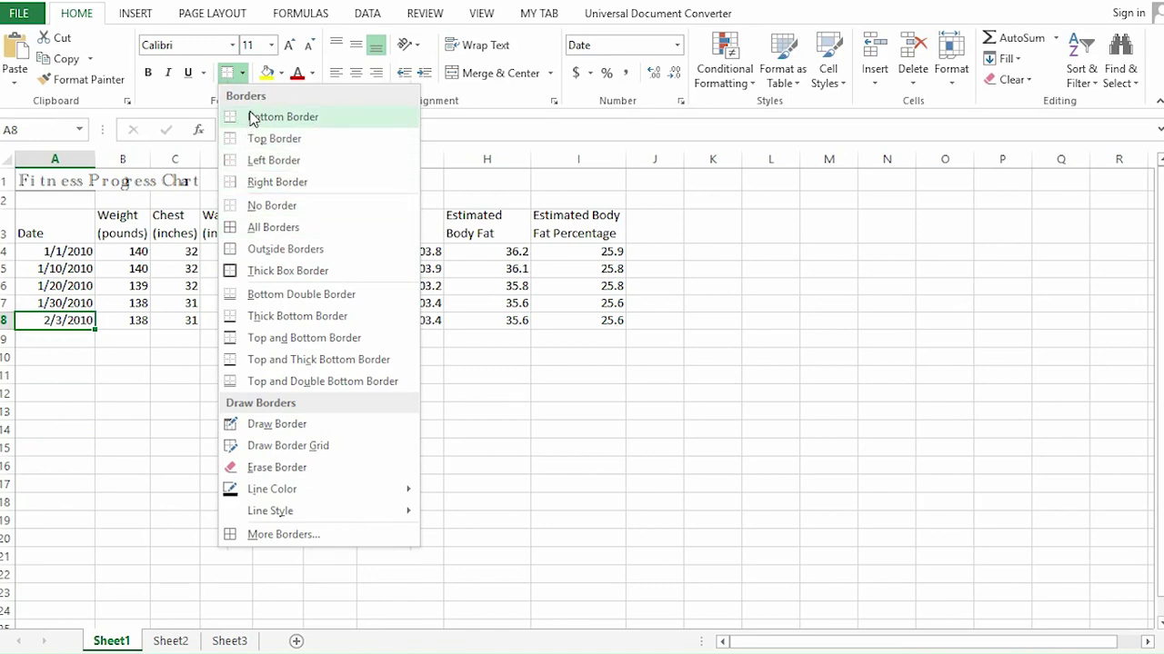
click(256, 2)
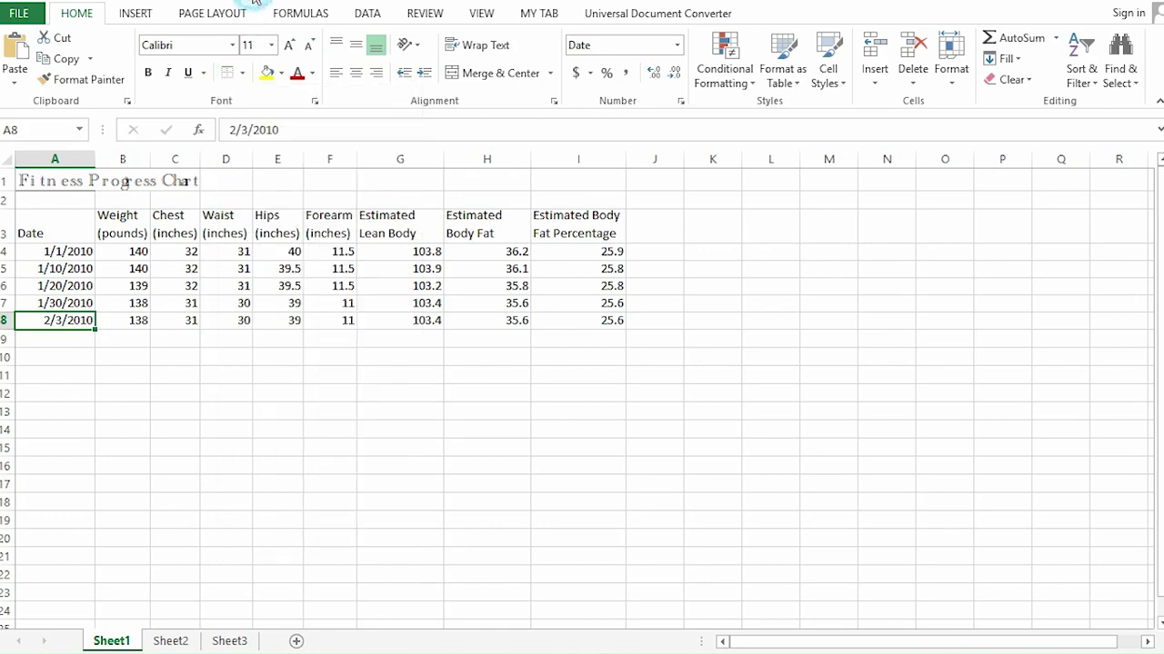
click(282, 74)
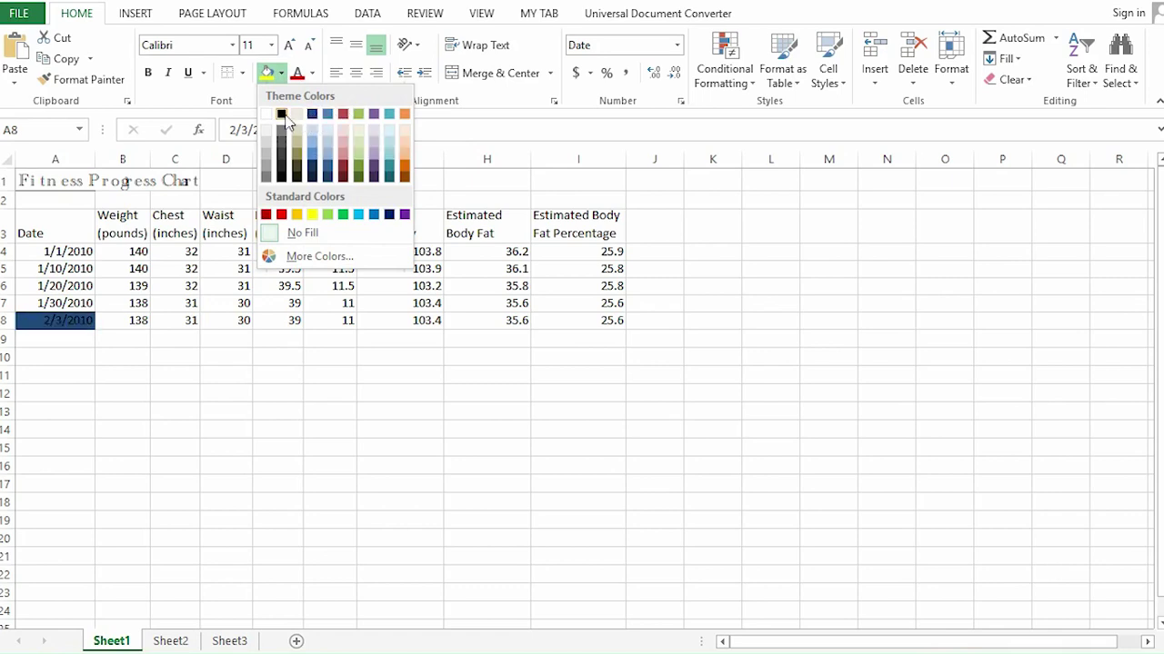
click(281, 113)
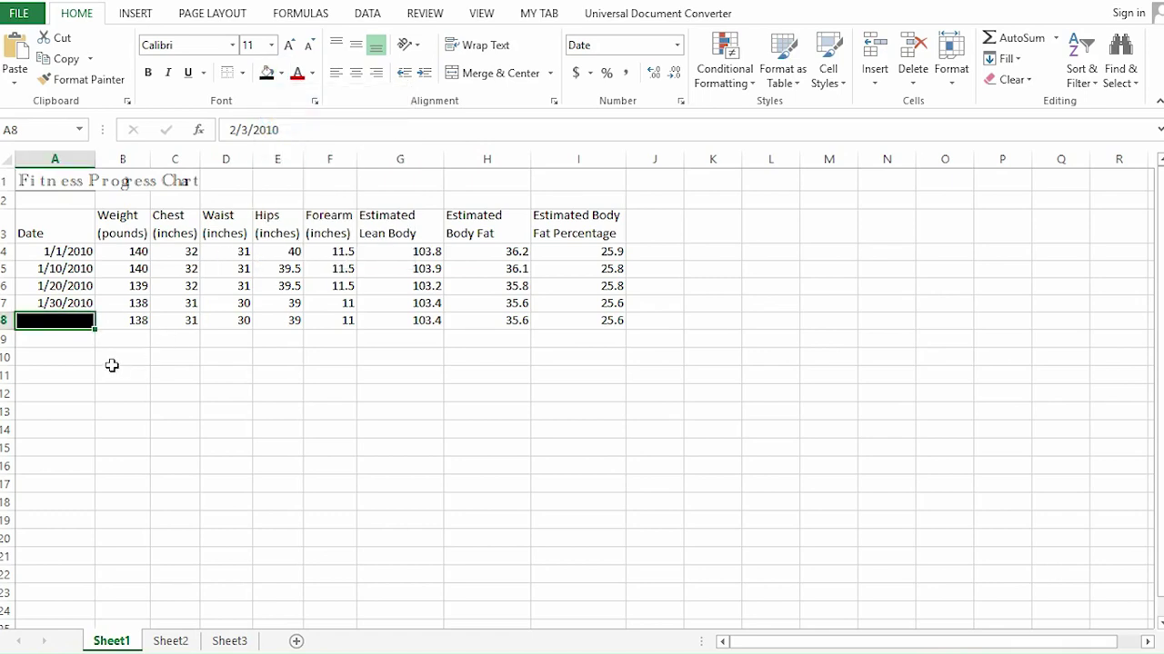
click(281, 72)
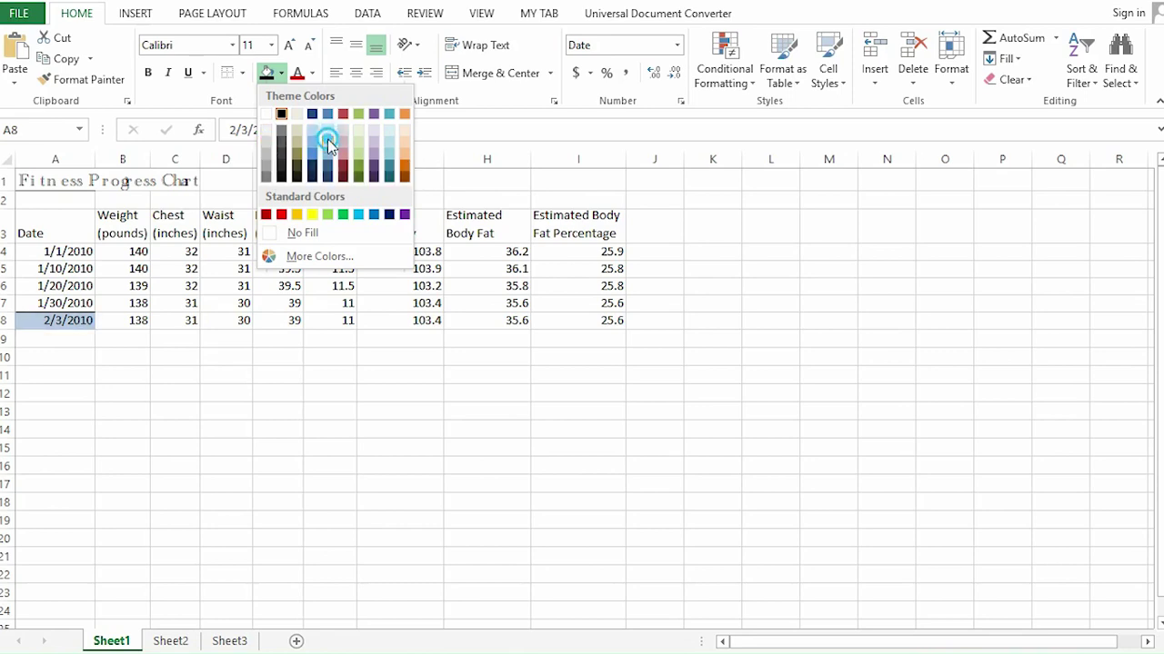
key(Escape)
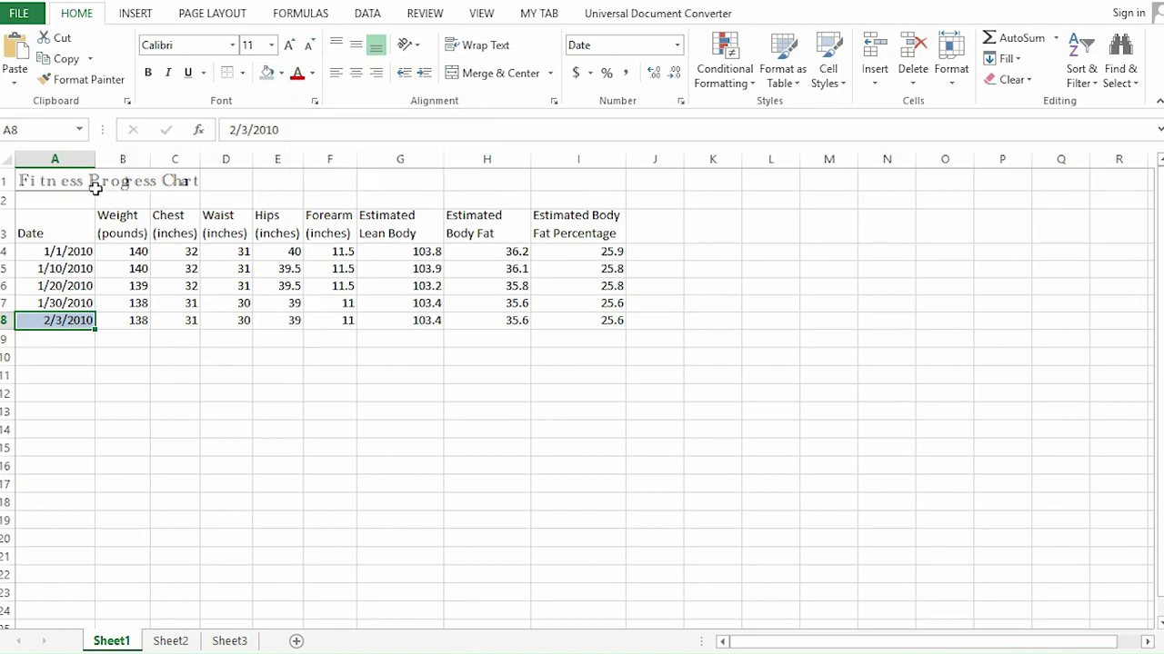
- Change the font color of the title range A1:C1 to the standard red
drag(26, 181, 180, 195)
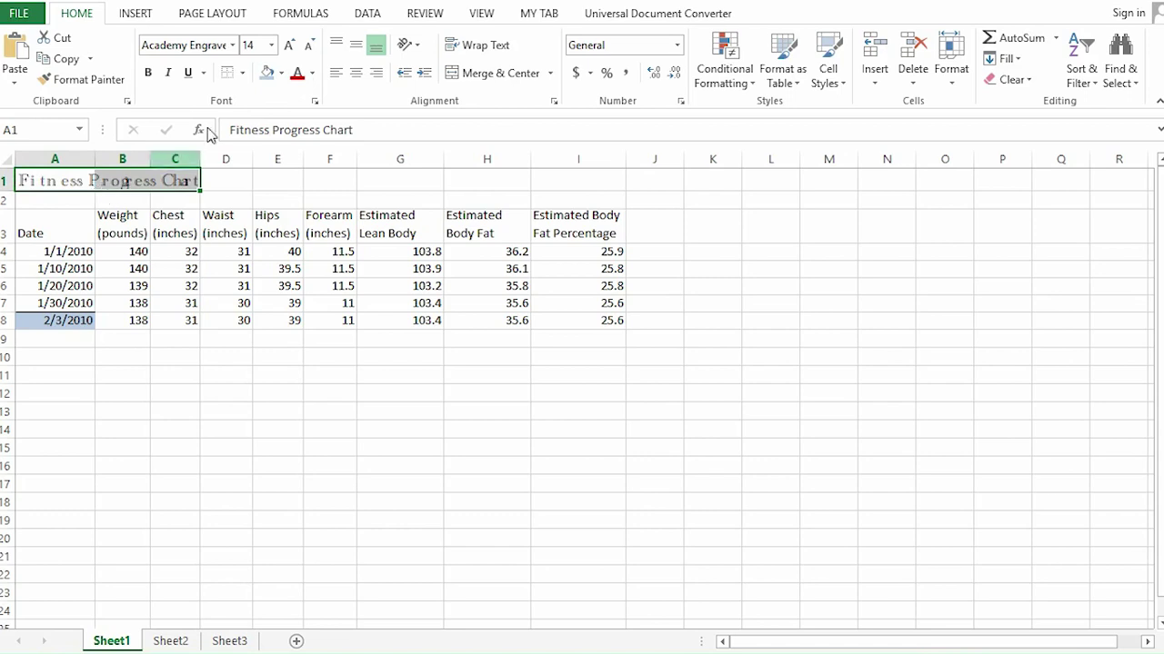
click(311, 77)
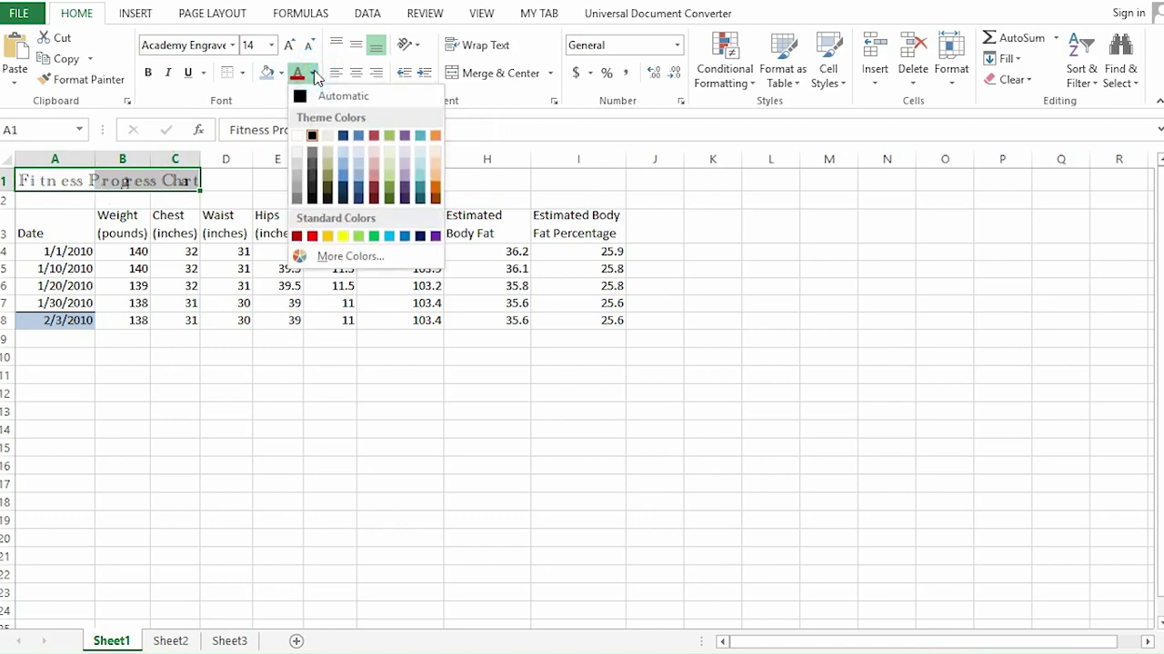
click(311, 237)
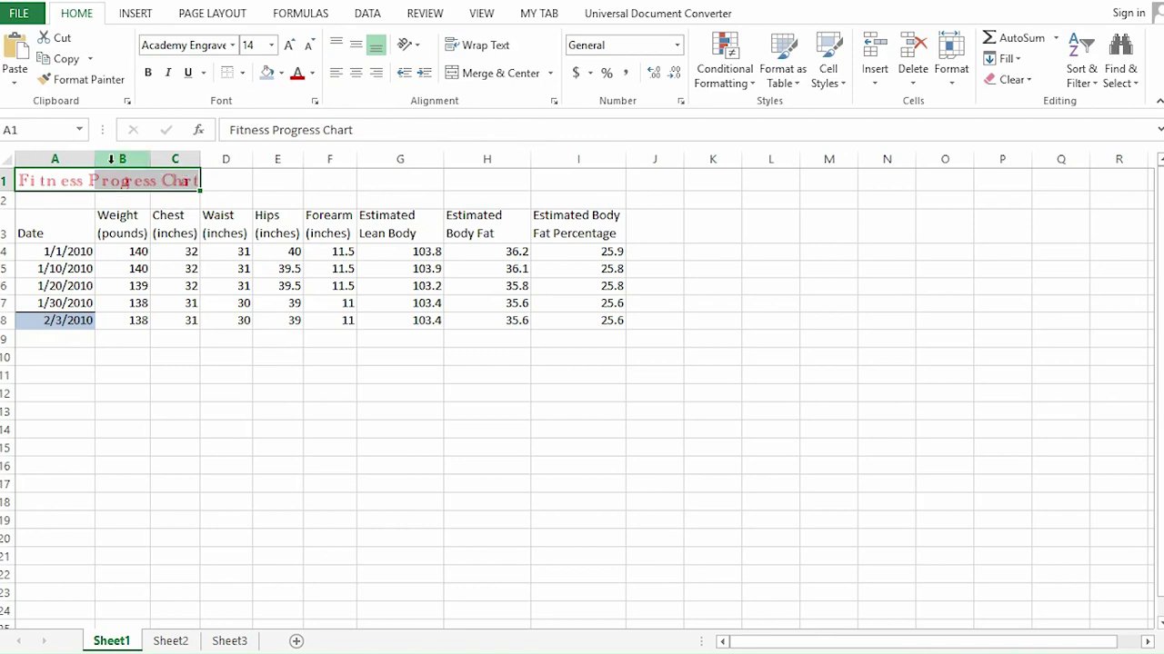
- Widen column A beyond the full title text and make row 1 about three times as tall
drag(95, 160, 271, 160)
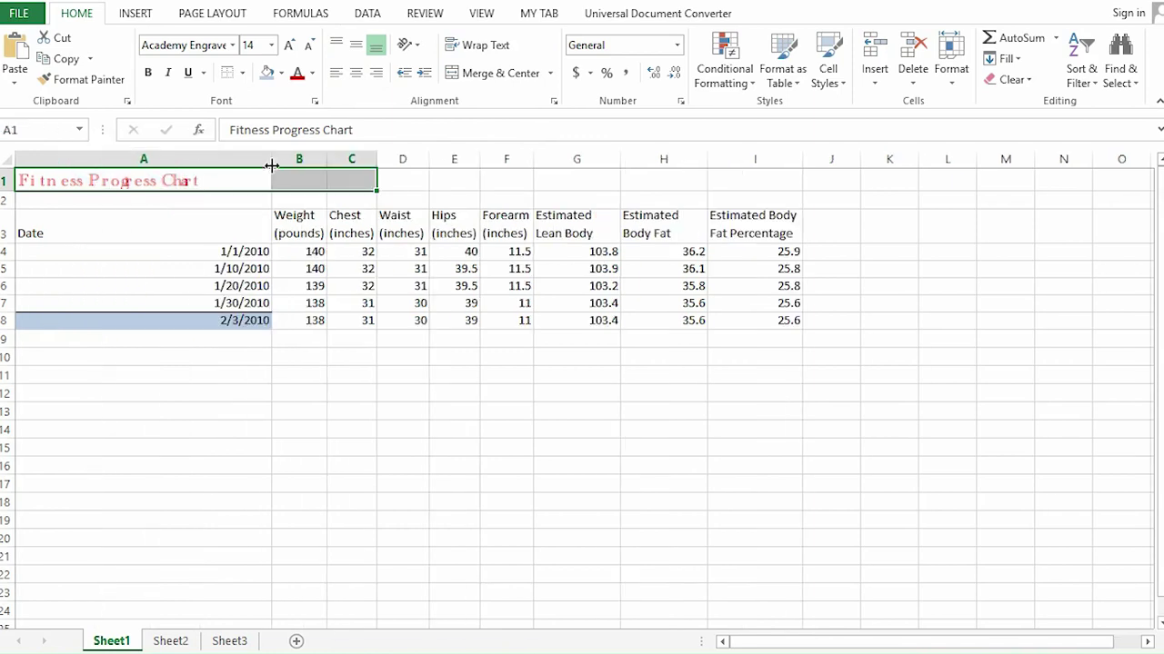
drag(14, 189, 20, 224)
- Align the title in cell A1 vertically to the top of the cell
click(142, 213)
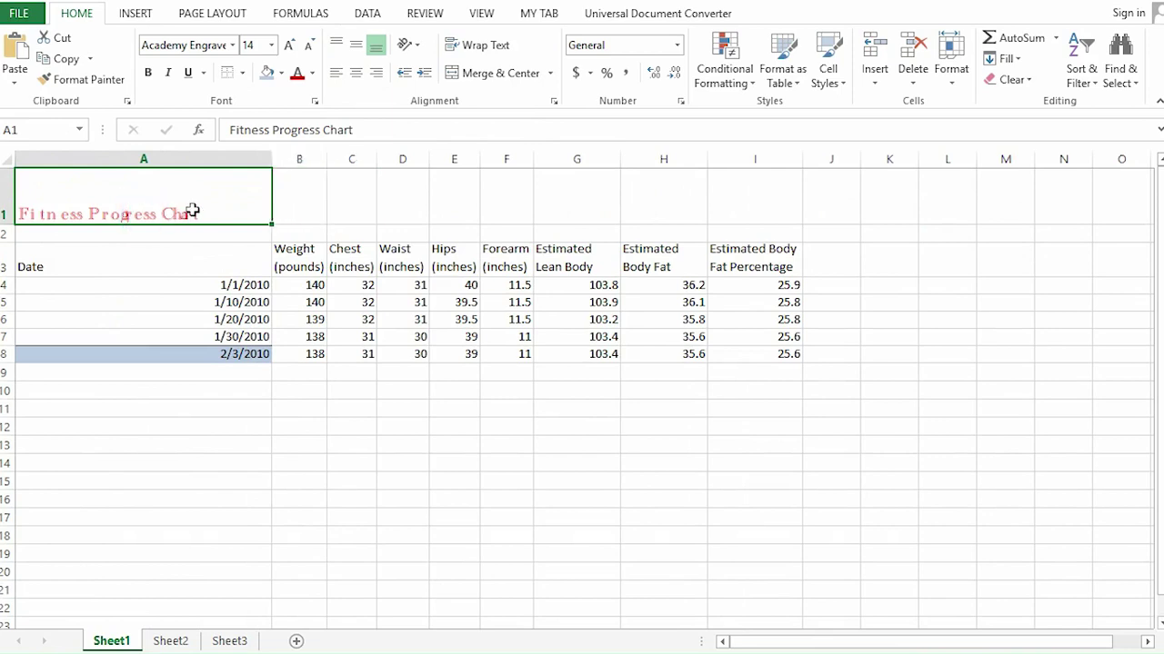
click(336, 47)
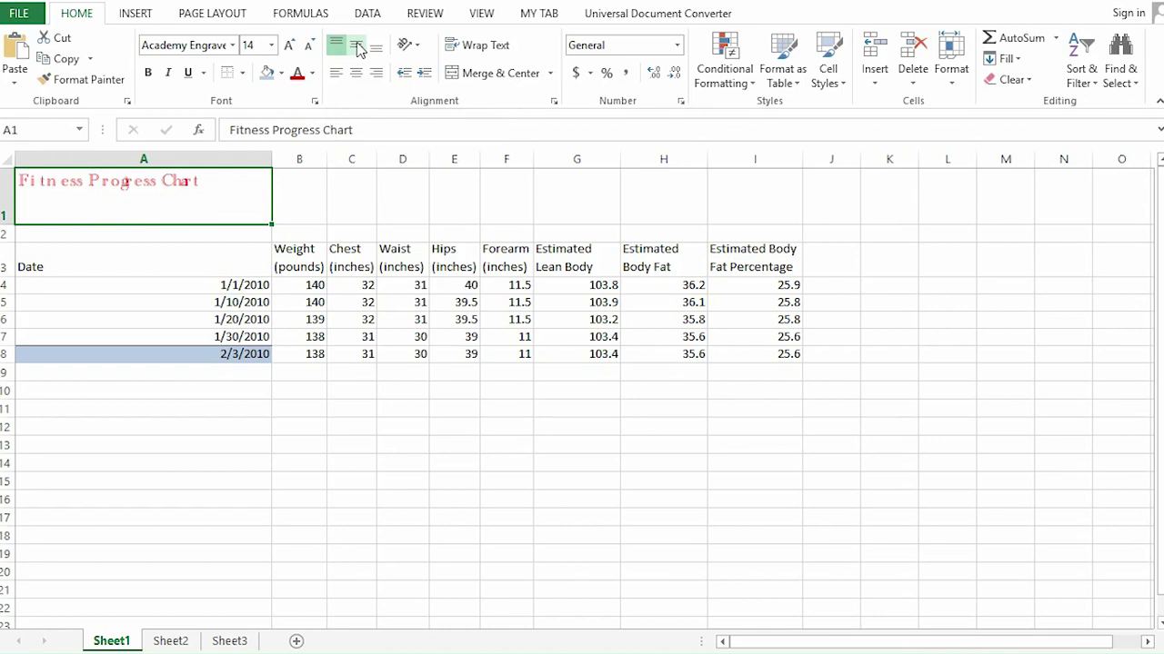
- Try middle and bottom vertical alignment on the title in A1, and left, center and right horizontal alignment
click(359, 48)
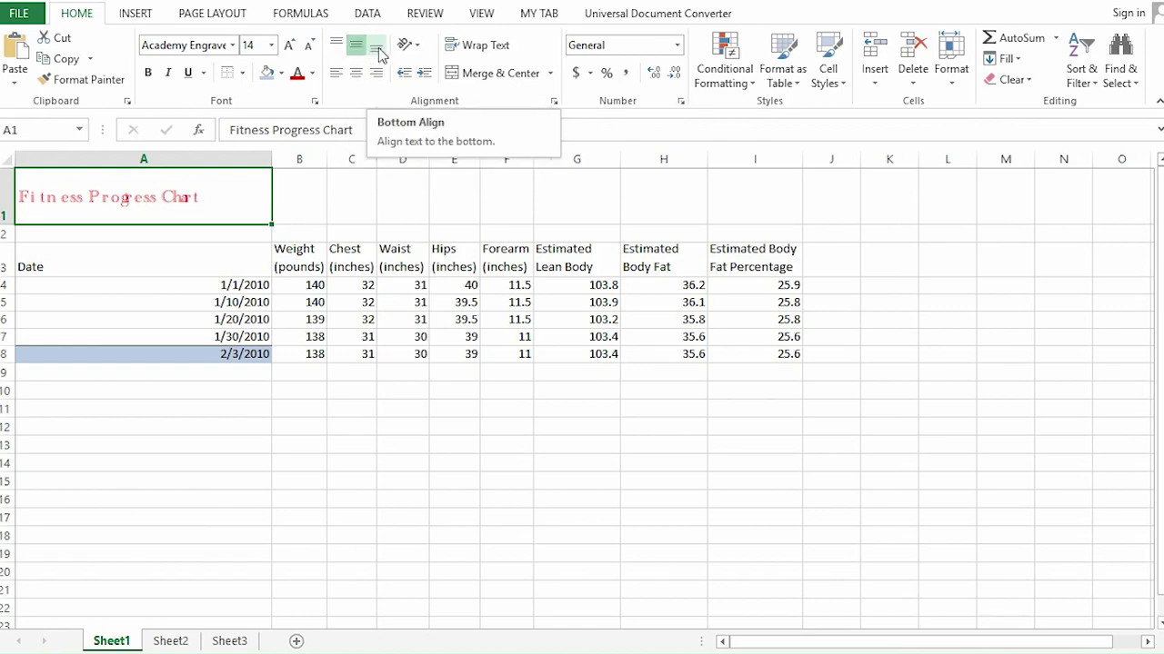
click(376, 47)
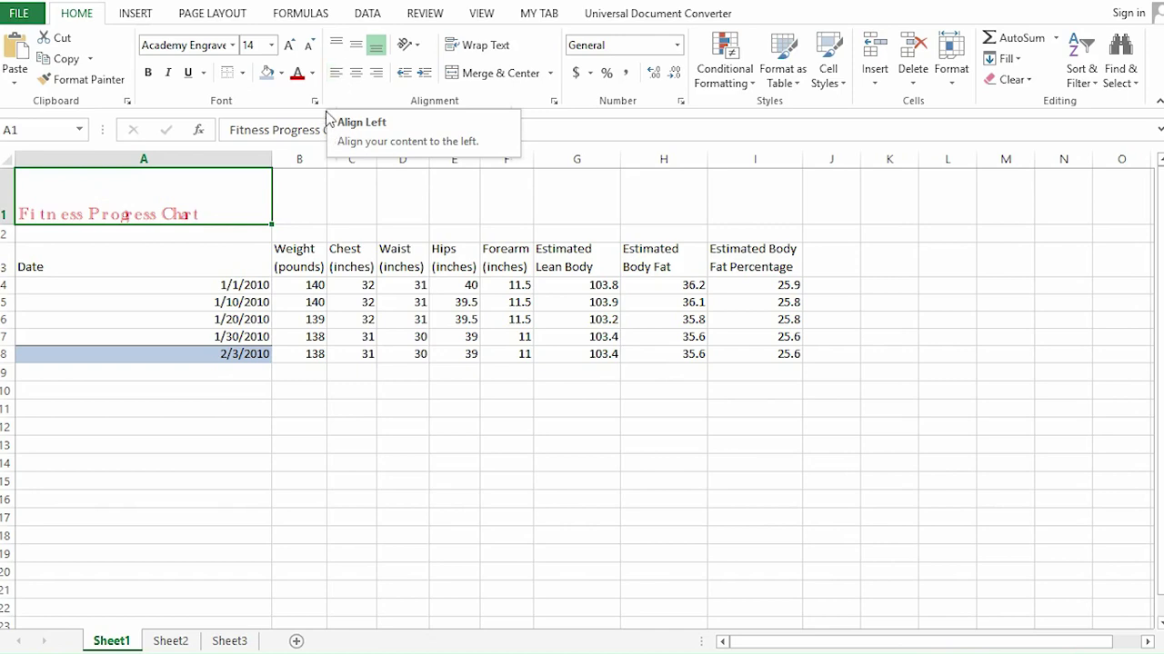
click(333, 78)
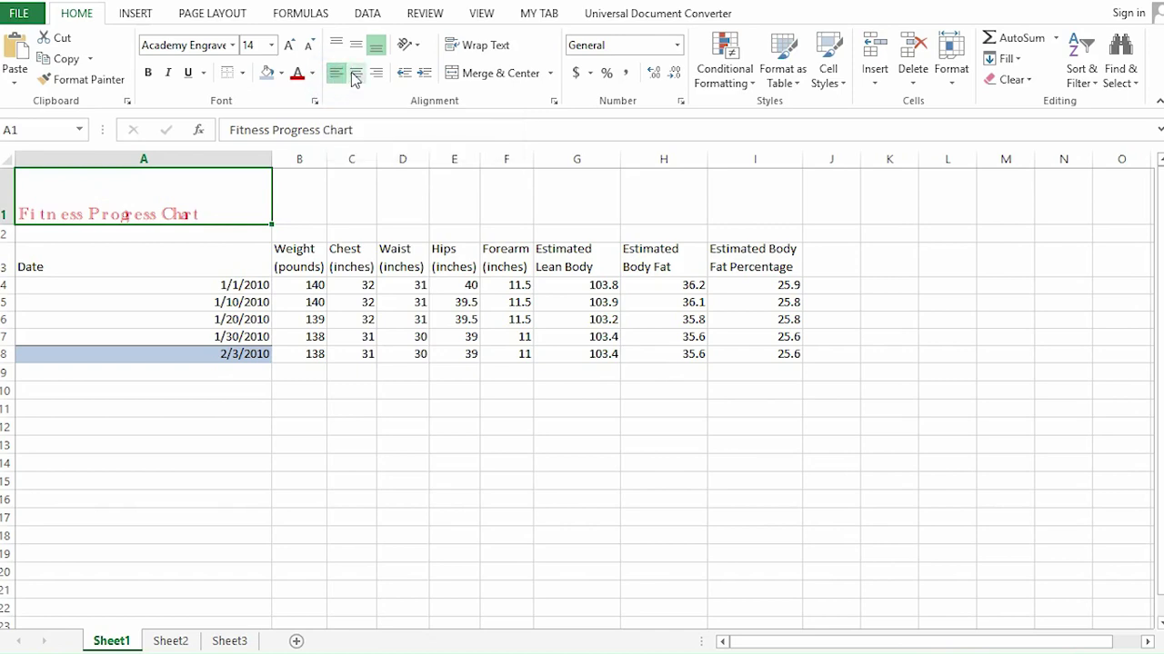
click(355, 76)
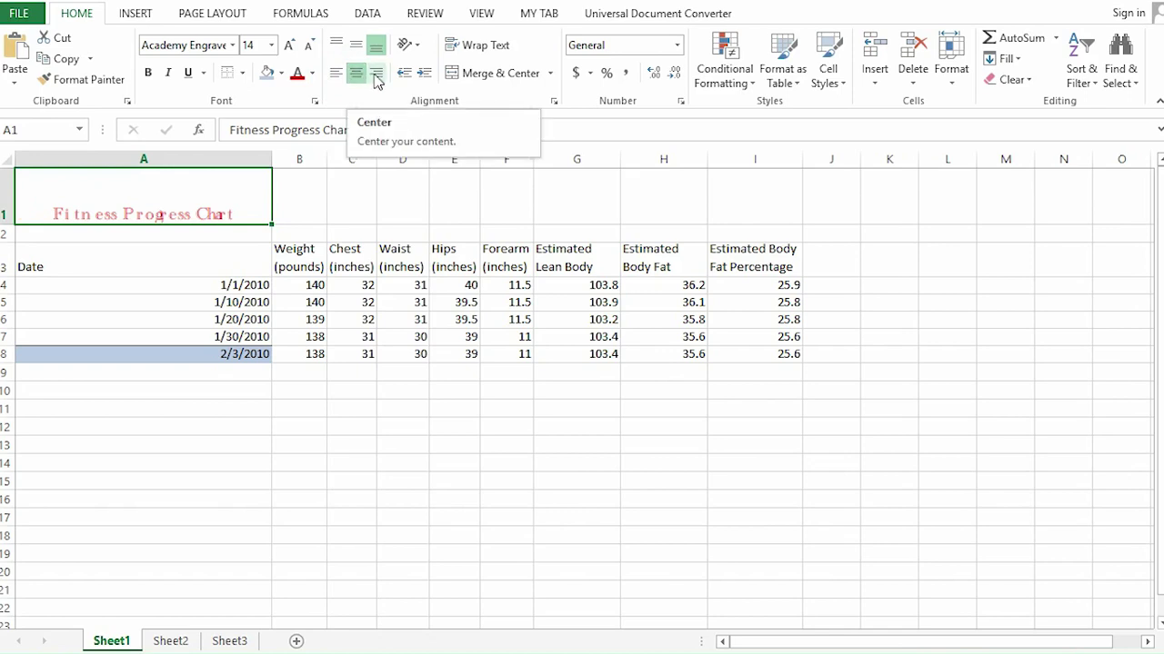
click(377, 77)
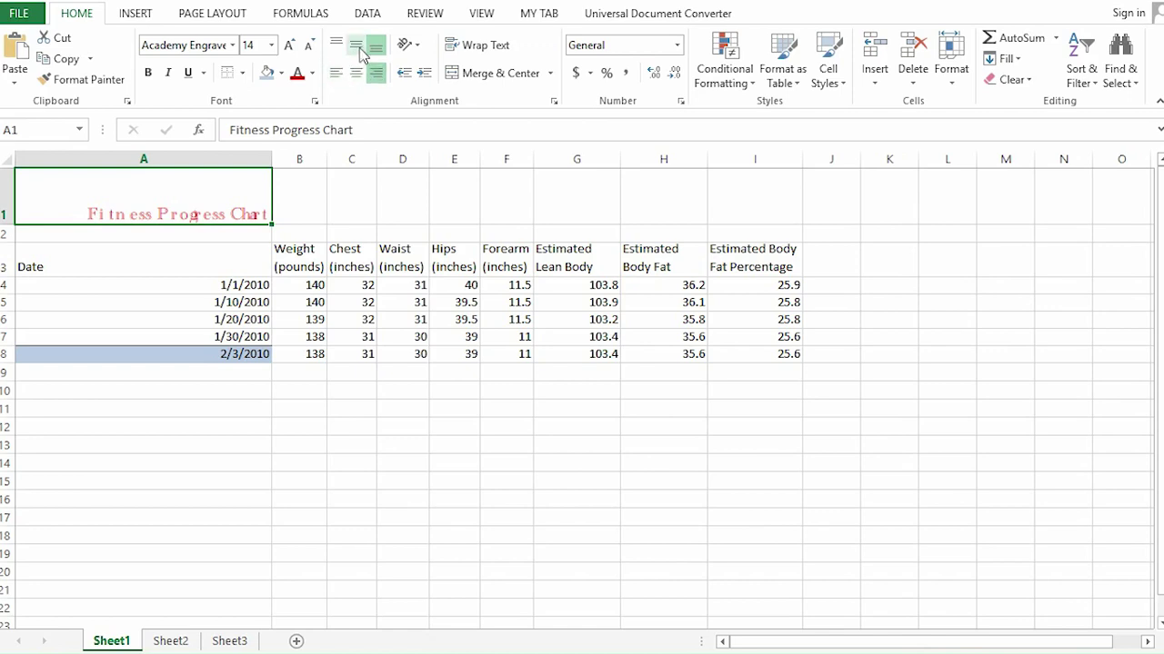
- Cycle the right-aligned title in A1 through middle, top, middle and bottom vertical alignment
click(357, 46)
click(337, 45)
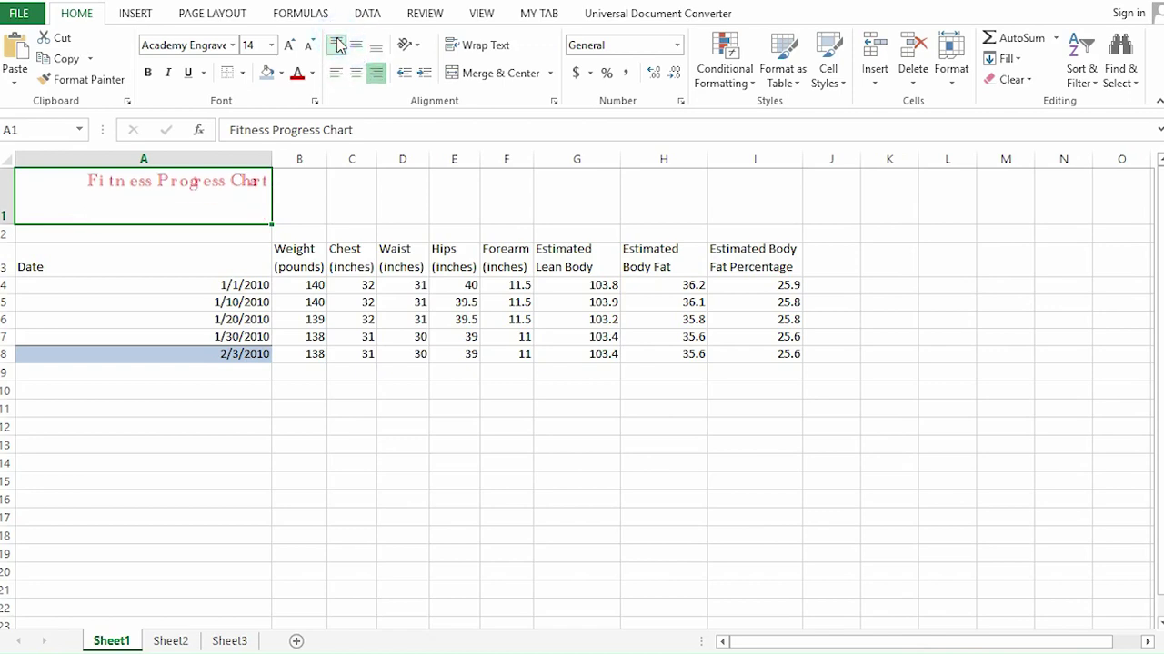
click(356, 45)
click(376, 44)
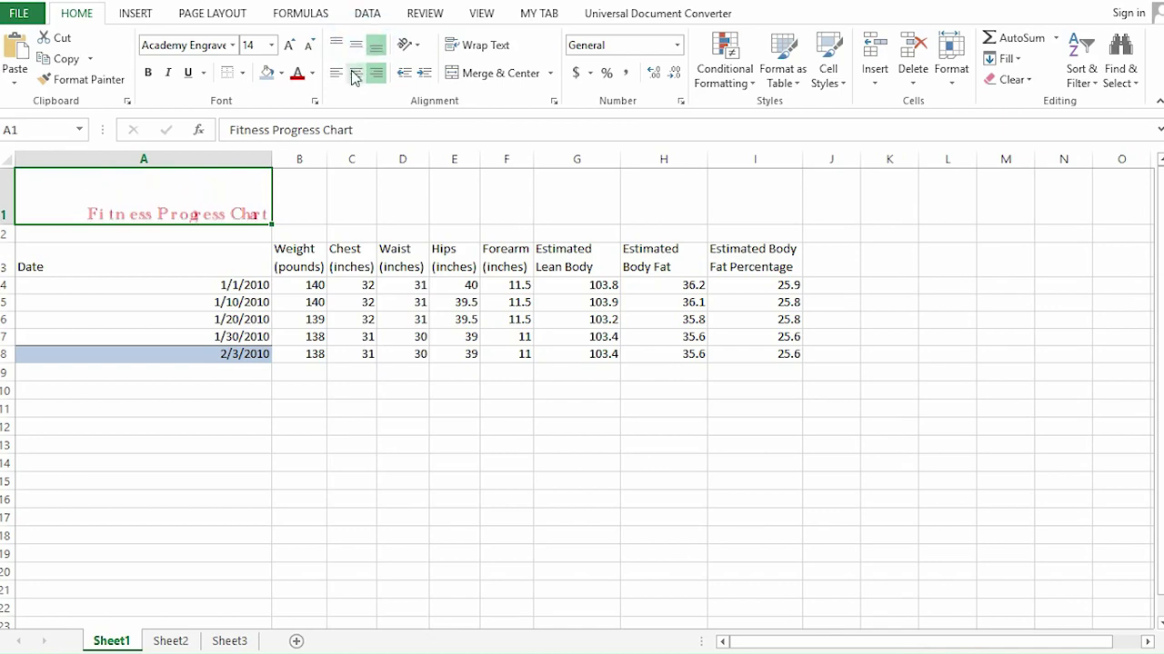
- Center the title in A1 horizontally, try middle and top vertical alignment, and settle on bottom alignment
click(355, 75)
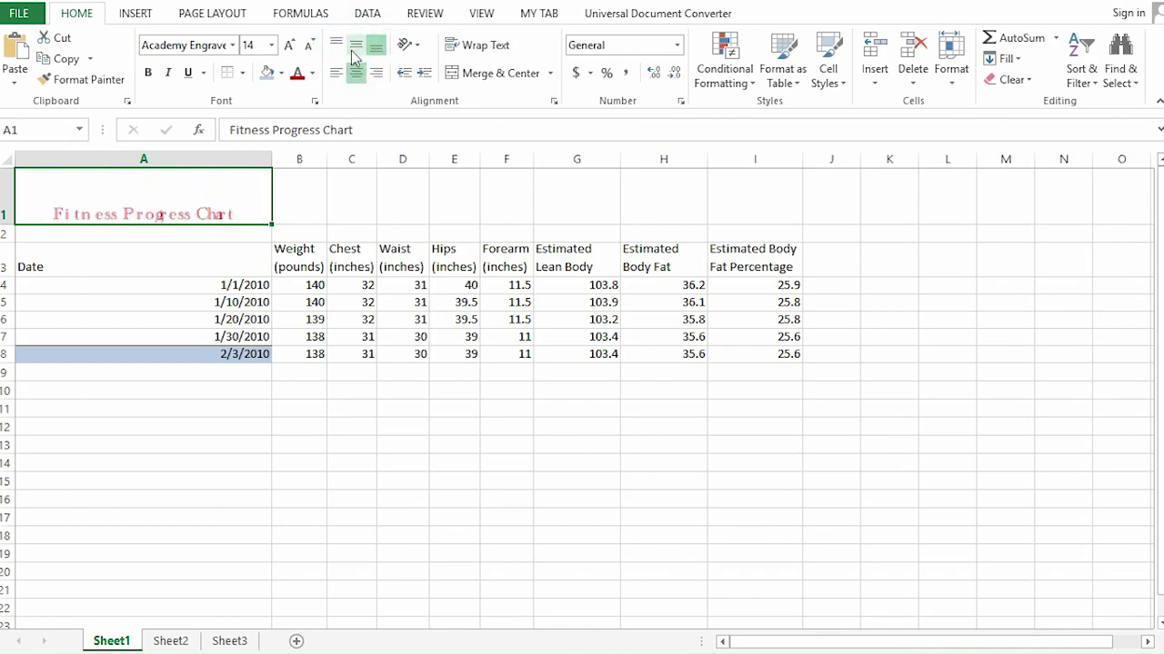
click(355, 47)
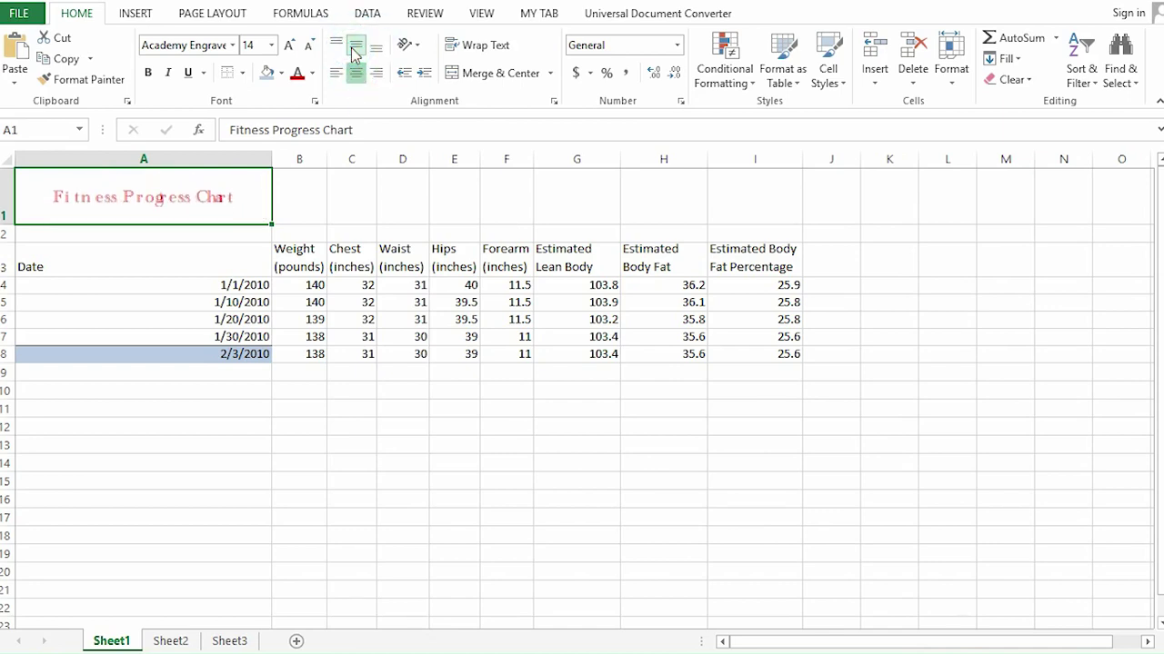
click(335, 47)
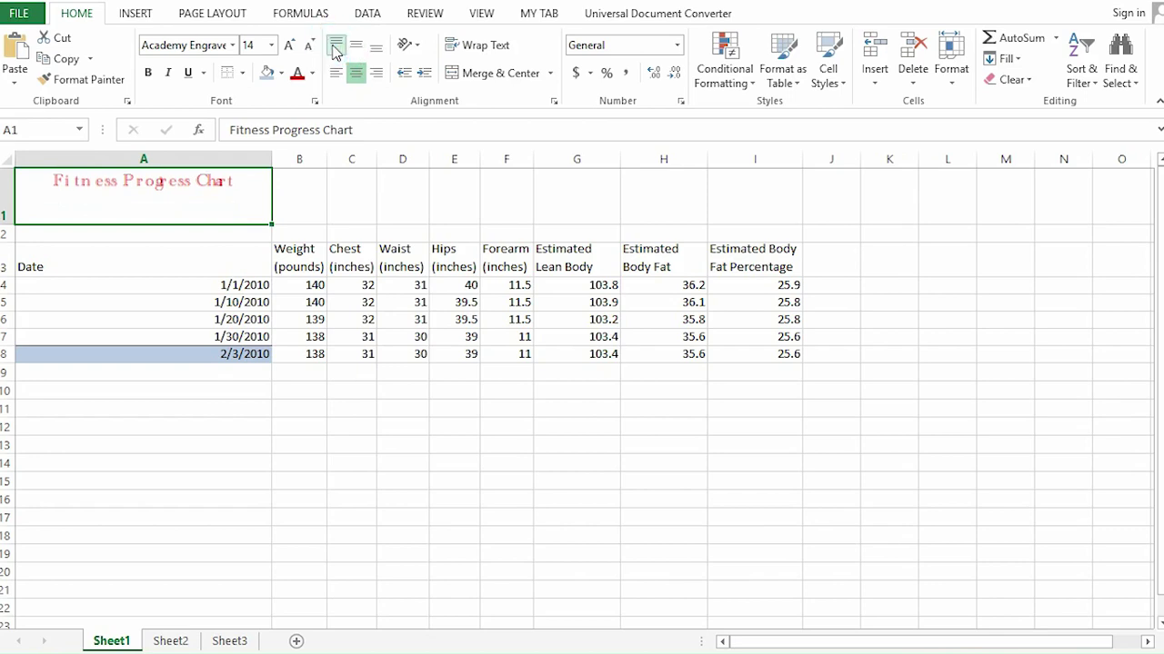
click(378, 48)
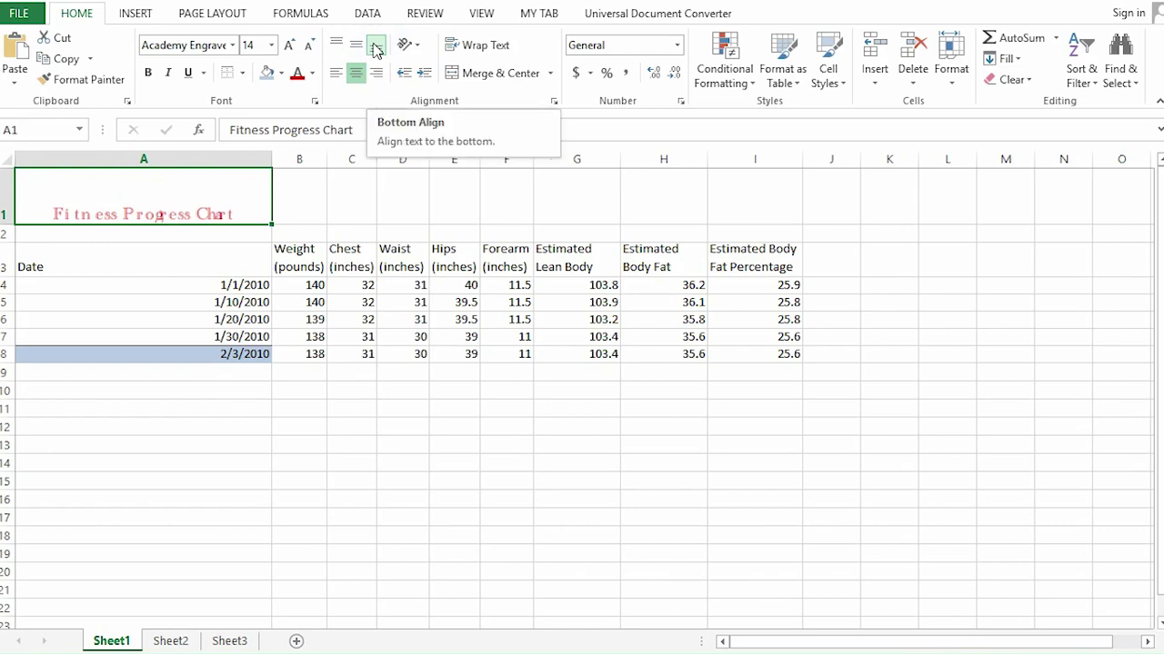
- Set the title in A1 to Vertical Text and make row 1 several times taller to show more letters
click(419, 48)
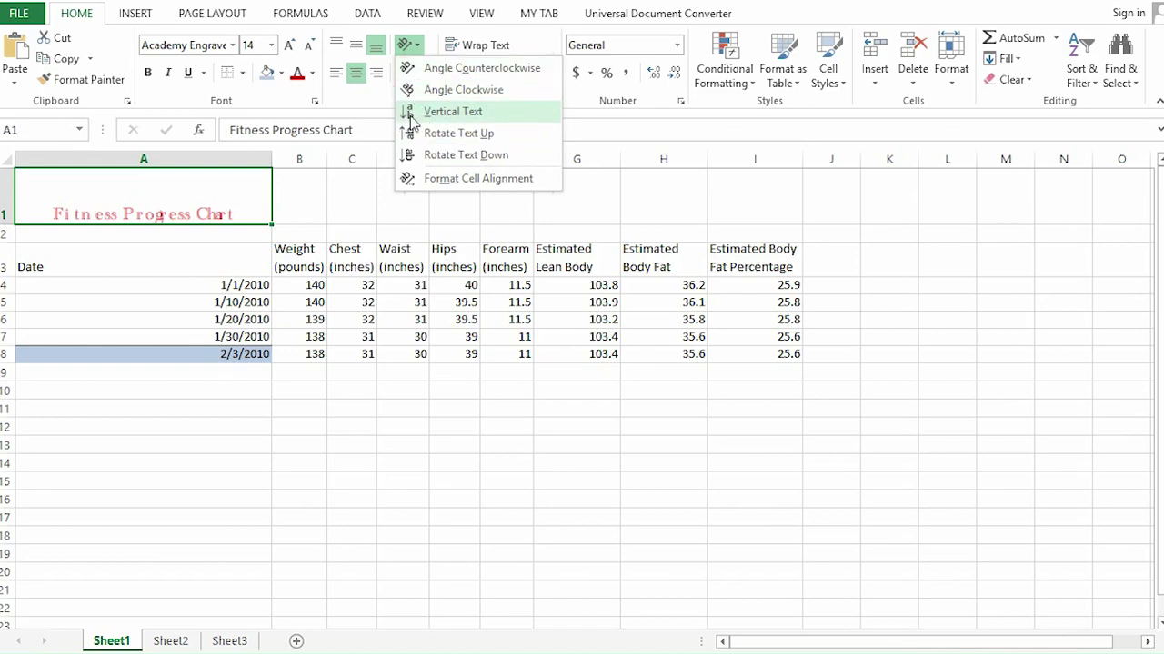
click(408, 111)
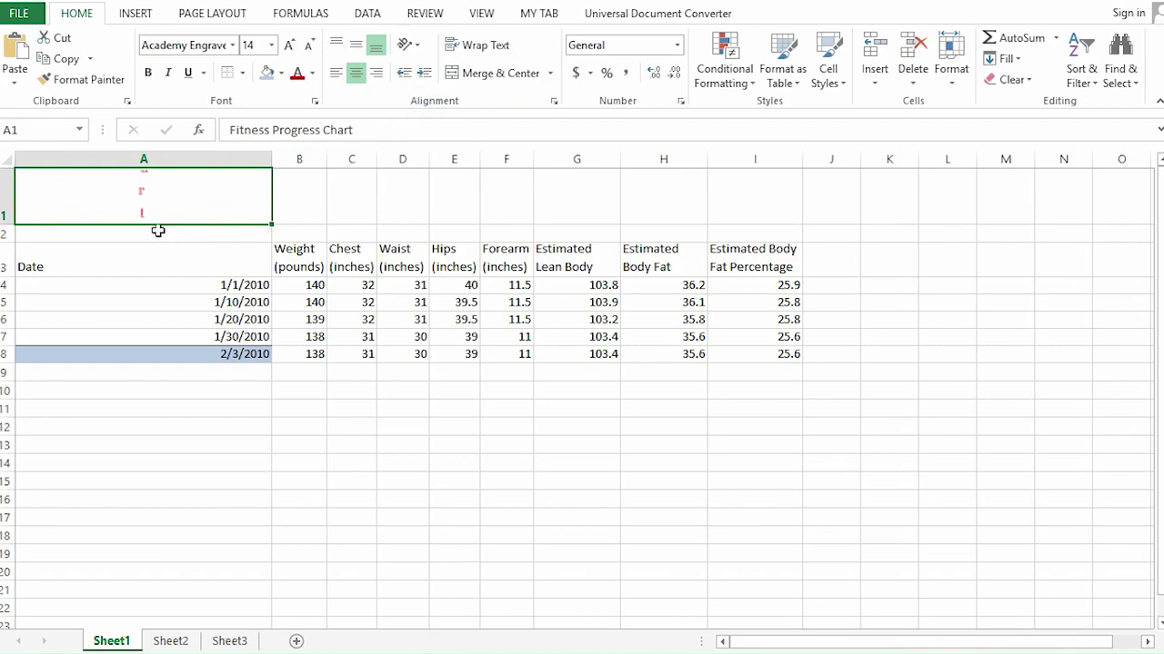
drag(5, 224, 5, 539)
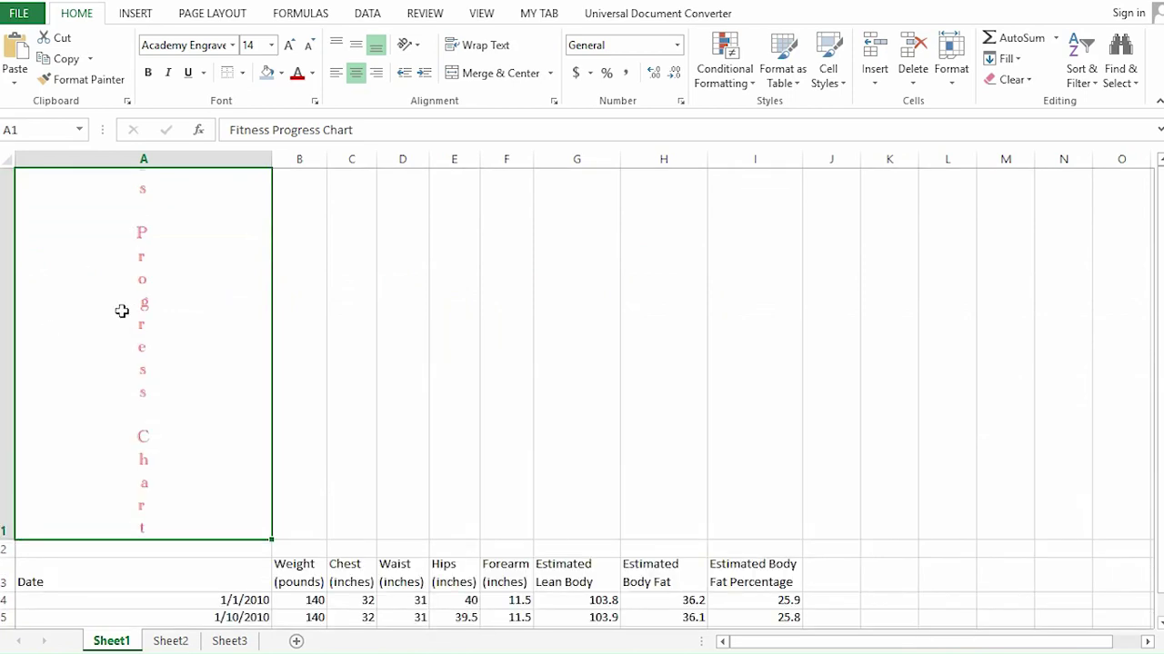
- Undo the row 1 height changes and the vertical text orientation of the title in A1
click(85, 312)
click(58, 2)
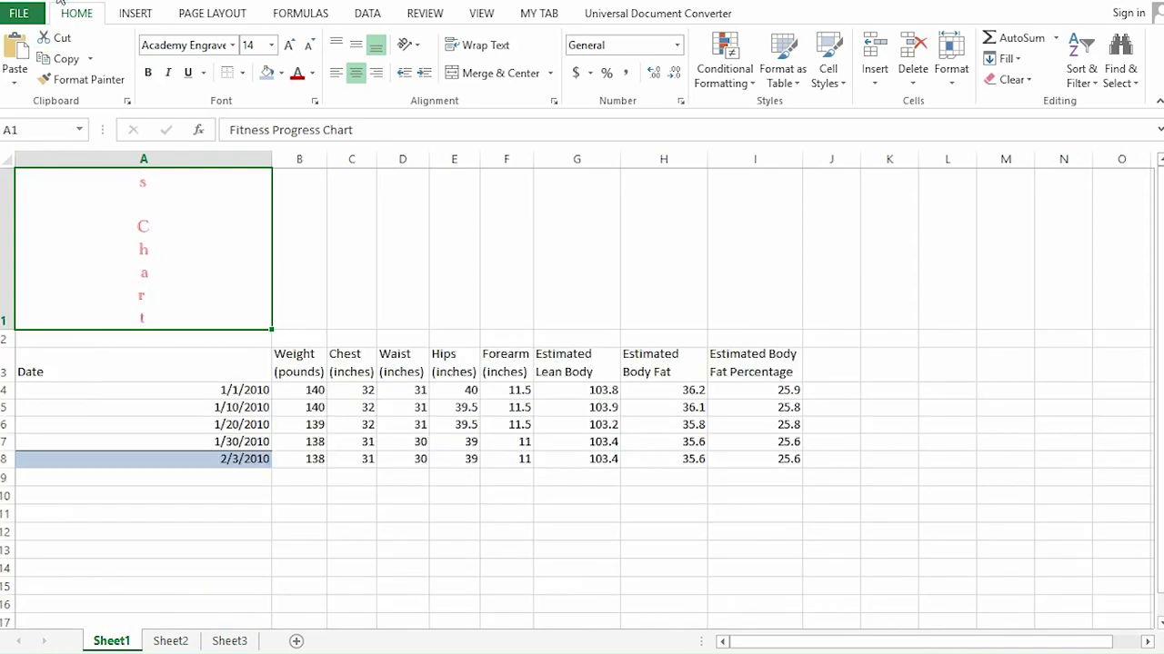
click(60, 1)
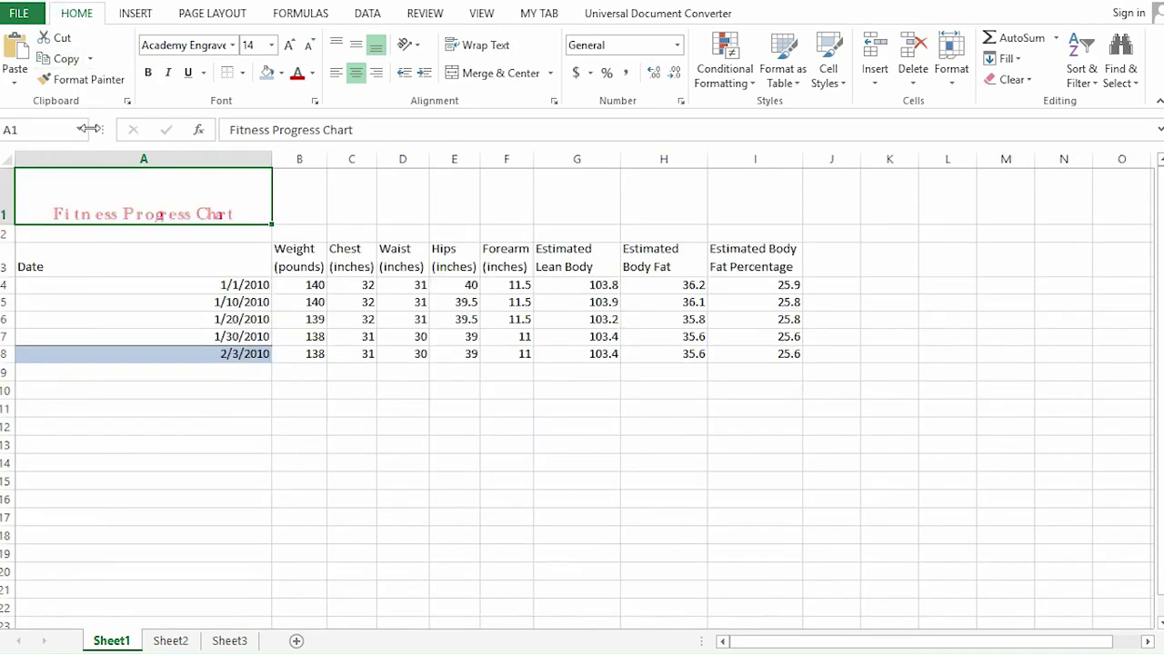
- Apply Angle Counterclockwise orientation to the column headings in B3:I3
click(293, 254)
click(266, 253)
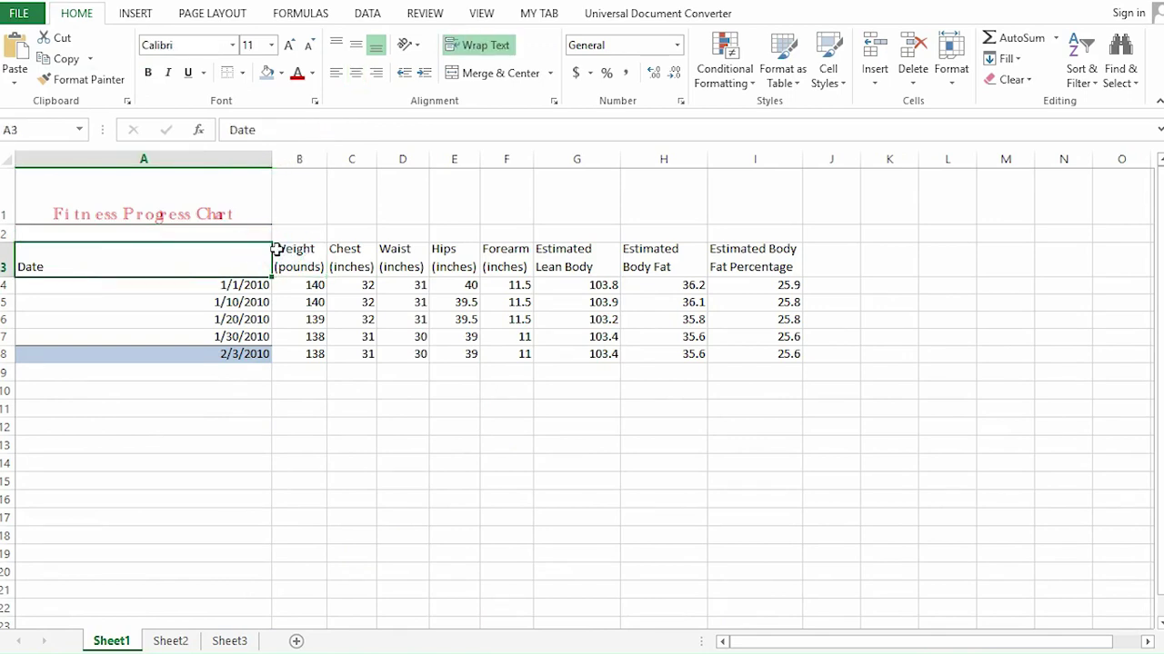
drag(299, 252, 754, 280)
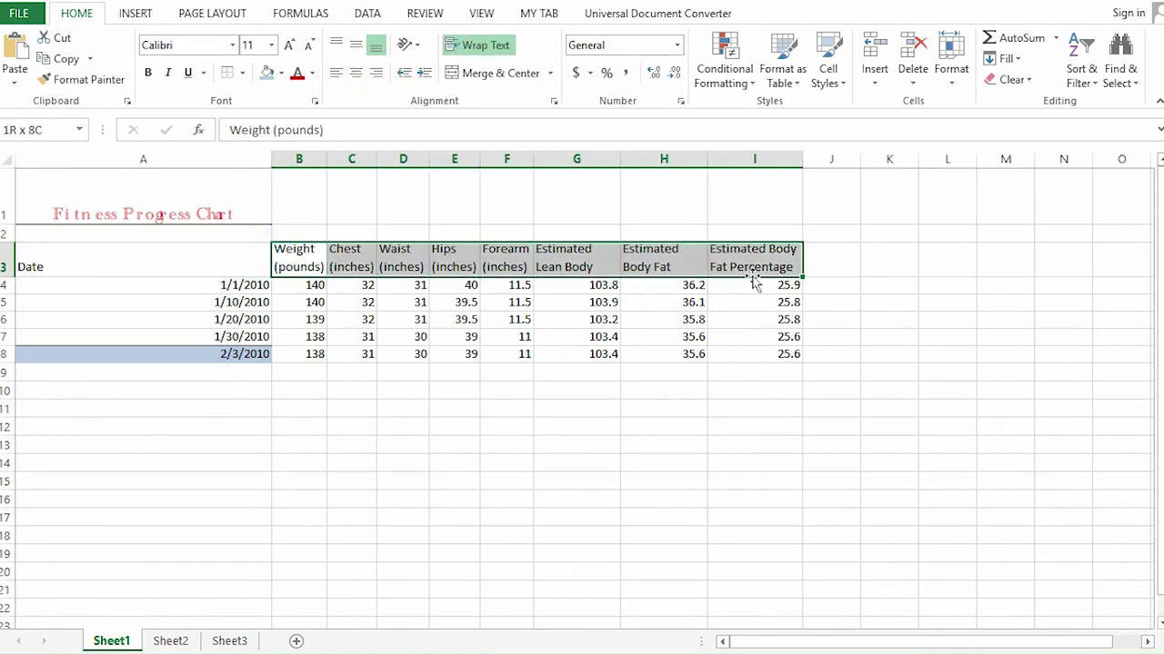
click(409, 44)
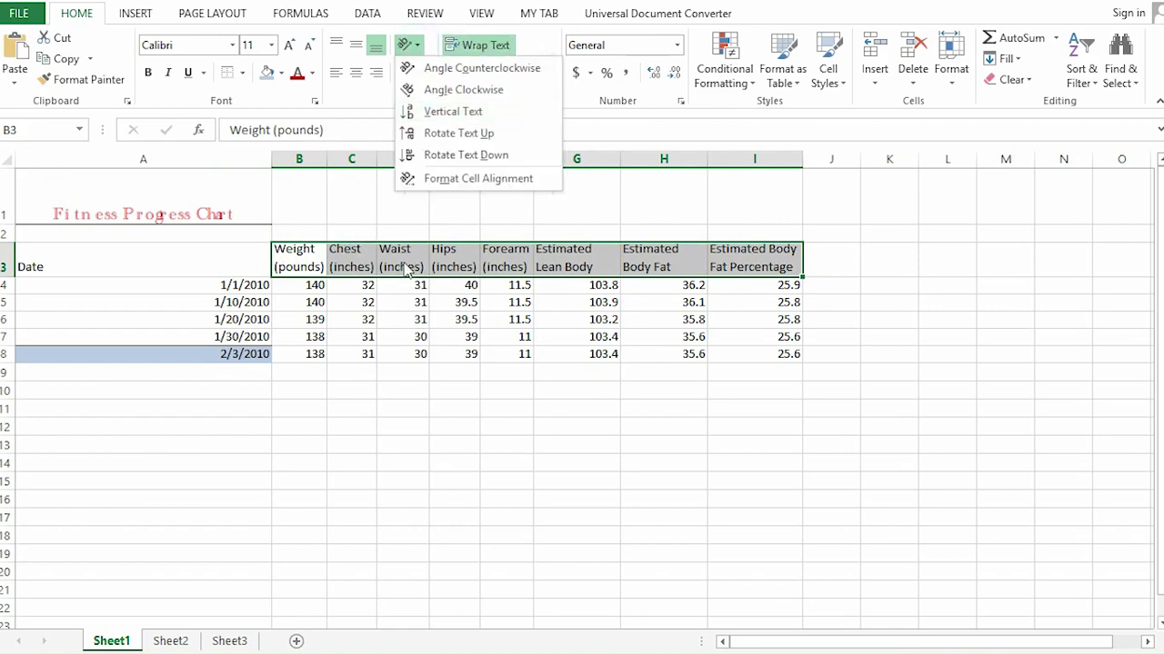
click(416, 70)
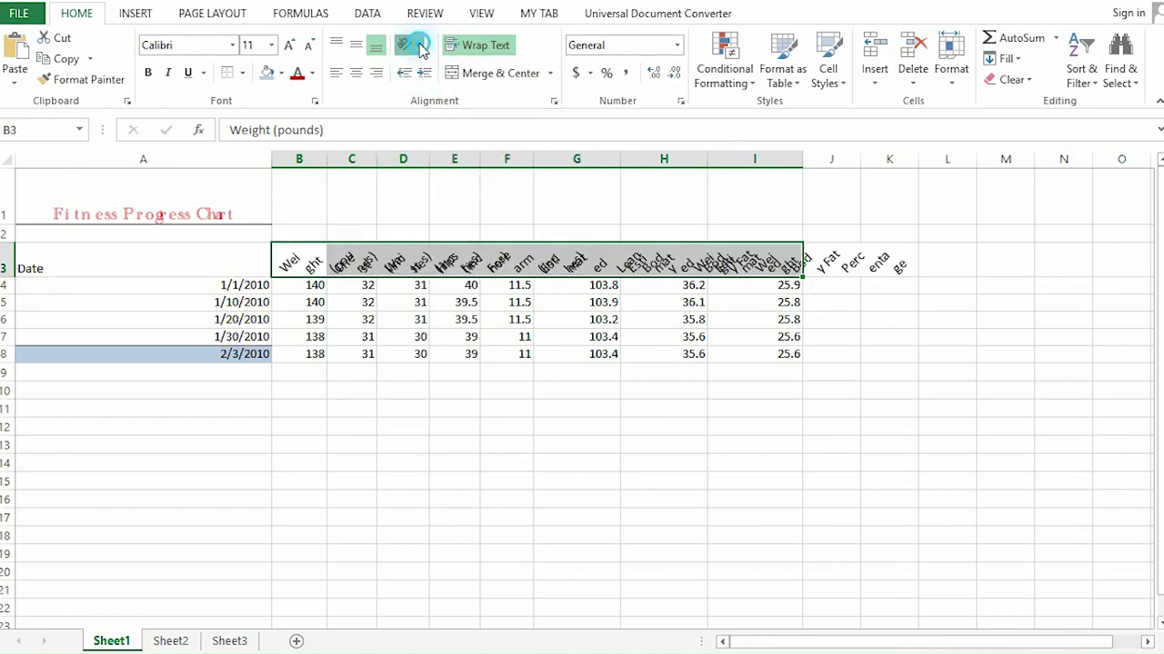
- Change the orientation of the headings in B3:I3 to Rotate Text Up, followed by Vertical Text
click(421, 47)
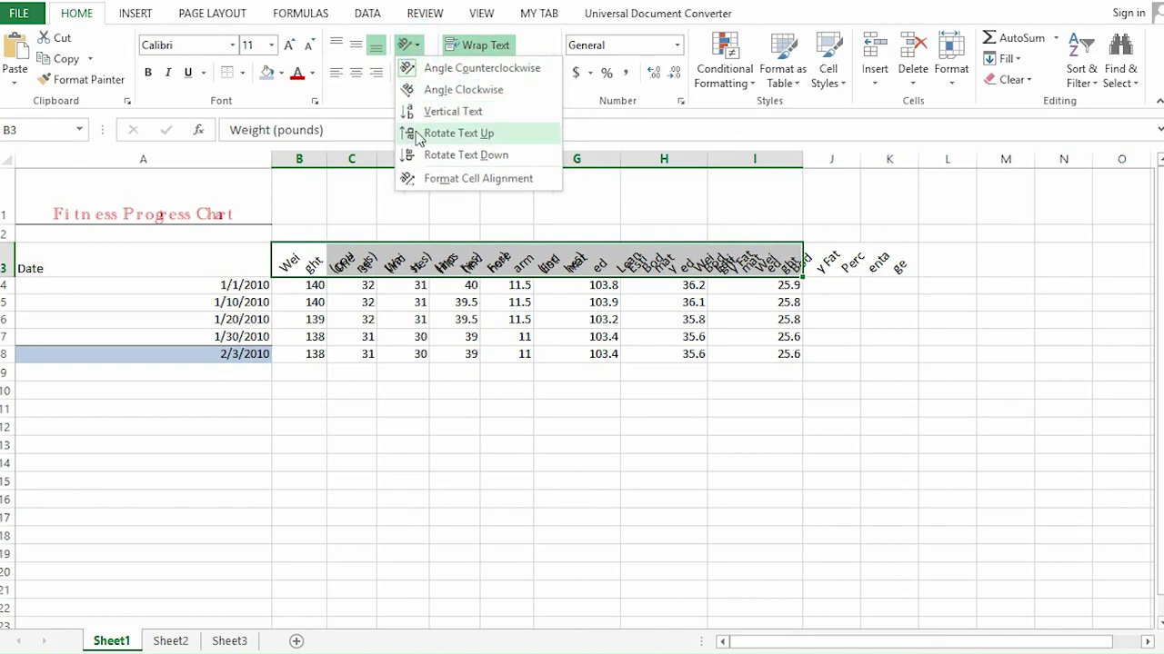
click(476, 138)
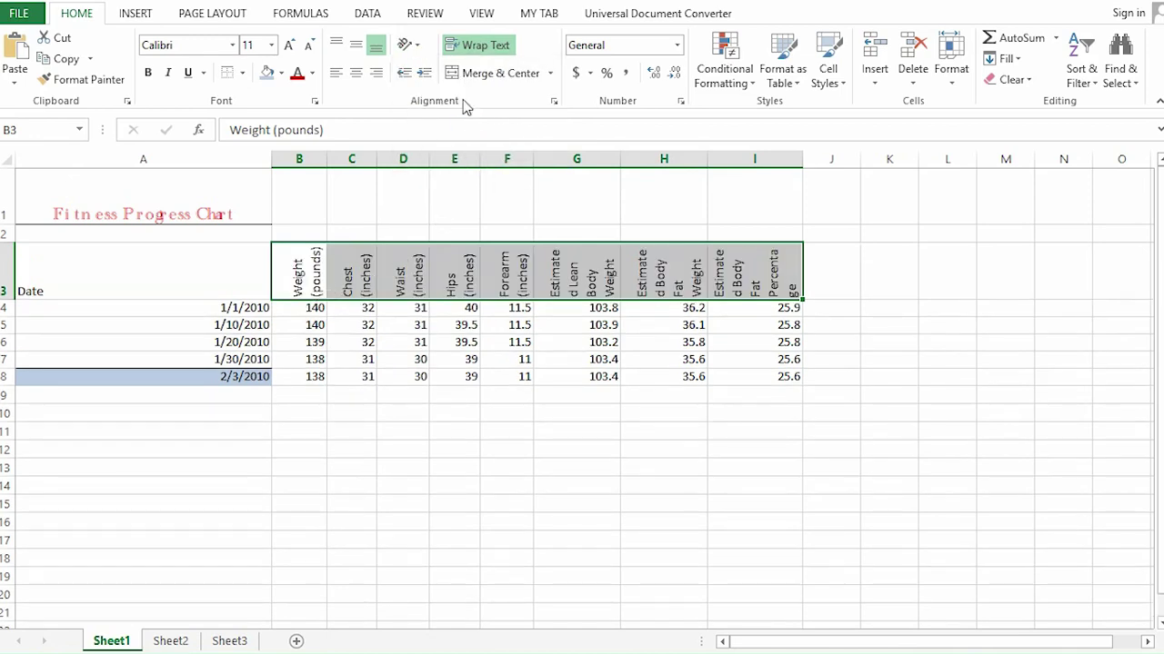
click(419, 45)
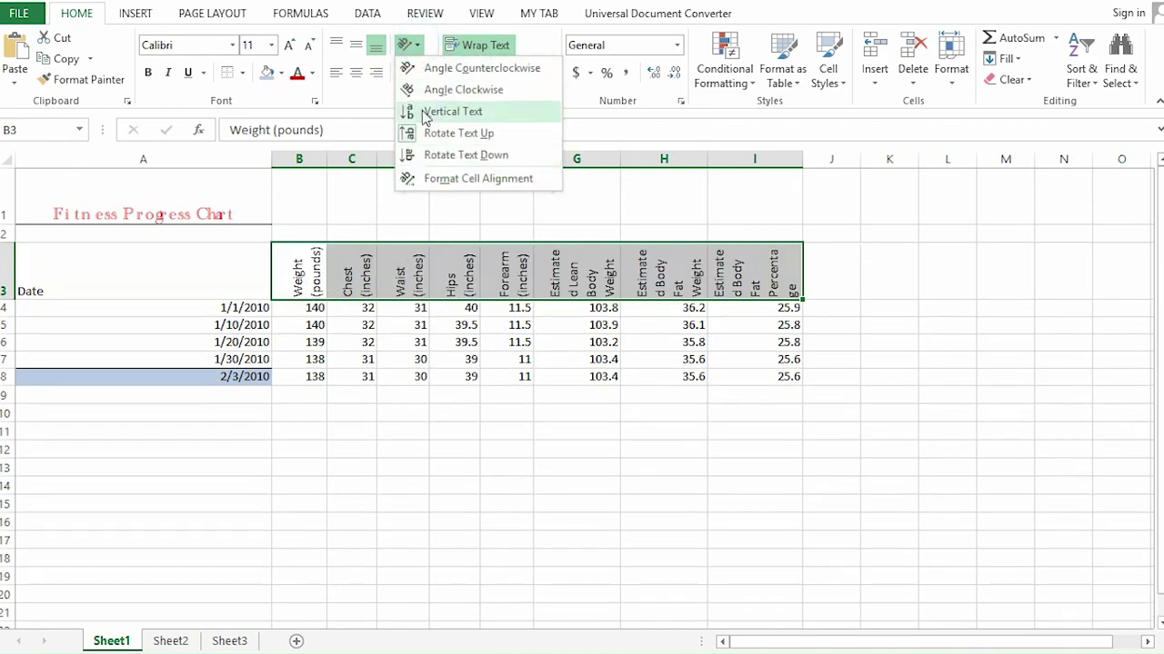
click(433, 113)
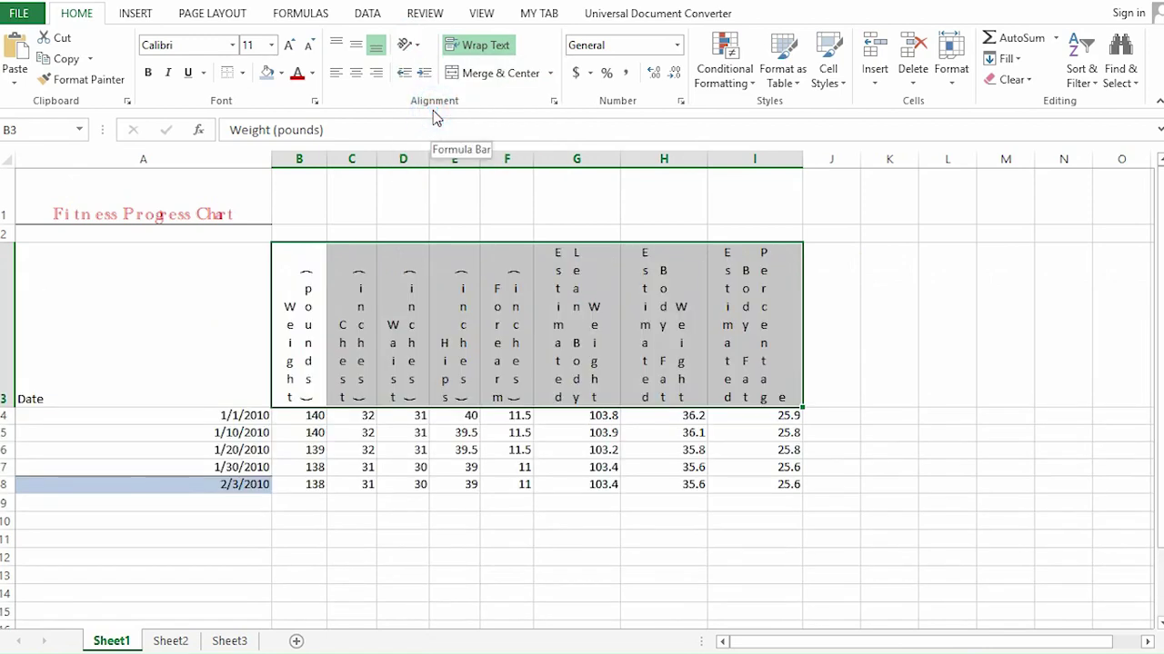
- Undo the orientation changes on B3:I3 to return the headings to horizontal text
click(417, 49)
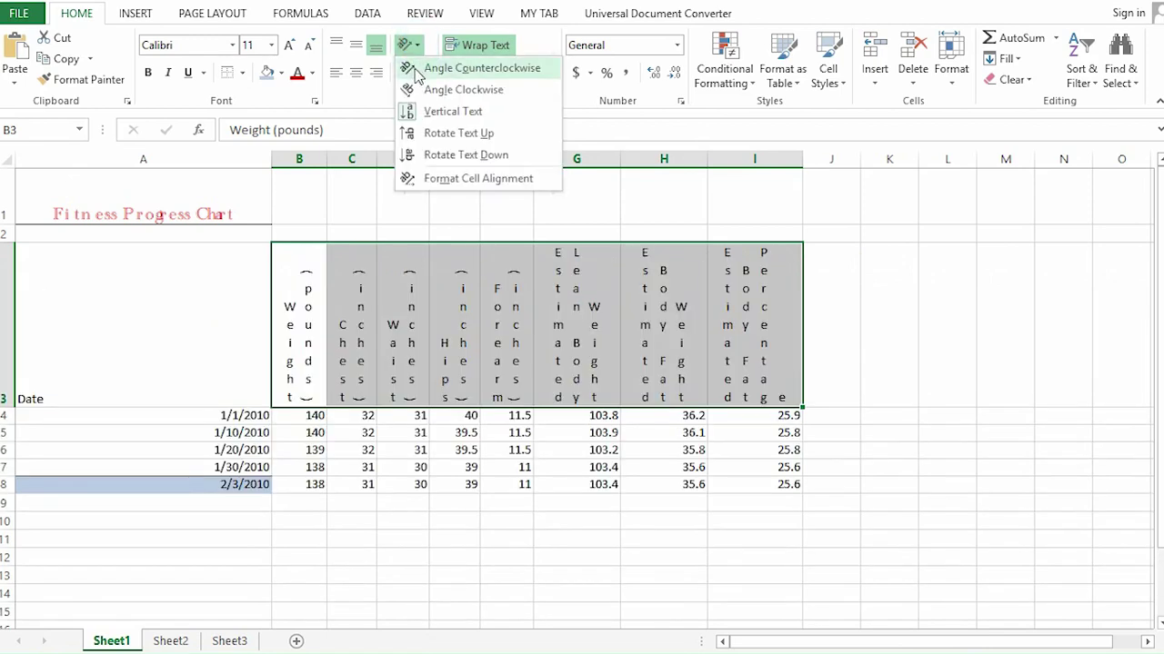
key(o)
click(56, 1)
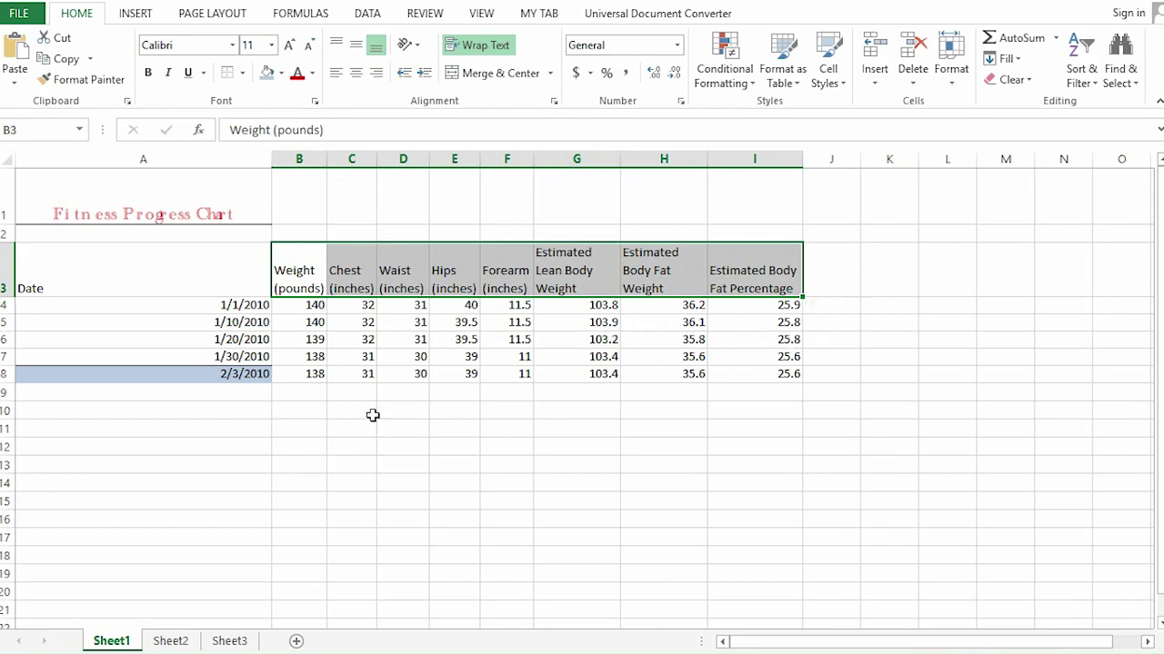
- Enter 50 in the empty cell K4 and reselect that cell
click(731, 410)
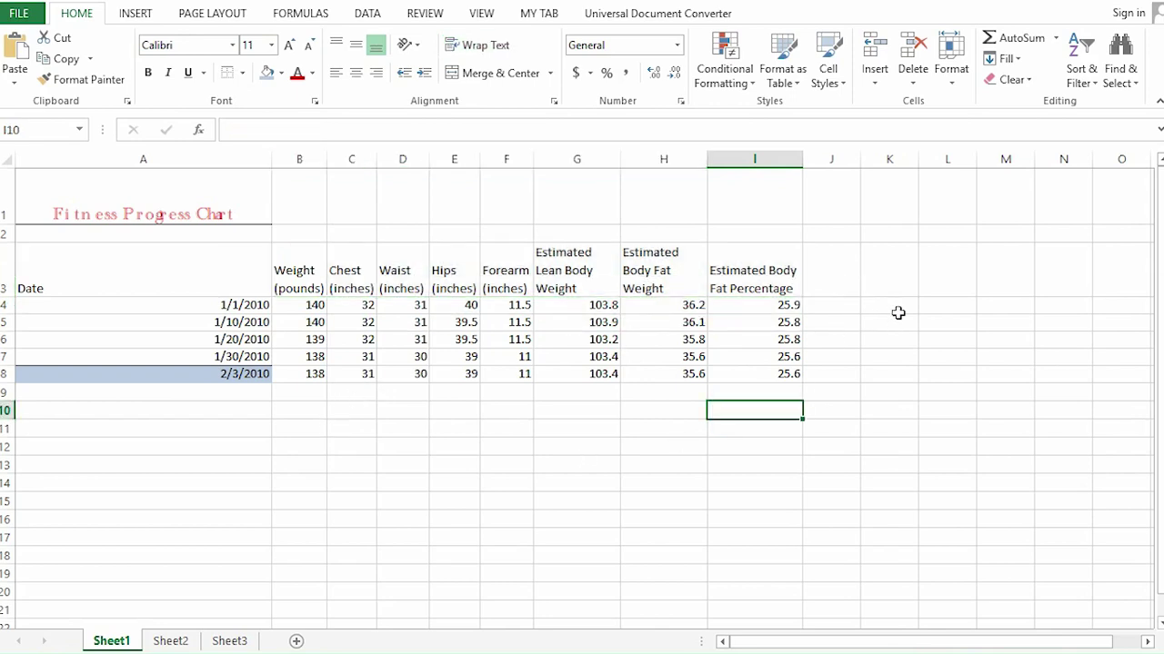
click(896, 310)
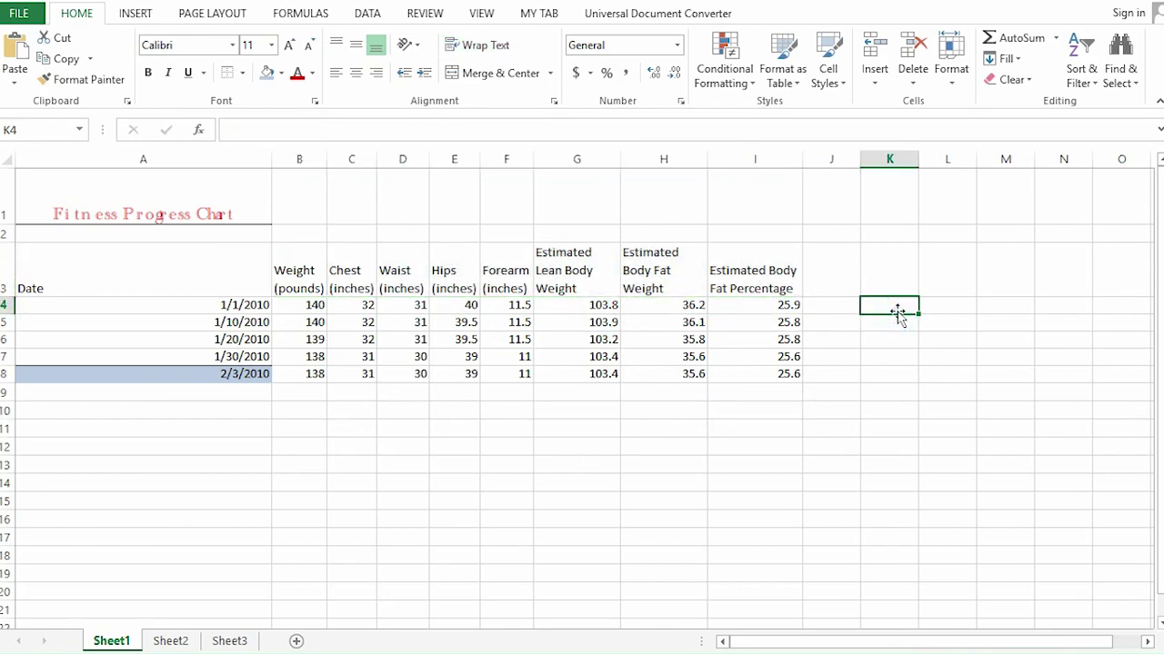
text(50)
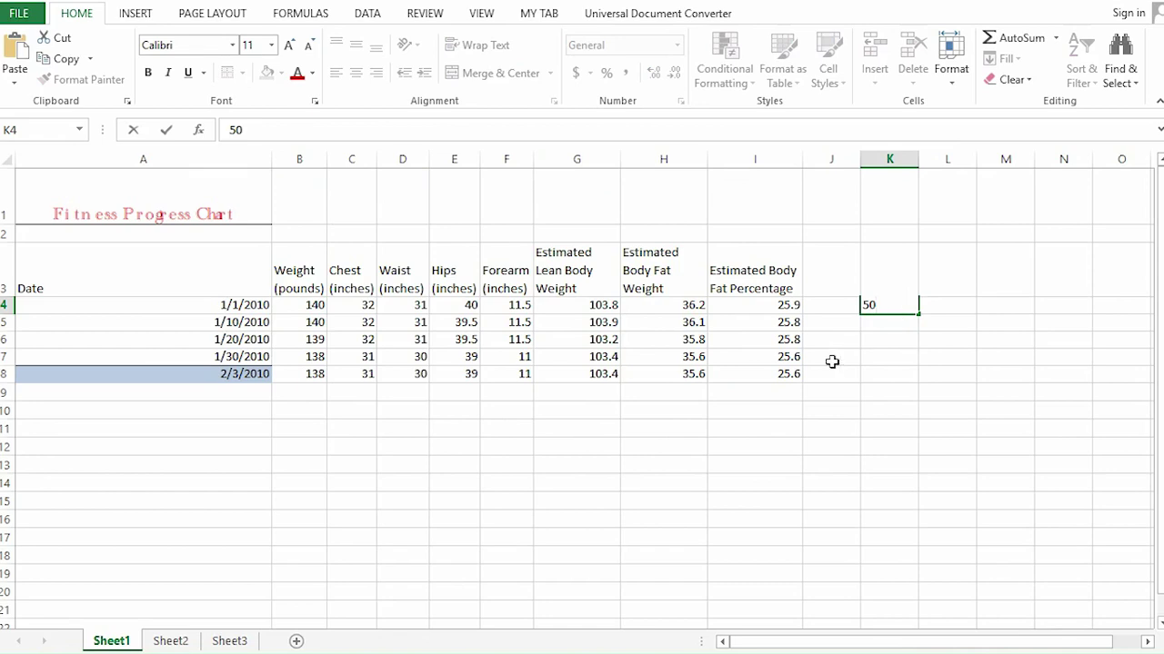
click(754, 405)
click(883, 311)
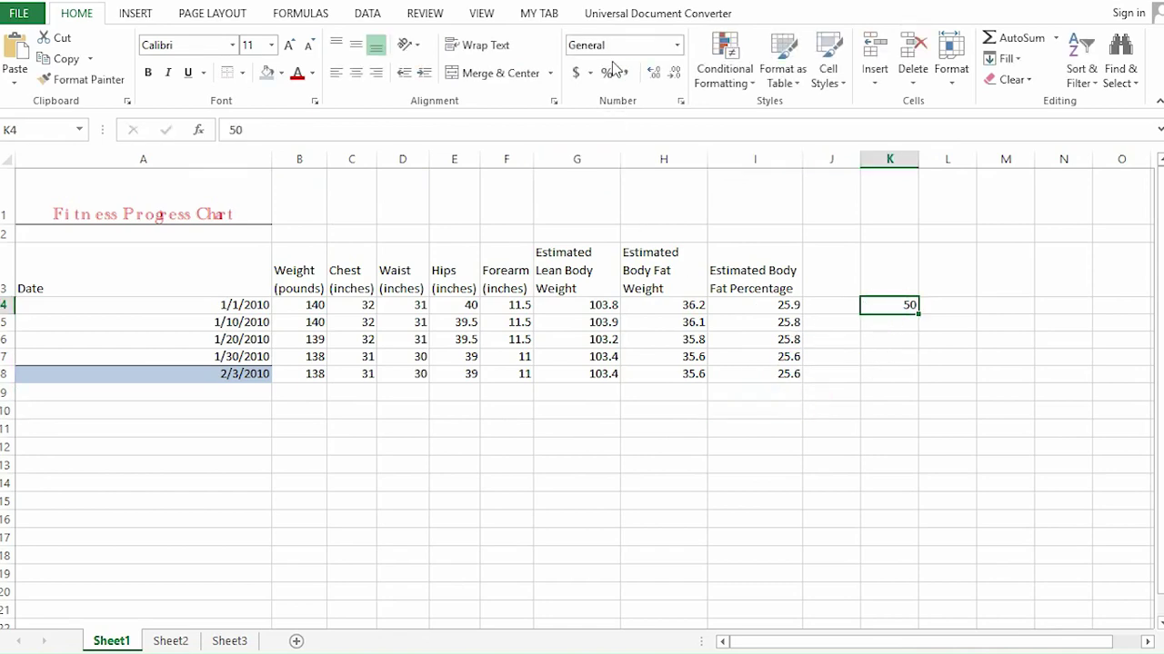
- Apply the Number format to the value in cell K4
click(674, 45)
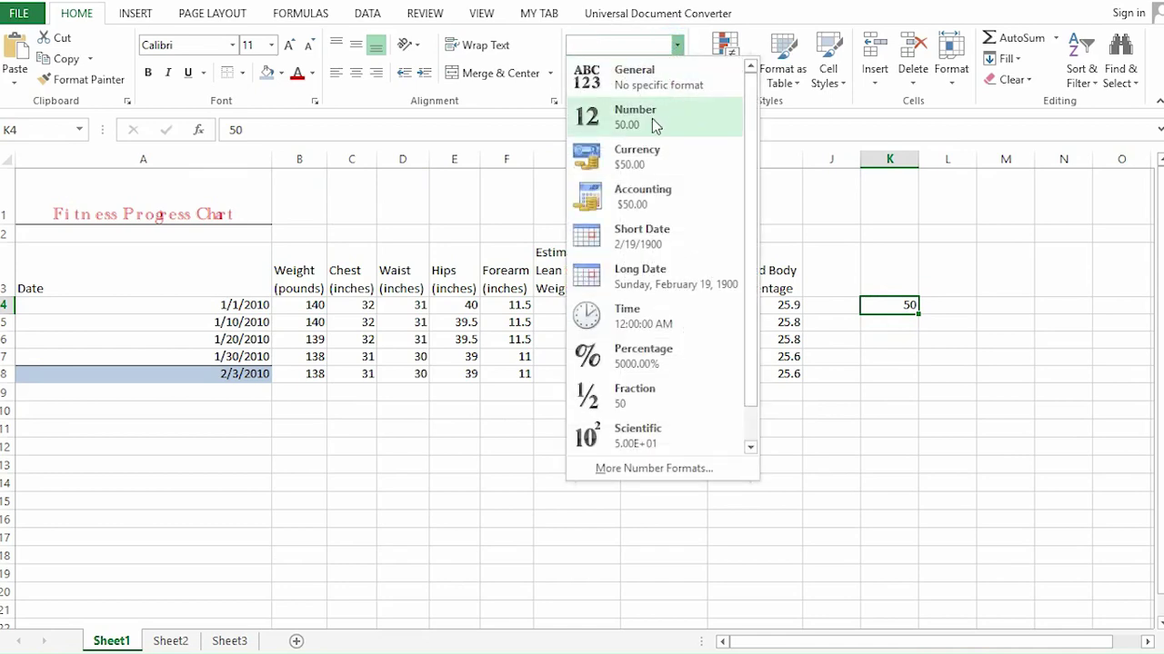
click(755, 5)
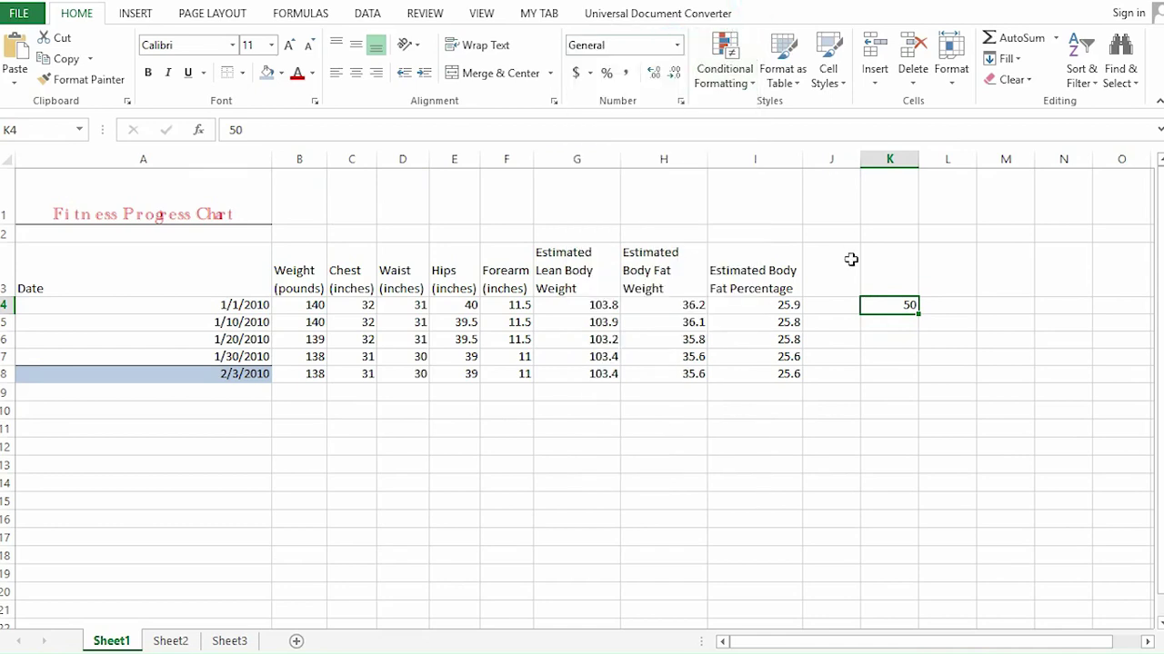
click(676, 44)
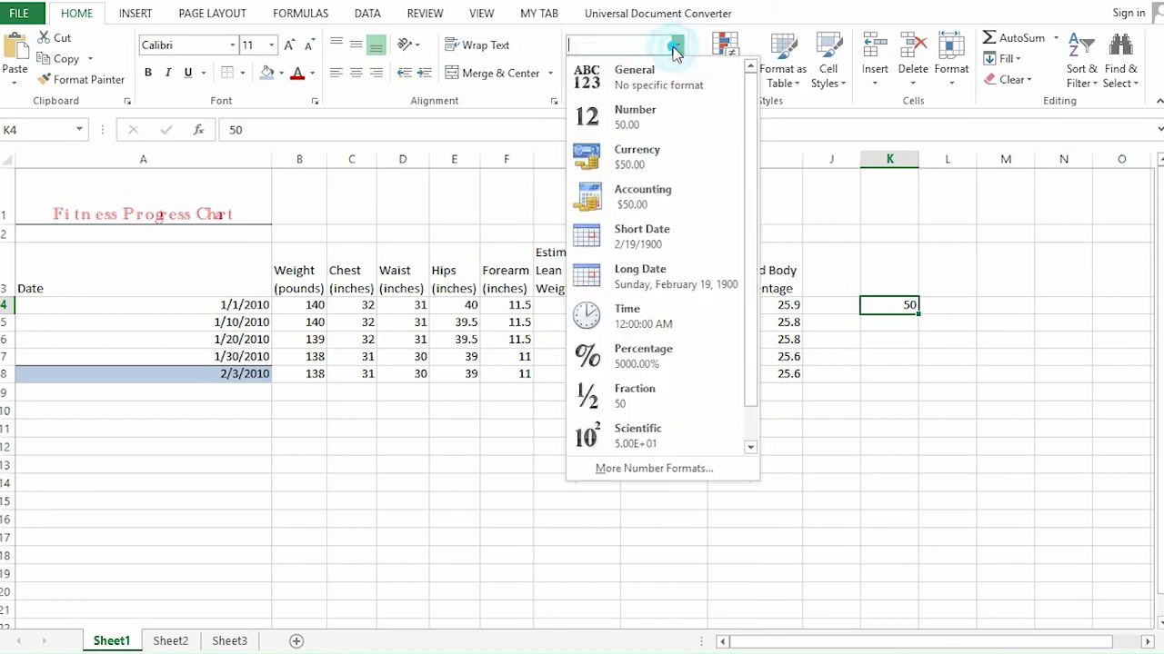
click(658, 121)
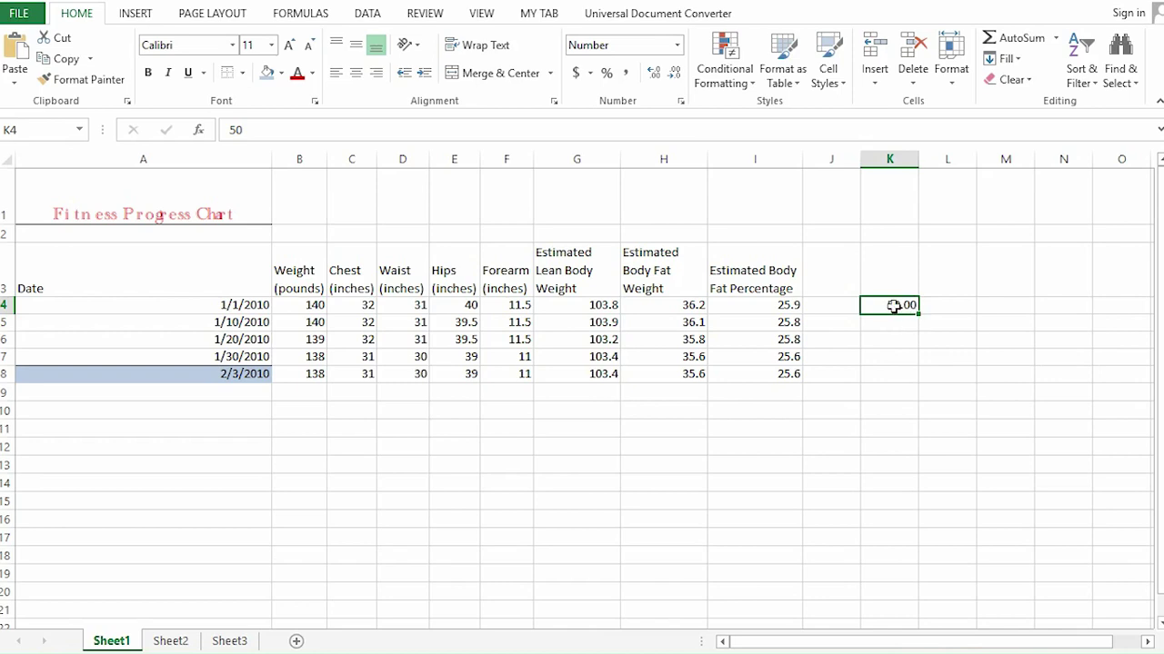
- Try the Currency, Percentage and Fraction number formats one after another on the value in cell K4
click(678, 45)
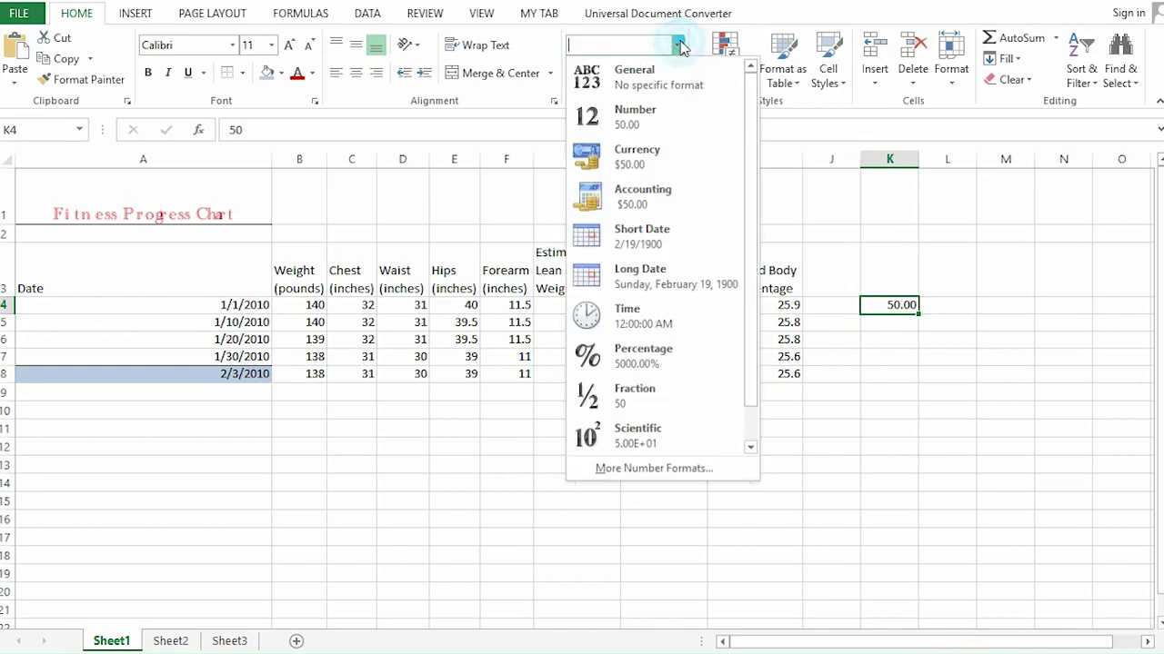
click(678, 153)
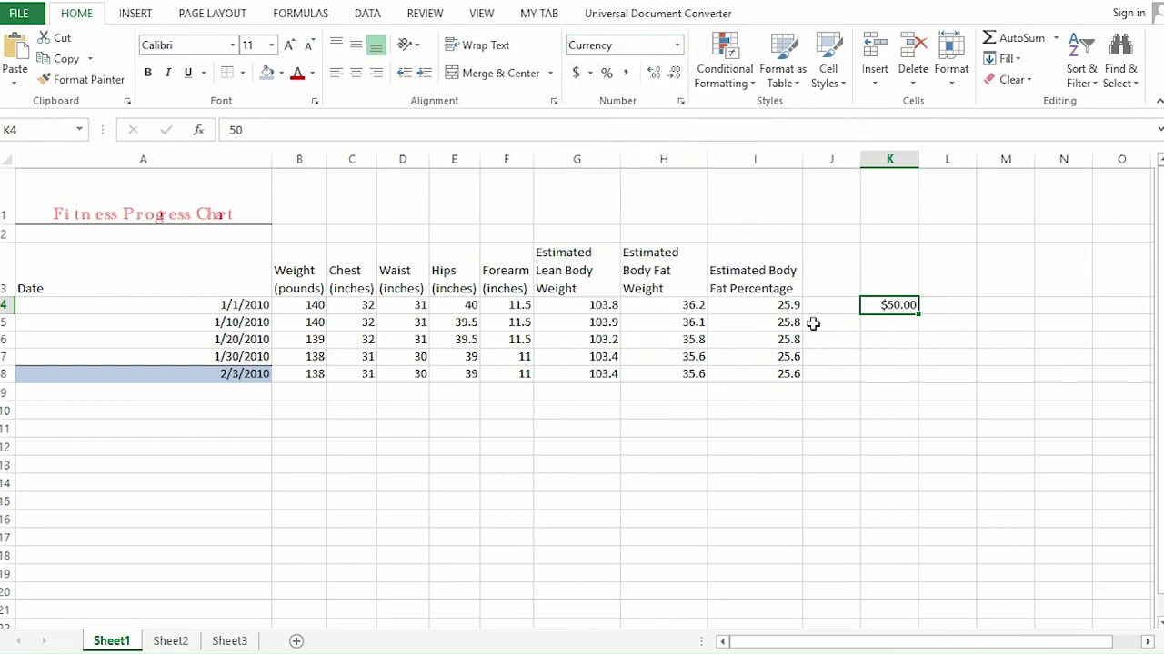
click(677, 46)
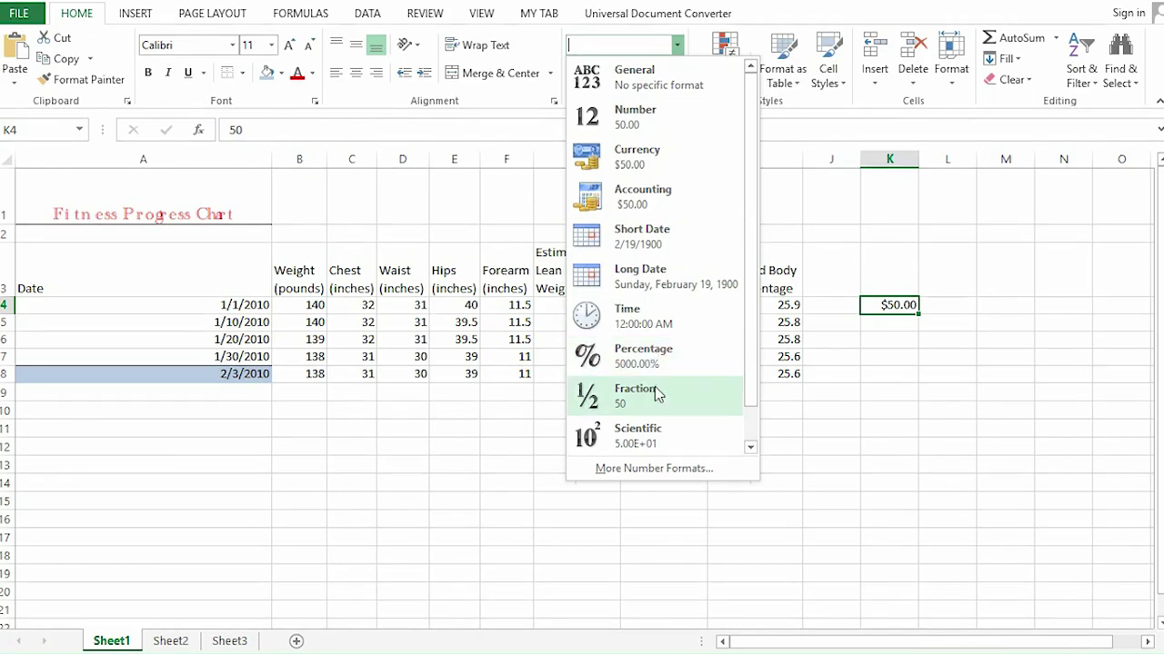
click(654, 354)
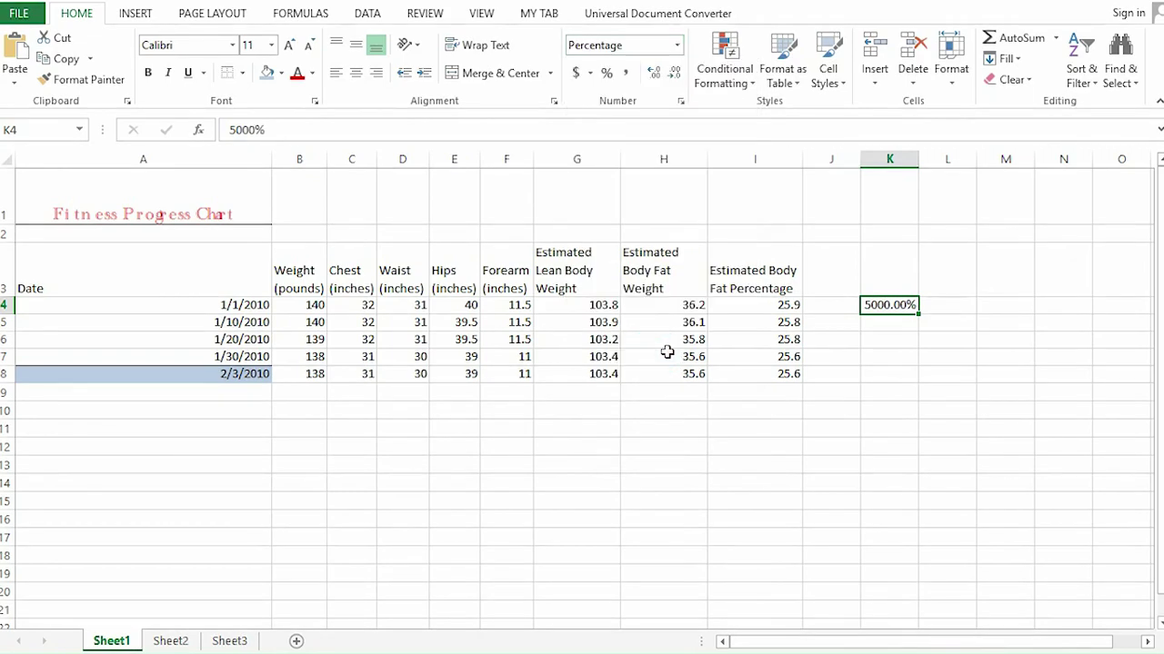
click(677, 45)
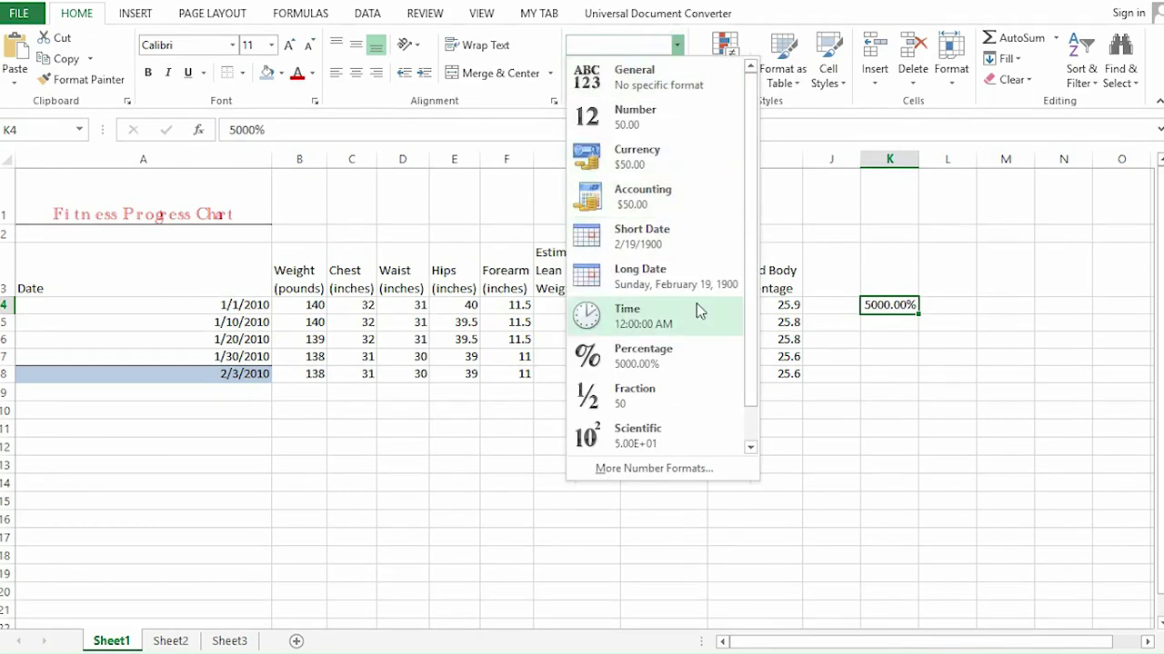
click(644, 400)
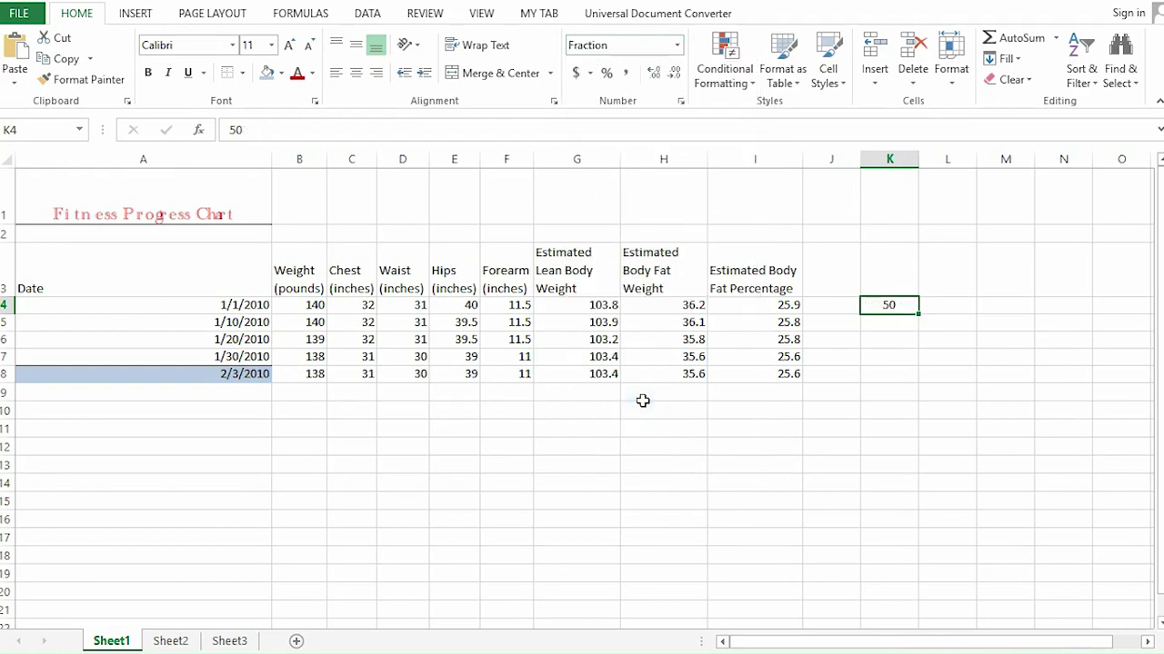
- Try the Short Date format on cell K4, followed by the Long Date format
click(676, 45)
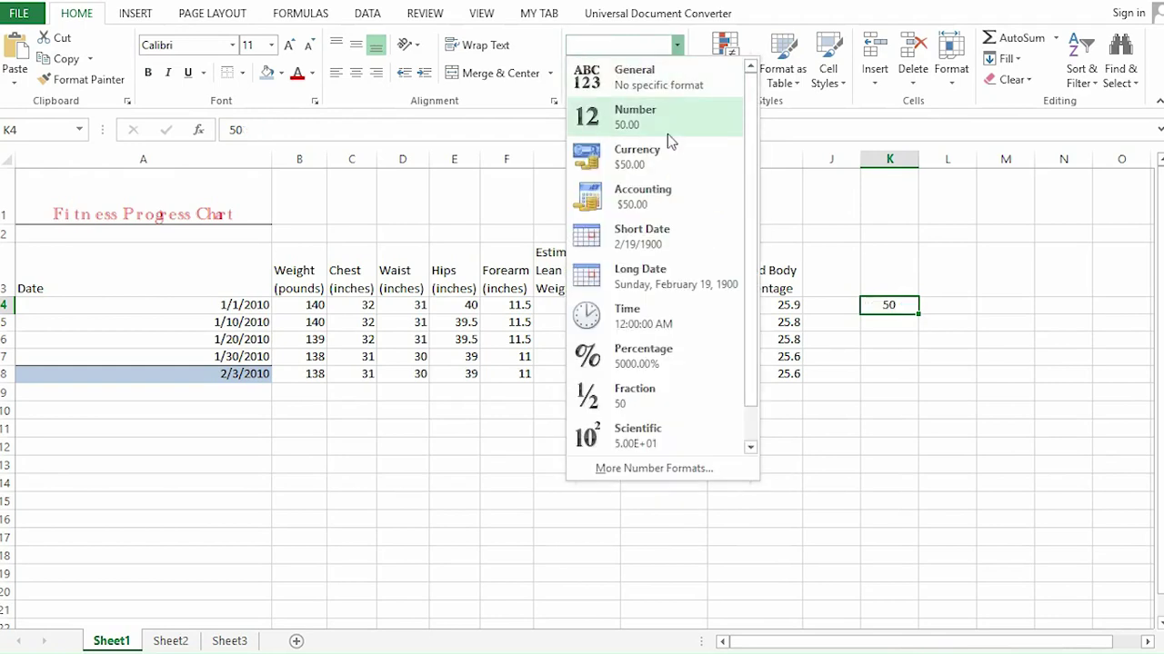
click(653, 241)
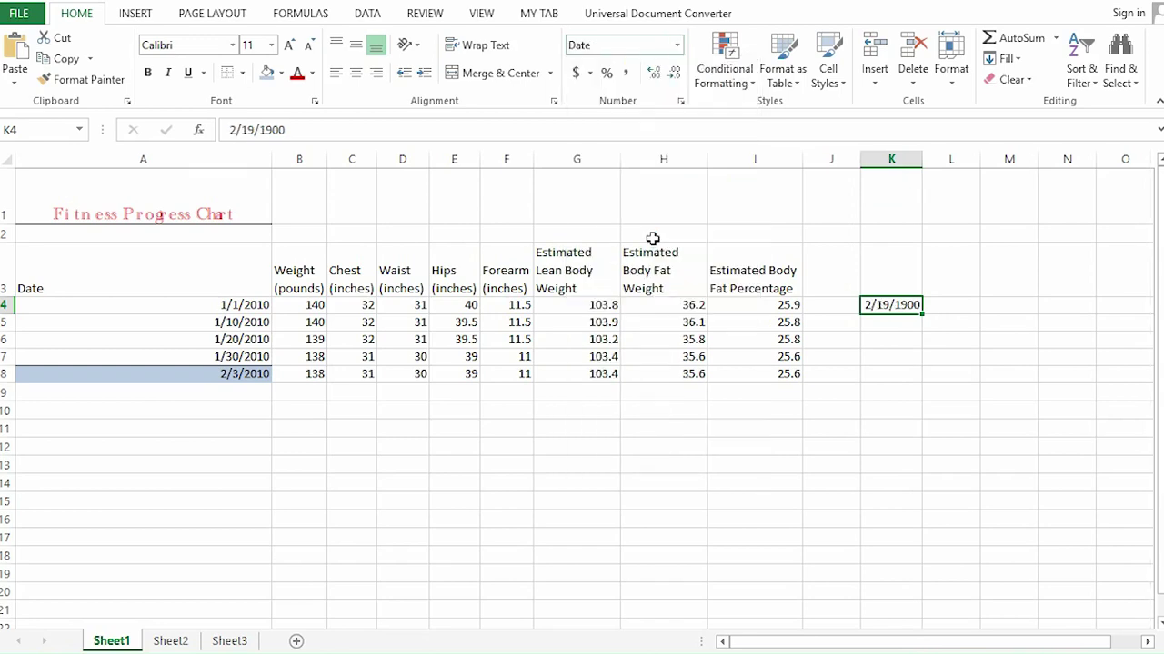
click(677, 45)
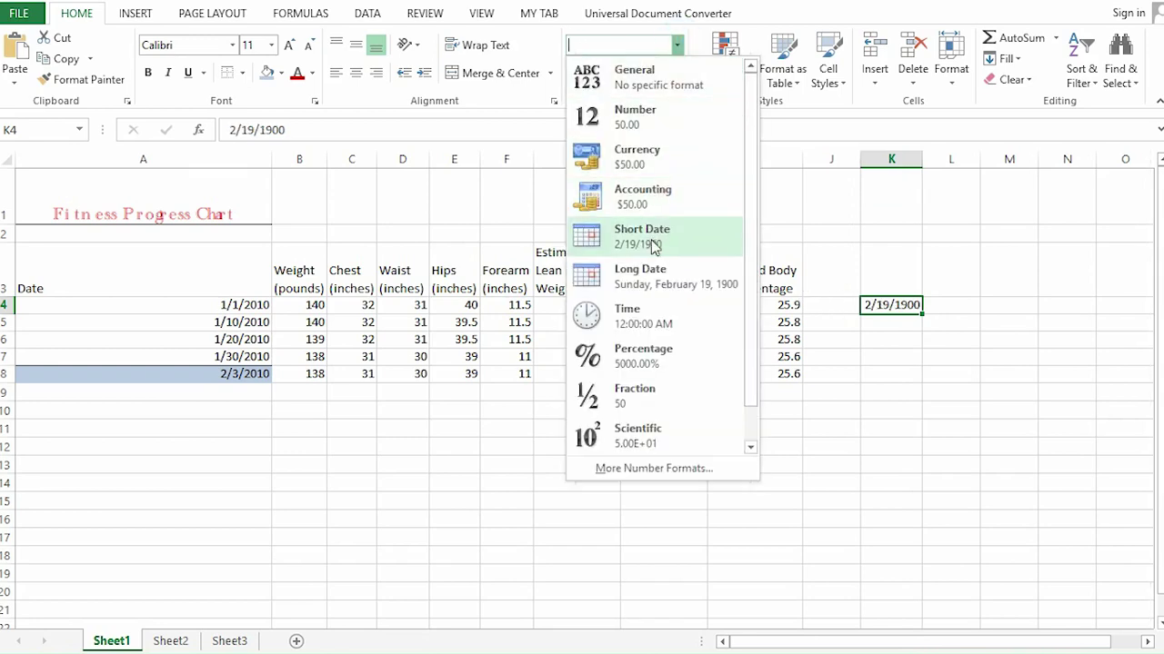
click(655, 275)
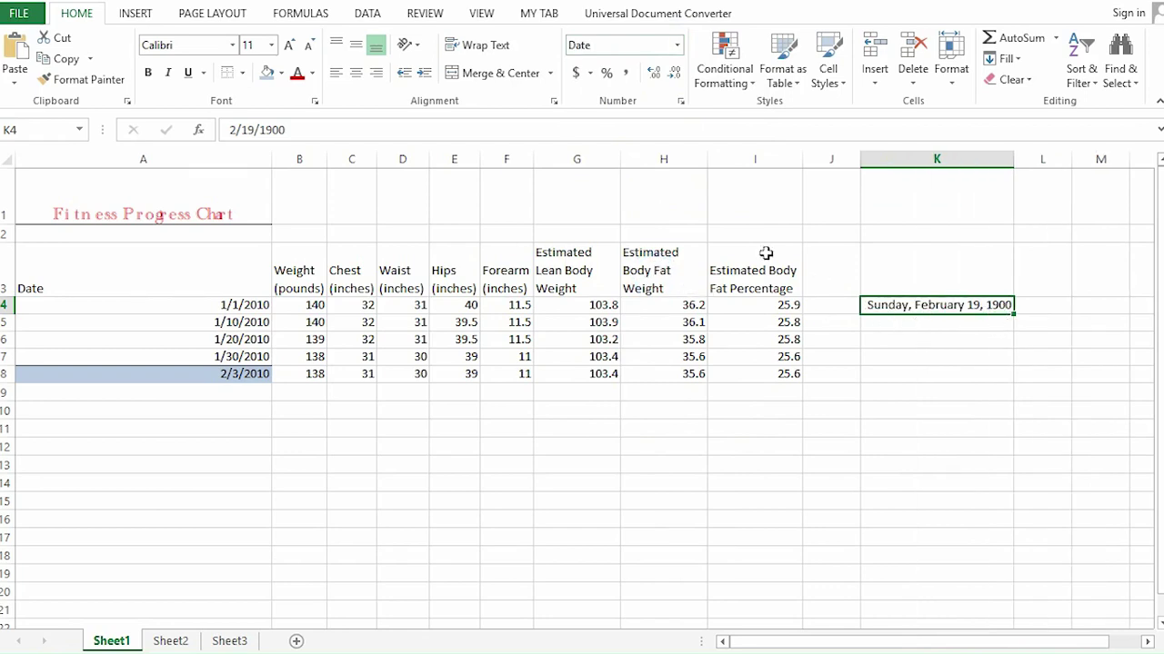
- Format cell K4 as Currency with 2 decimal places and the ₹ Manipuri symbol
click(677, 50)
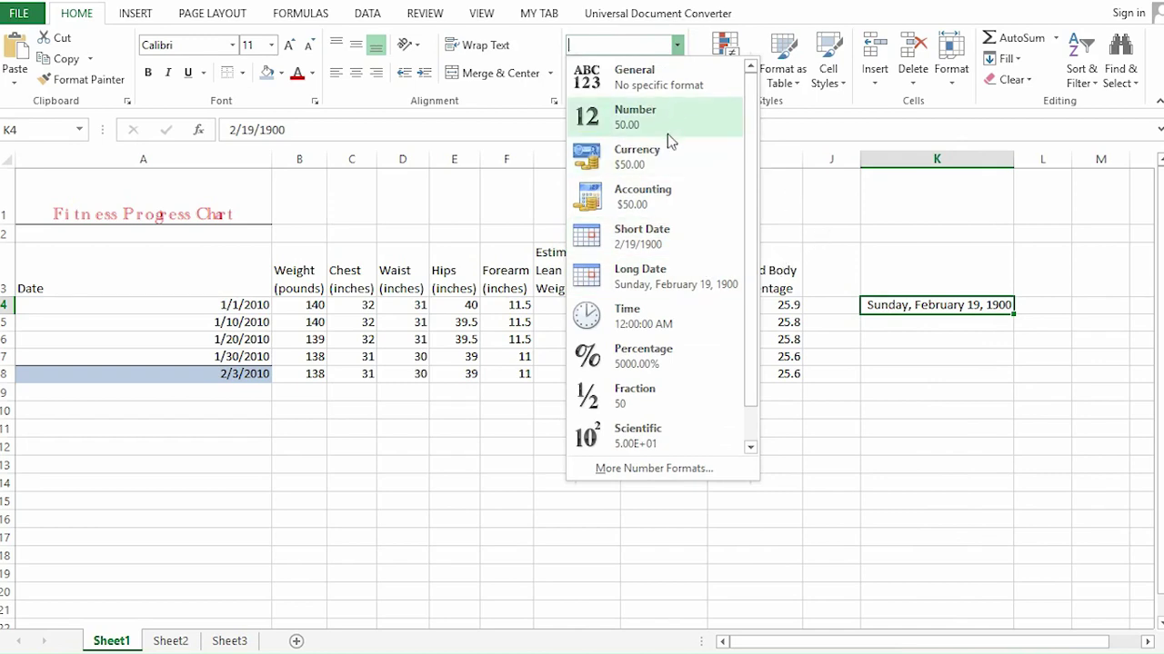
click(665, 156)
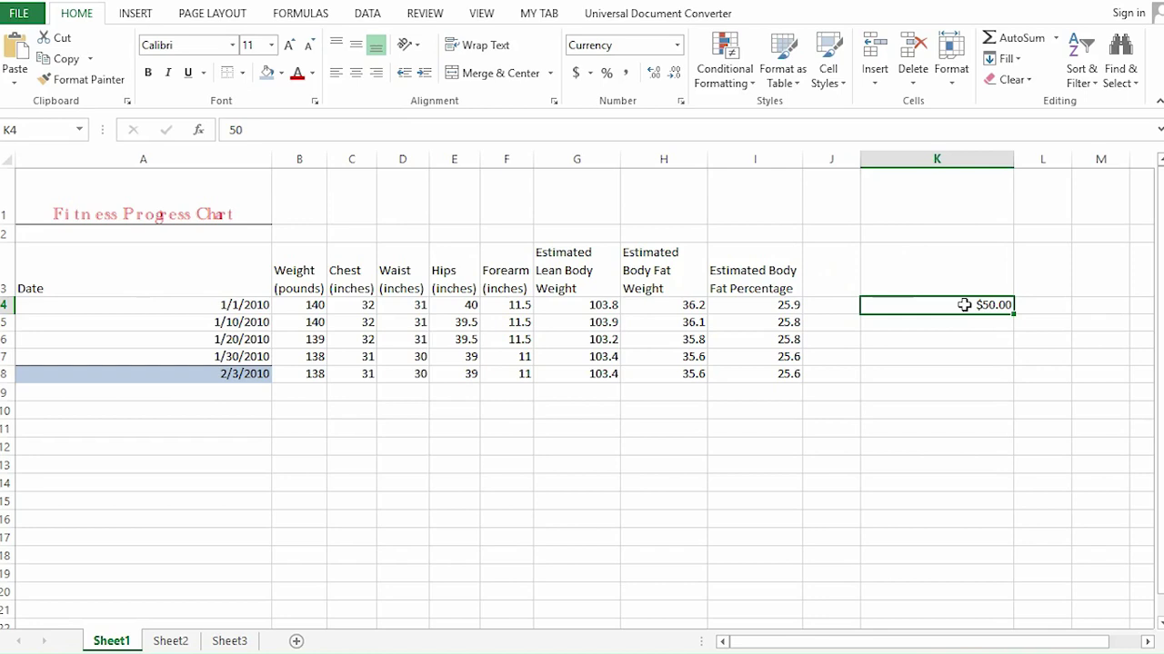
click(590, 75)
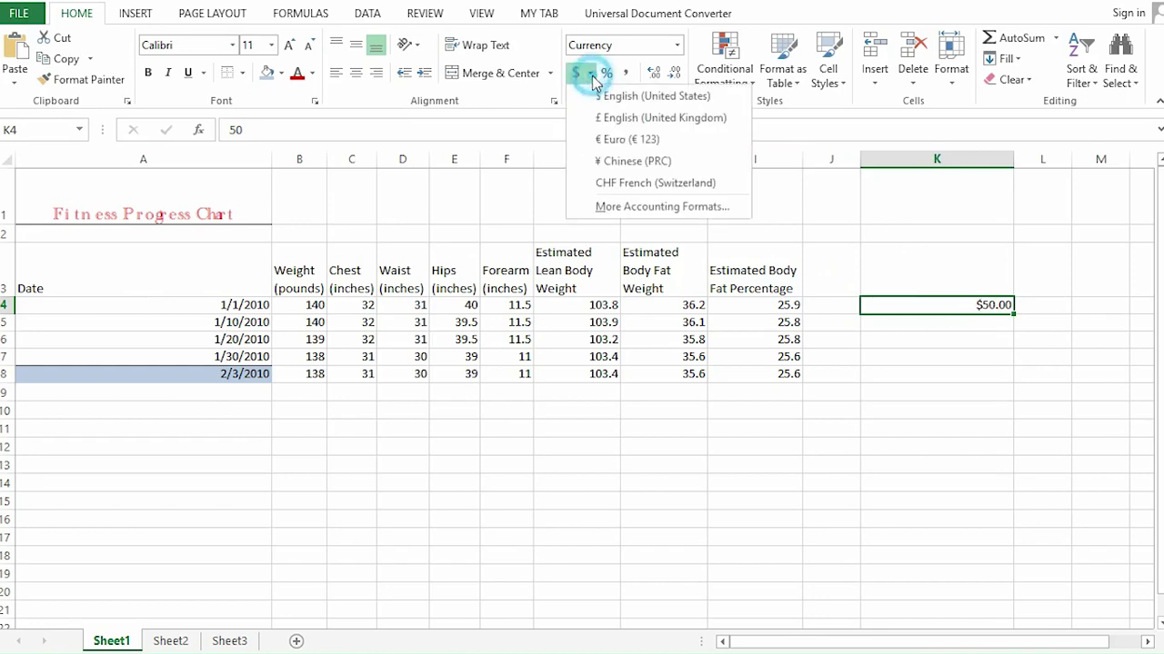
click(606, 207)
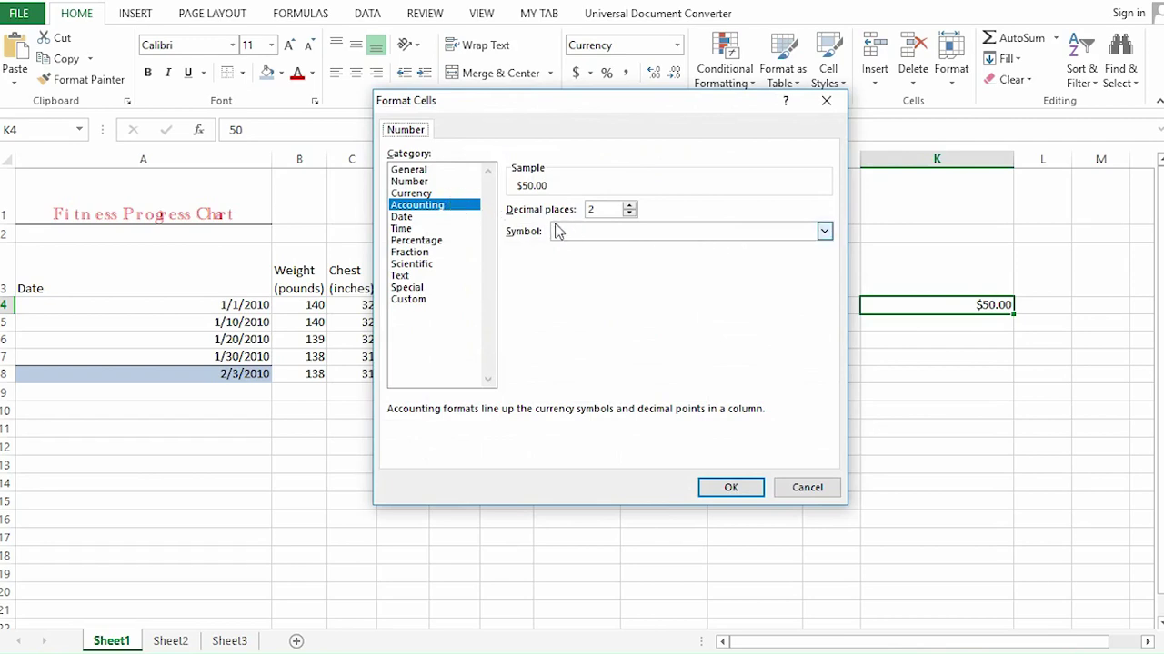
click(422, 194)
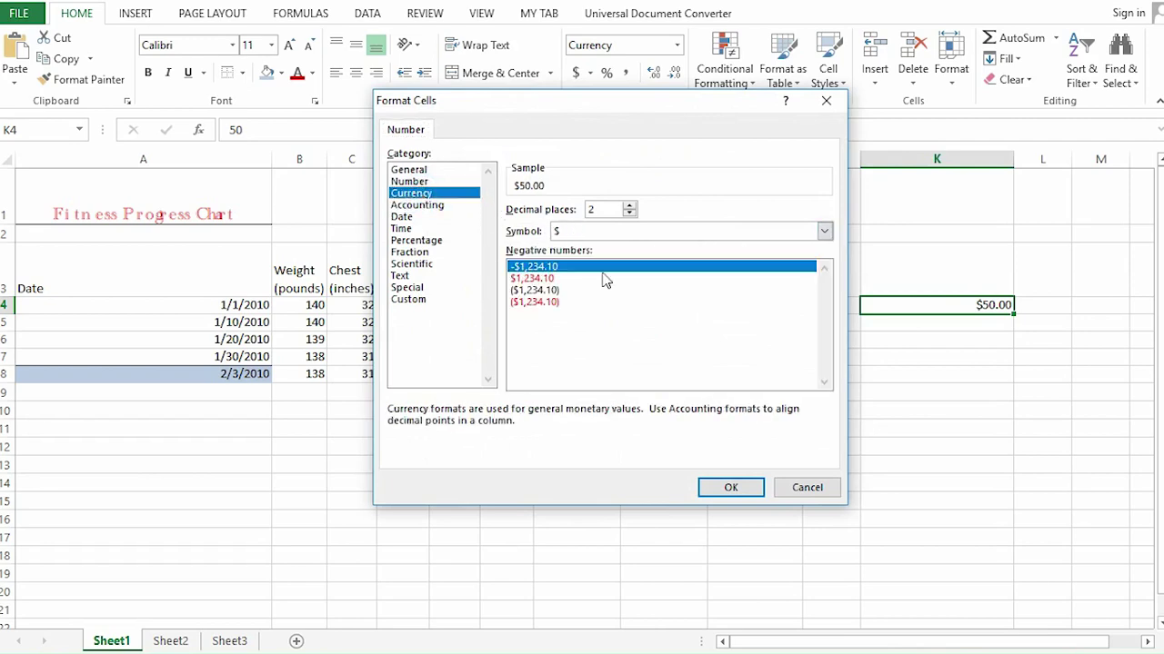
click(825, 233)
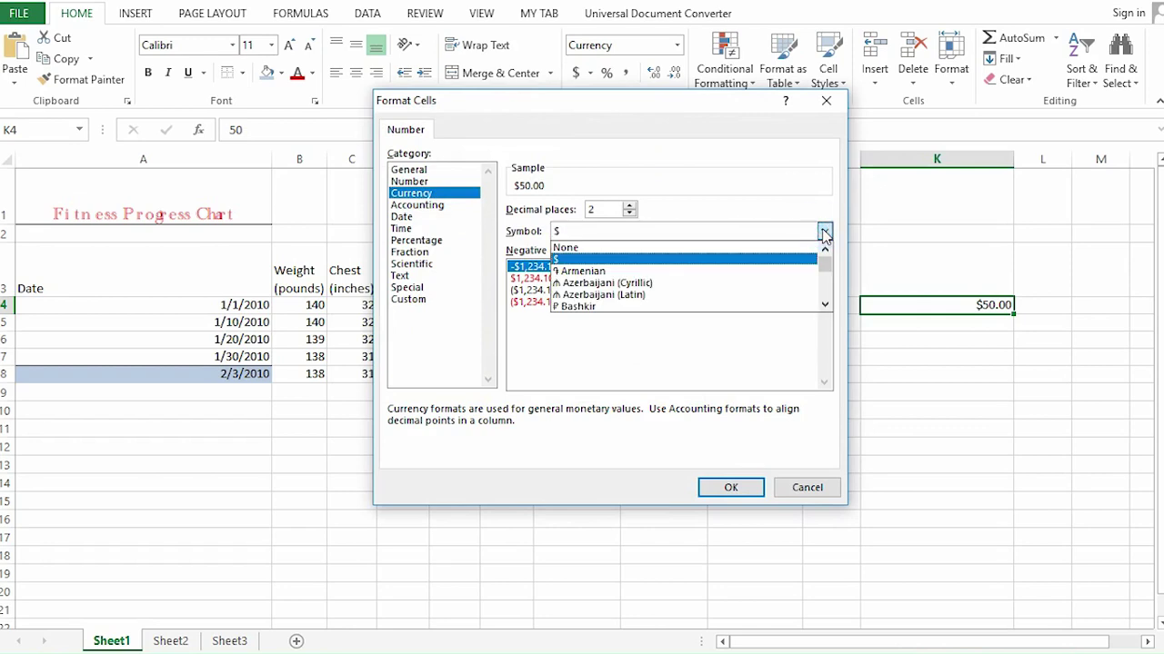
scroll(800, 277, down, 2)
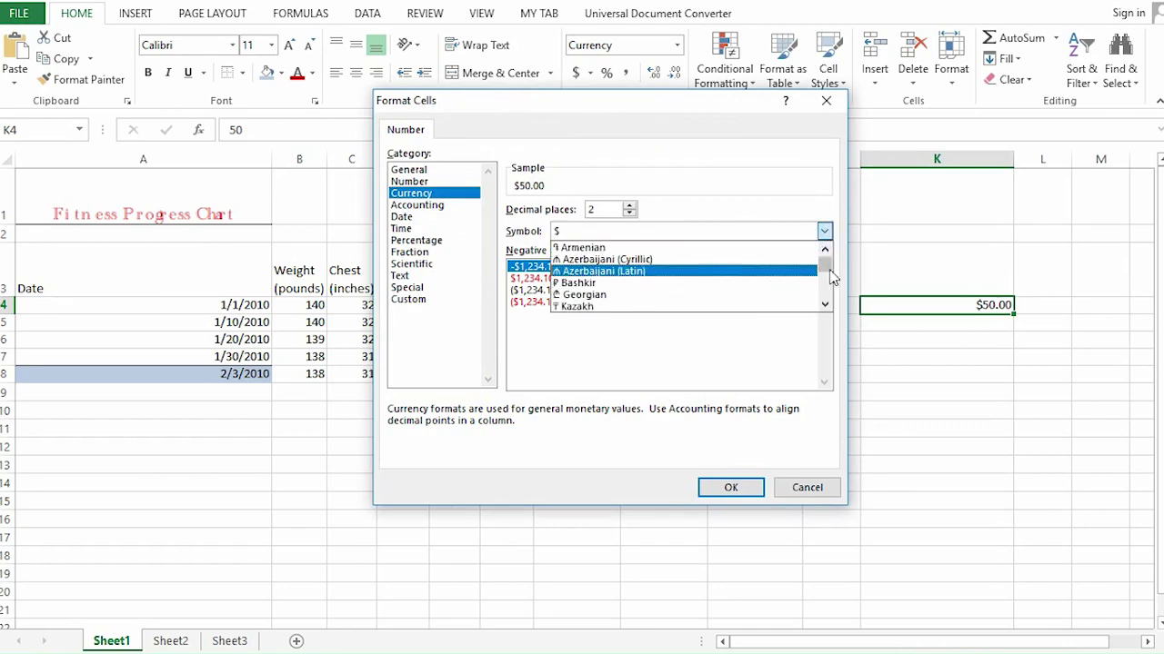
mouse_move(826, 270)
mouse_down()
mouse_move(826, 300)
mouse_move(827, 277)
mouse_up()
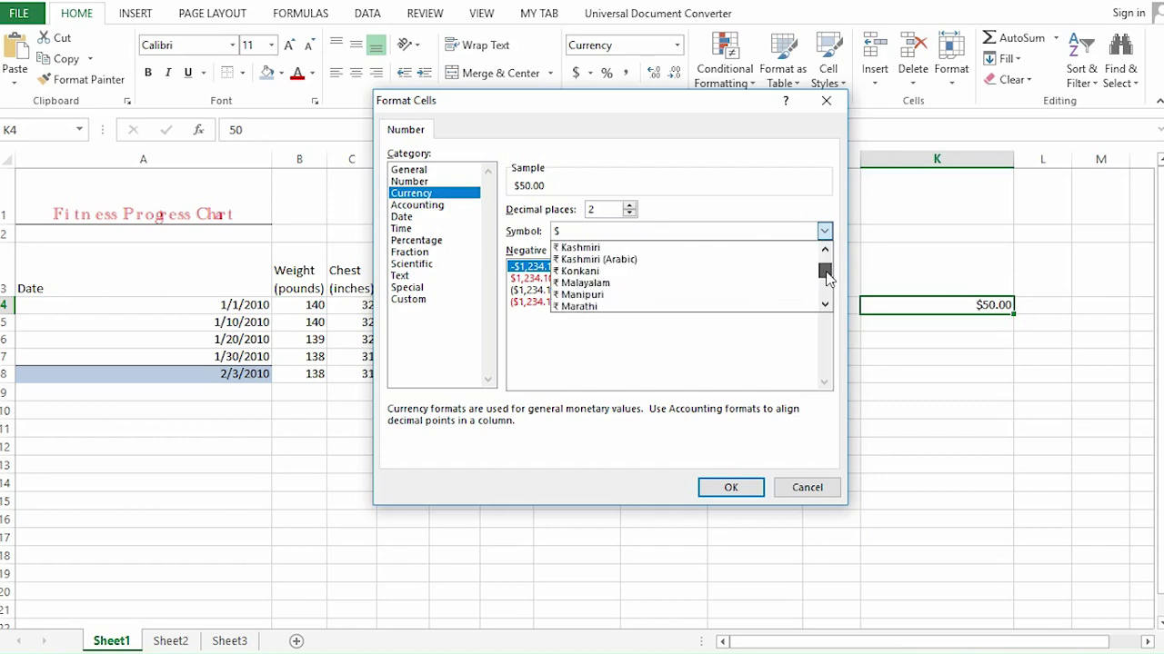
click(599, 296)
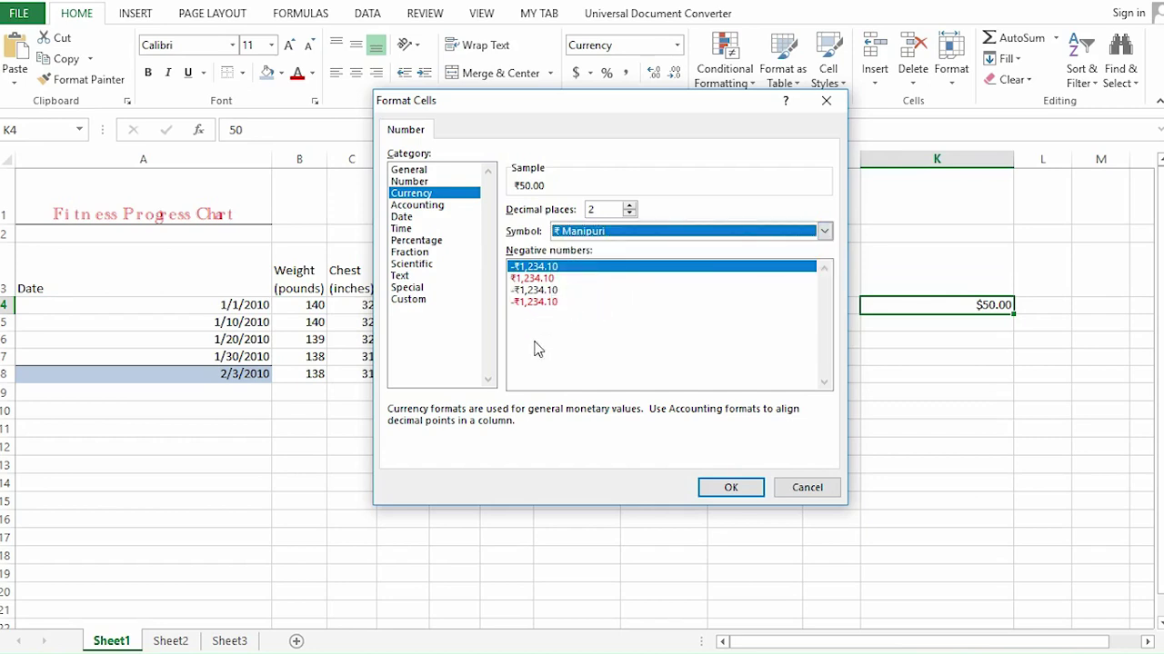
click(707, 489)
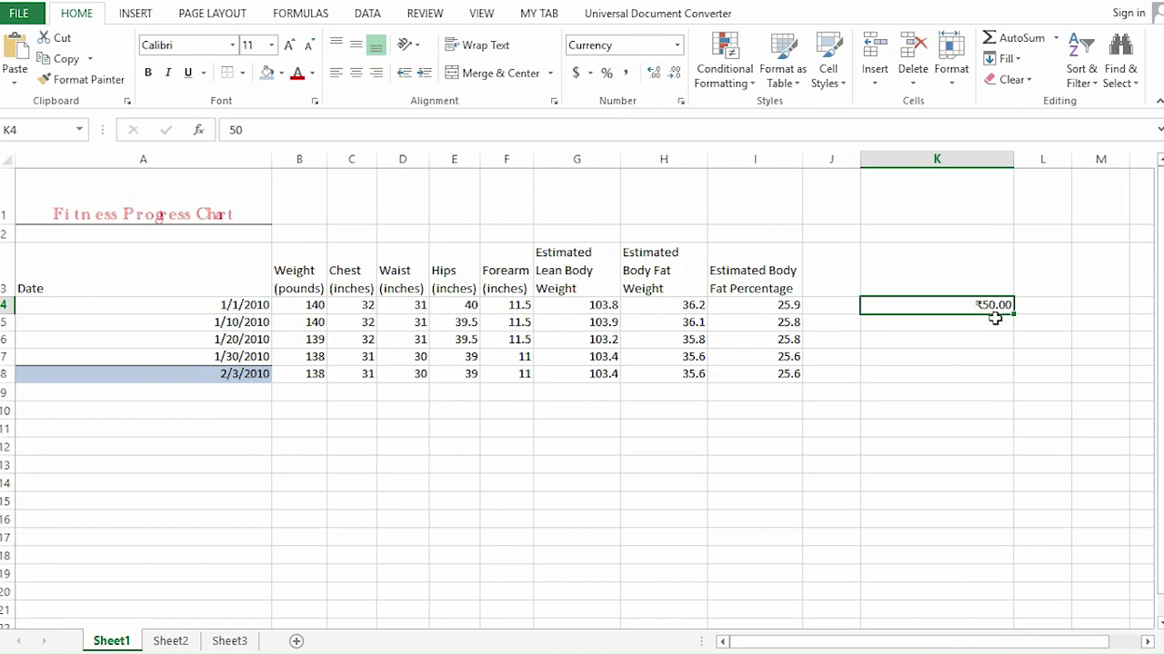
- Decrease the decimals of the value in K4 to none, and increase them to three places
click(675, 82)
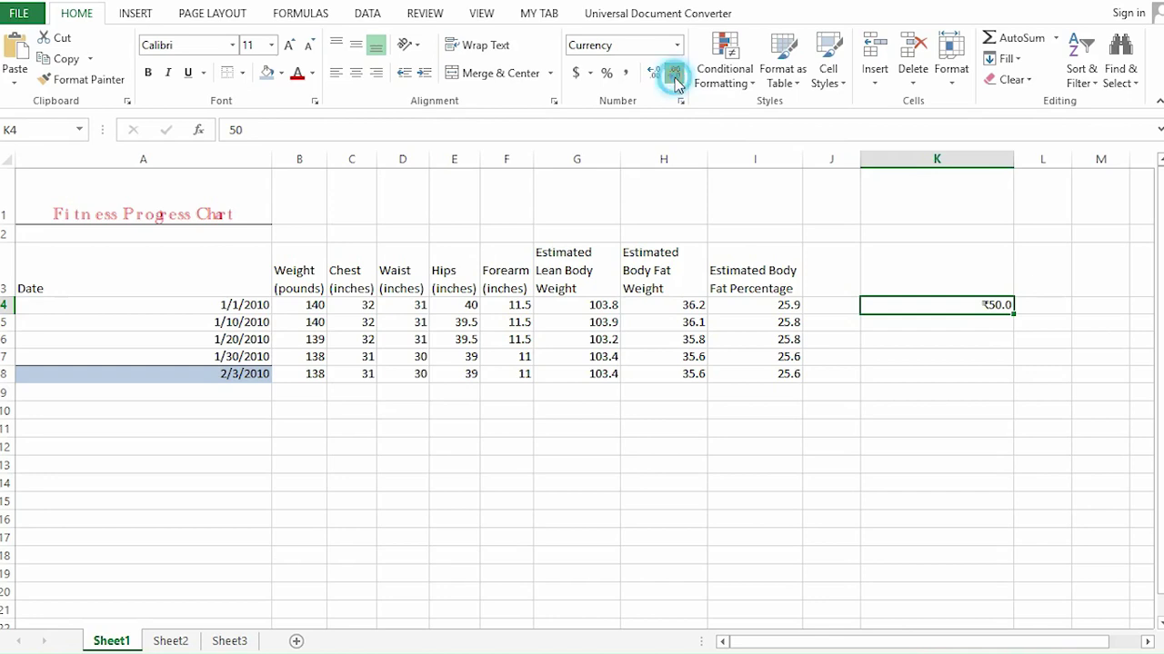
click(675, 82)
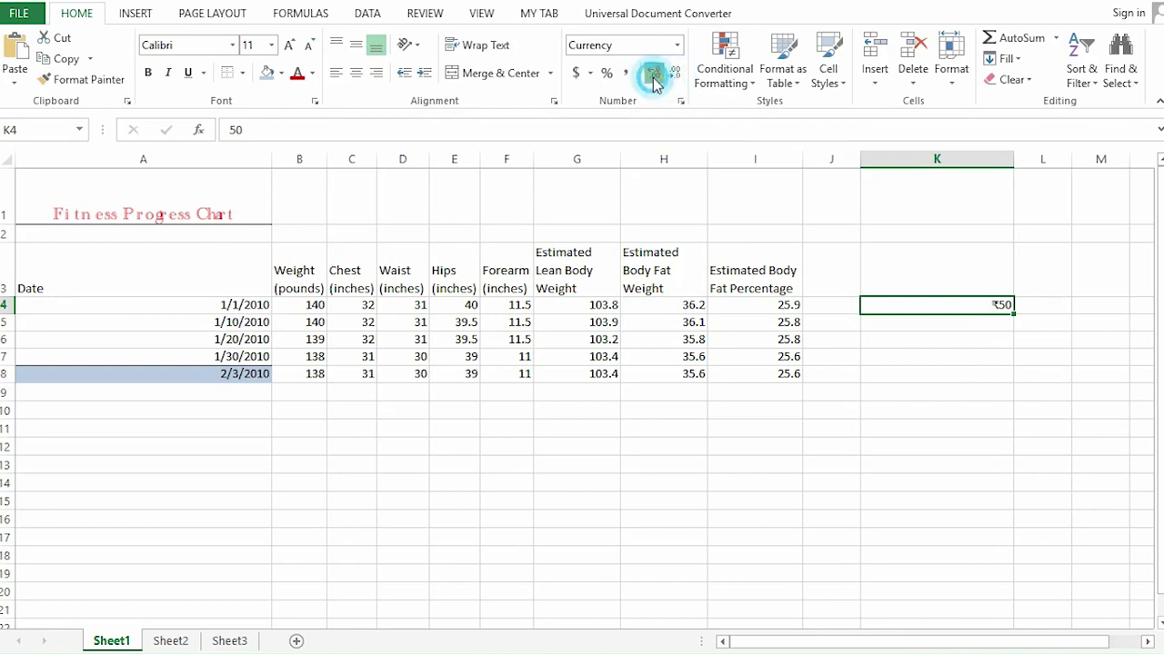
click(654, 78)
click(655, 78)
click(655, 79)
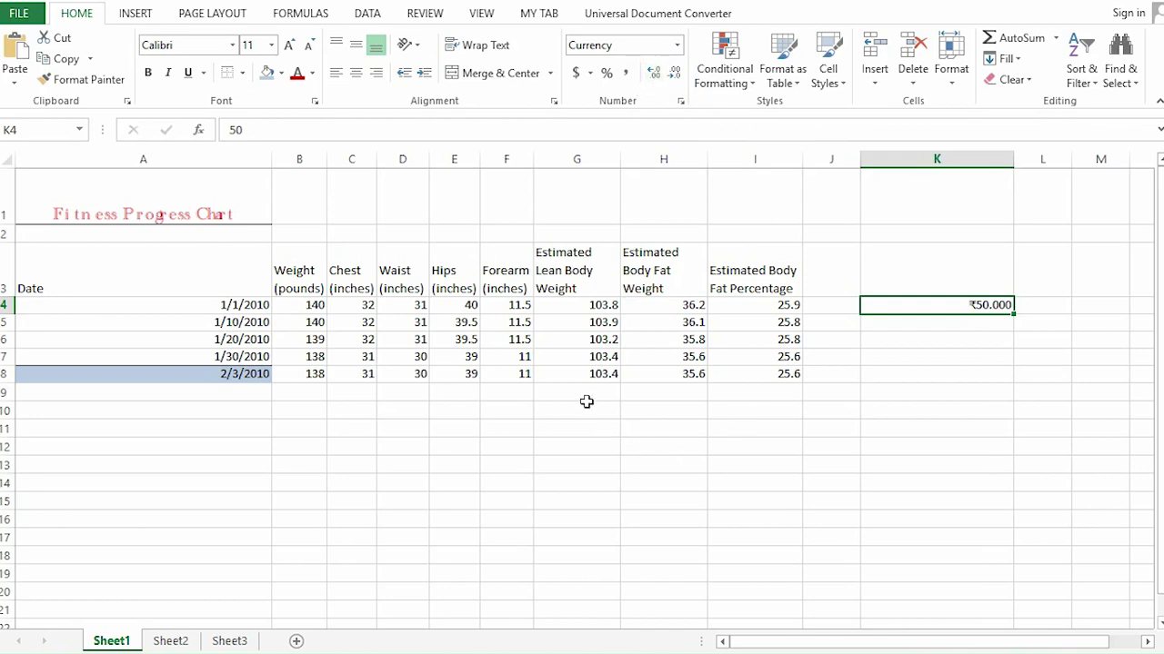
- Enter 521 in cell K9 and apply the Comma Style to it
click(896, 395)
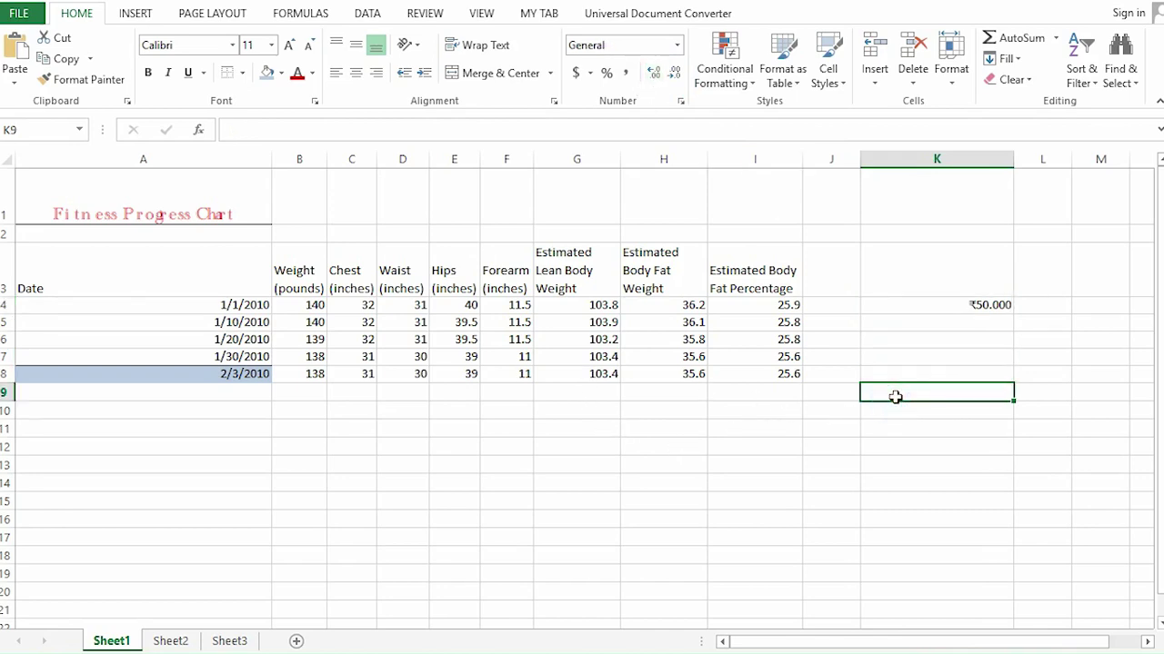
double_click(897, 396)
text(521)
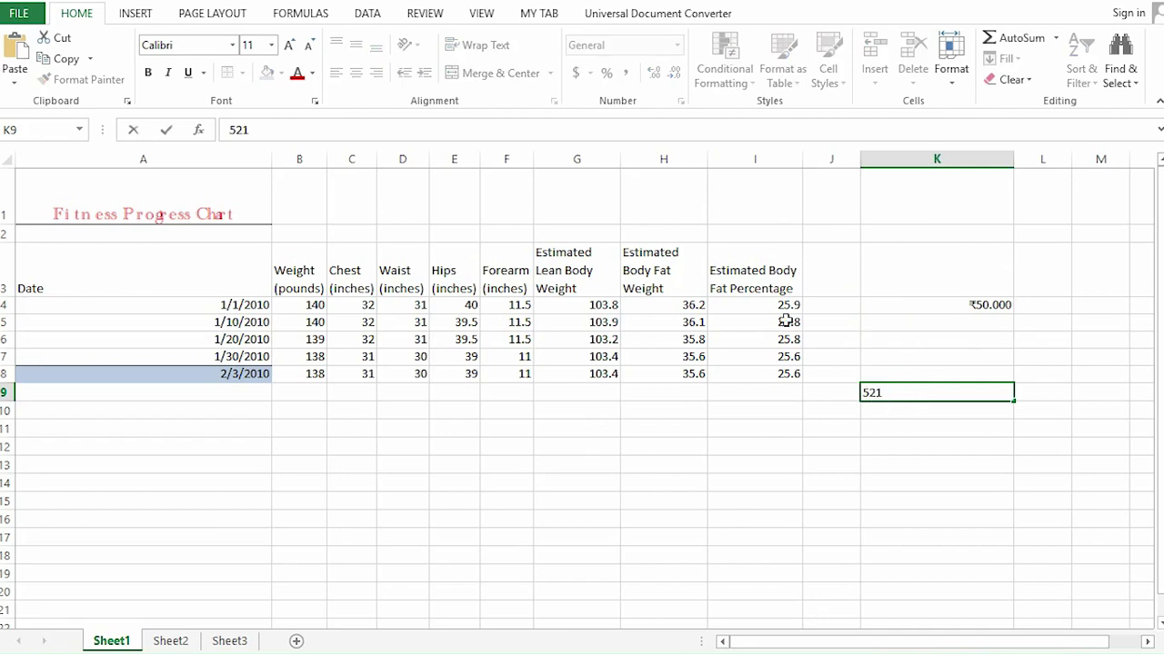
click(885, 431)
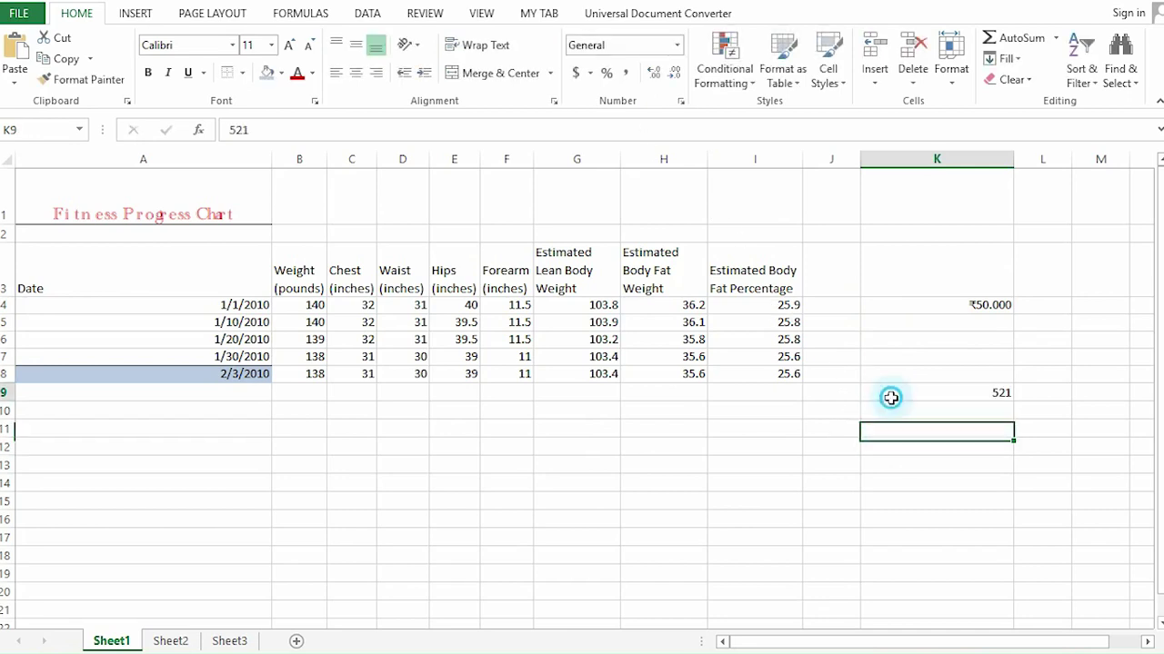
click(890, 397)
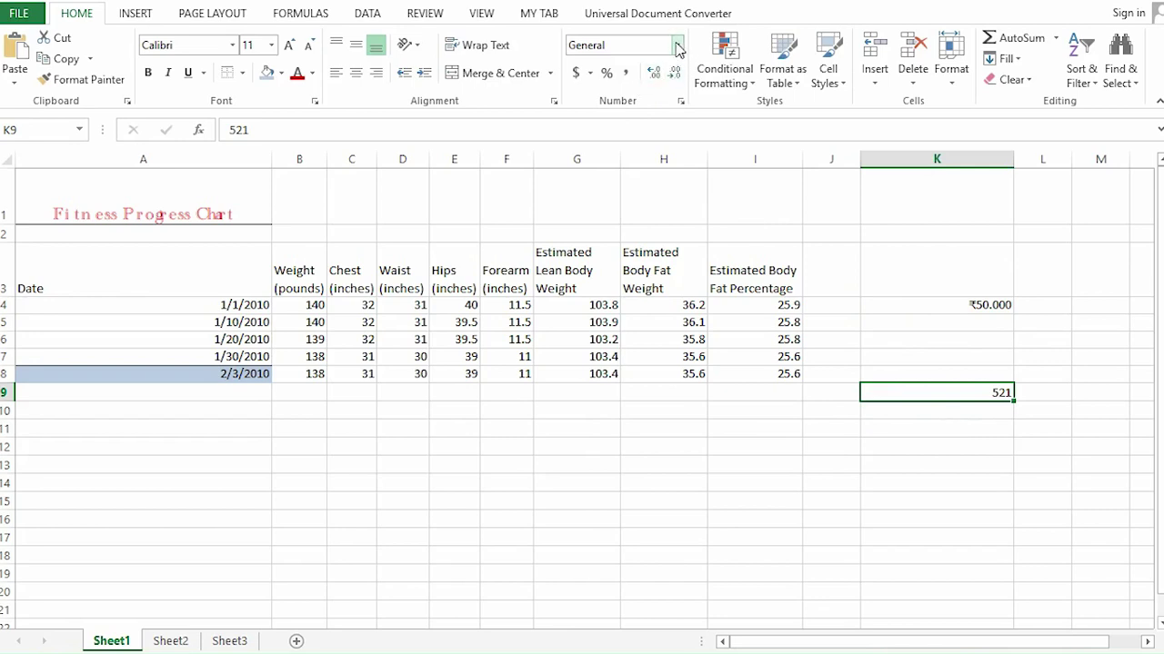
click(626, 76)
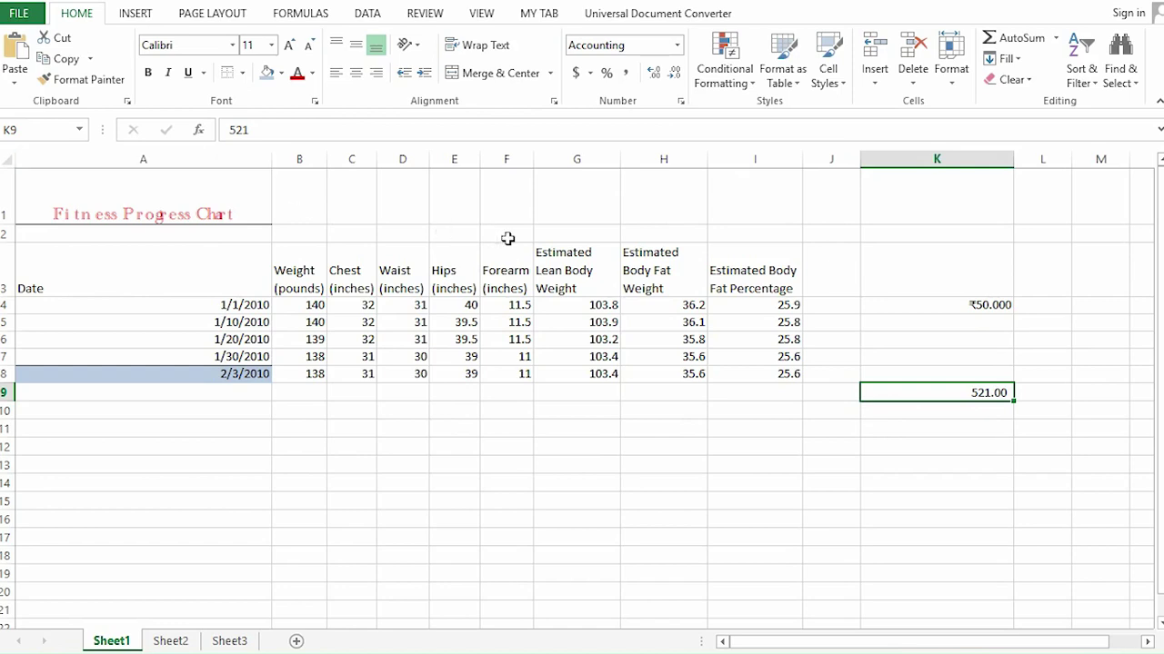
- Create a new blank workbook and enter 521522 in cell F7
click(16, 15)
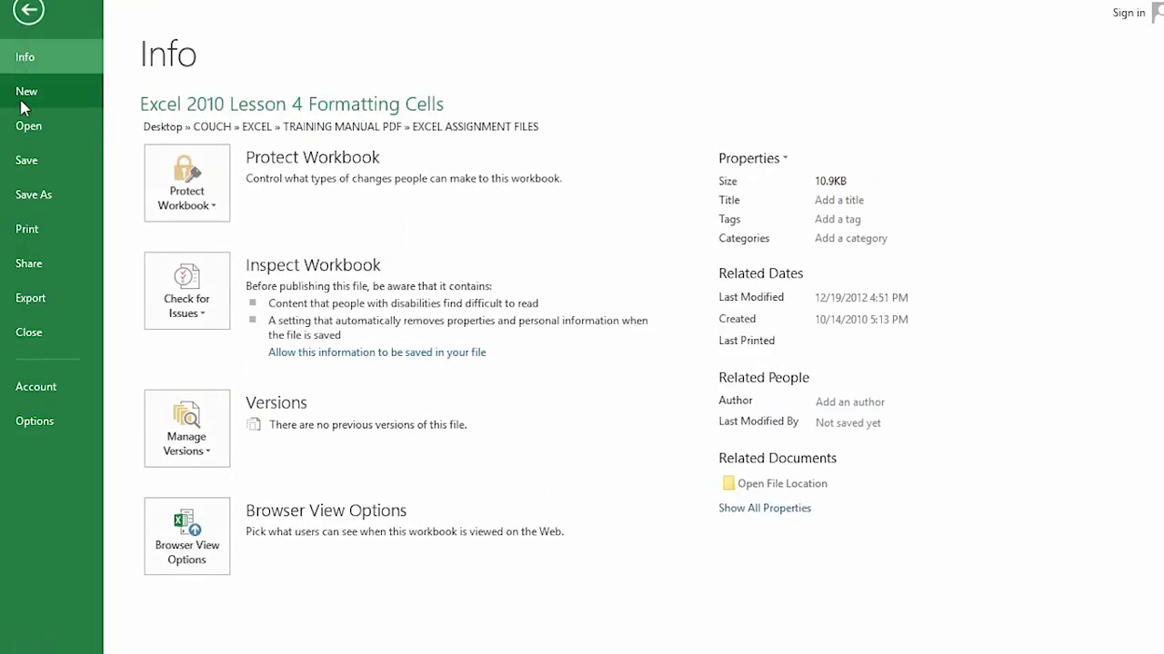
click(26, 100)
click(270, 374)
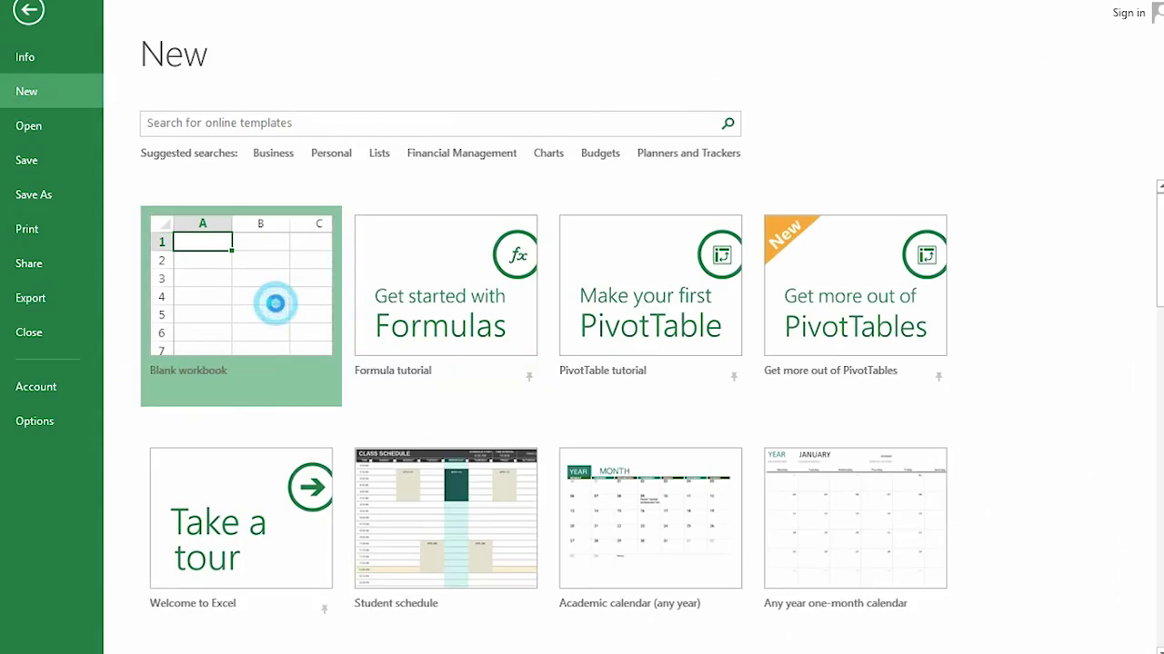
click(306, 286)
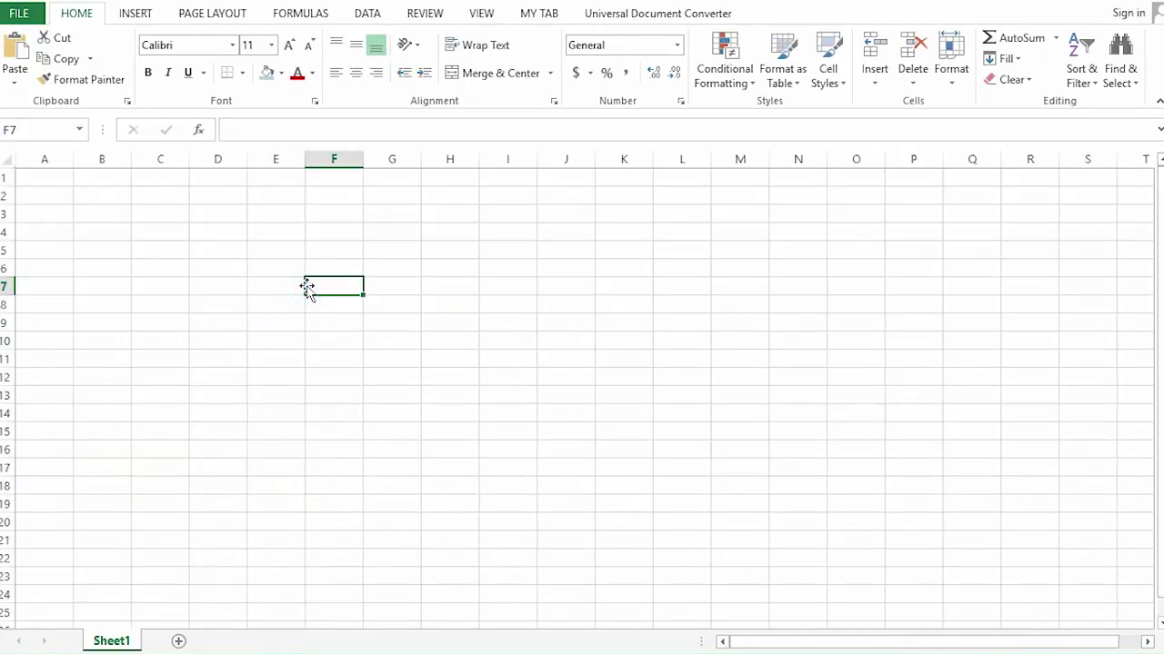
text(521522)
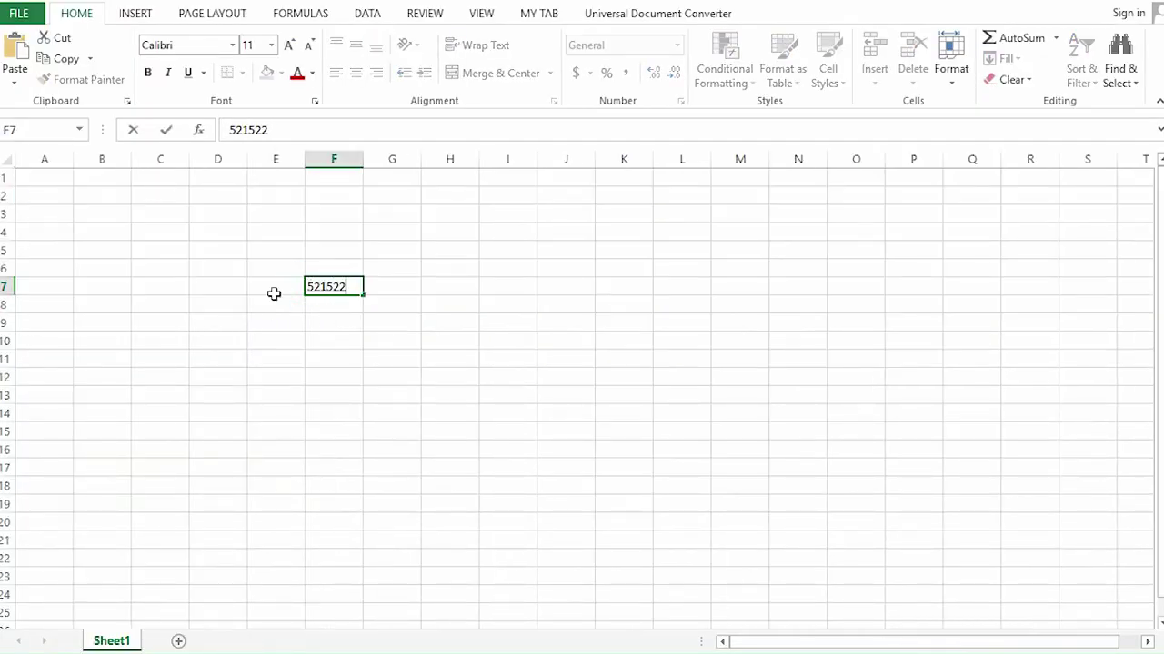
click(7, 18)
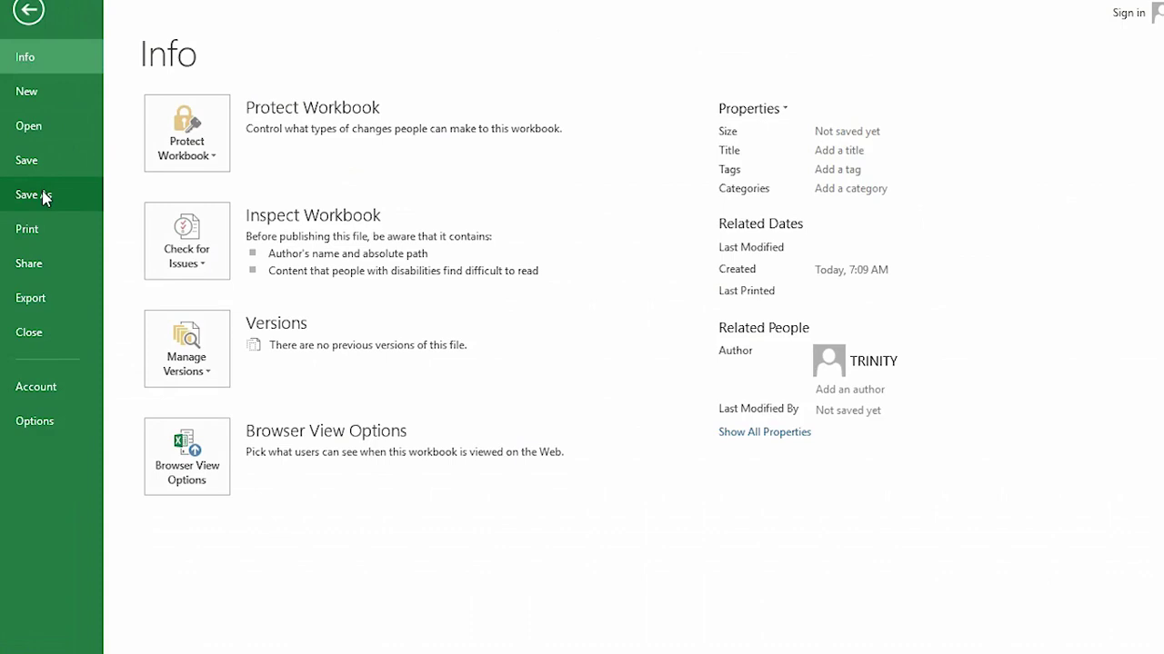
click(43, 160)
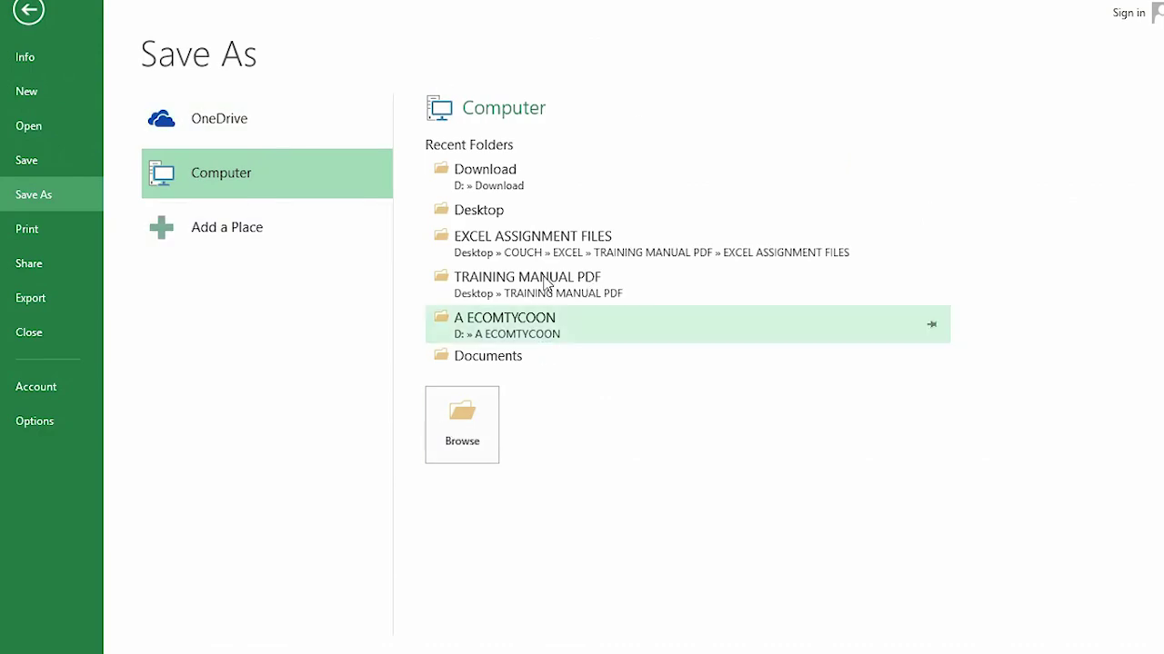
click(454, 435)
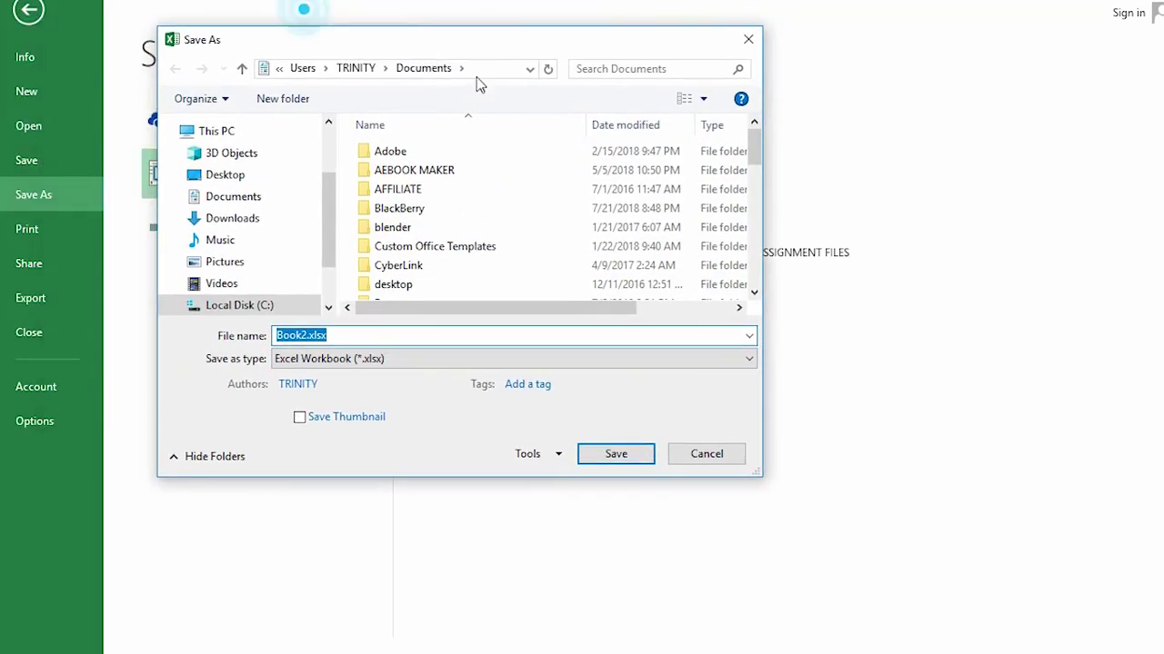
click(226, 176)
drag(328, 31, 542, 63)
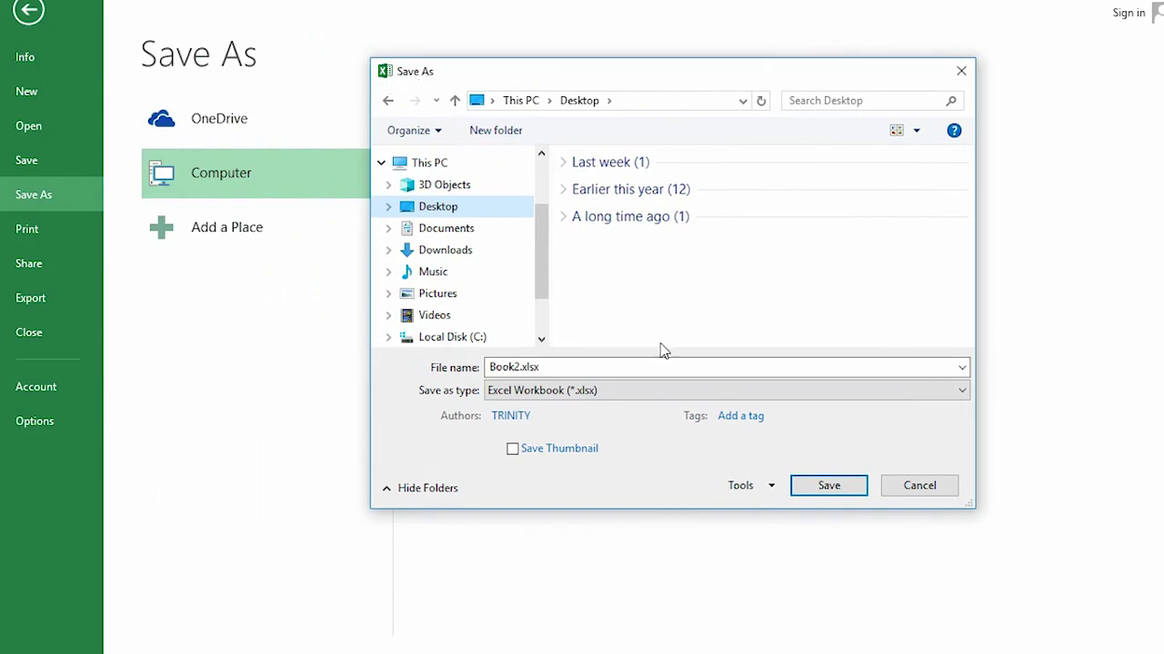
click(923, 489)
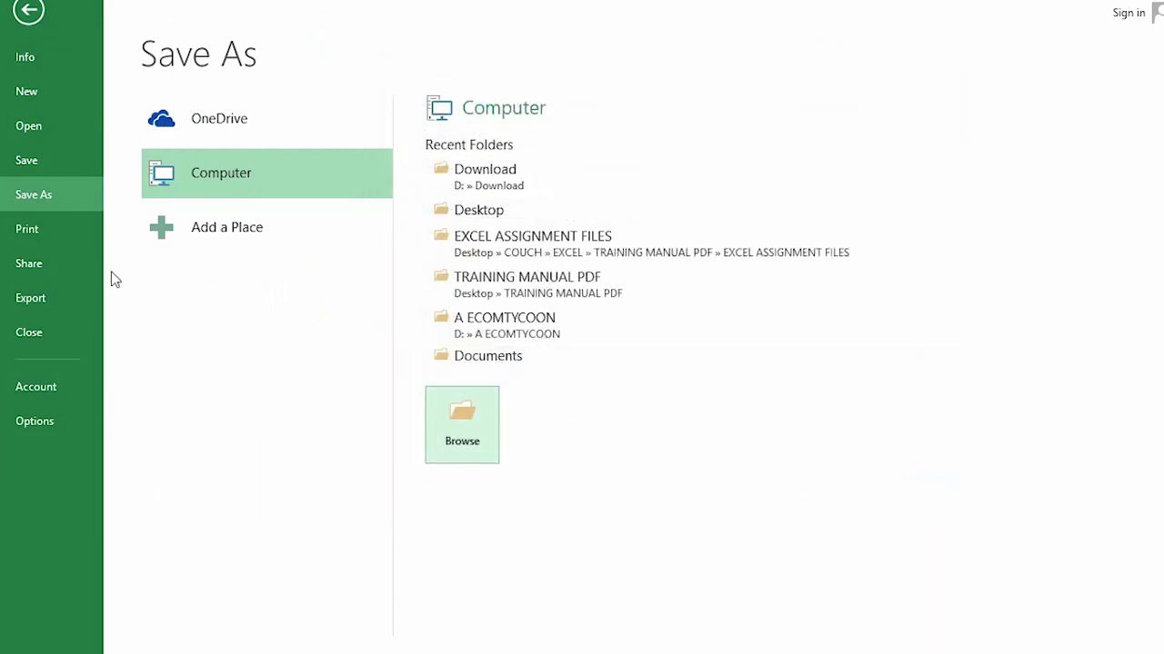
click(28, 13)
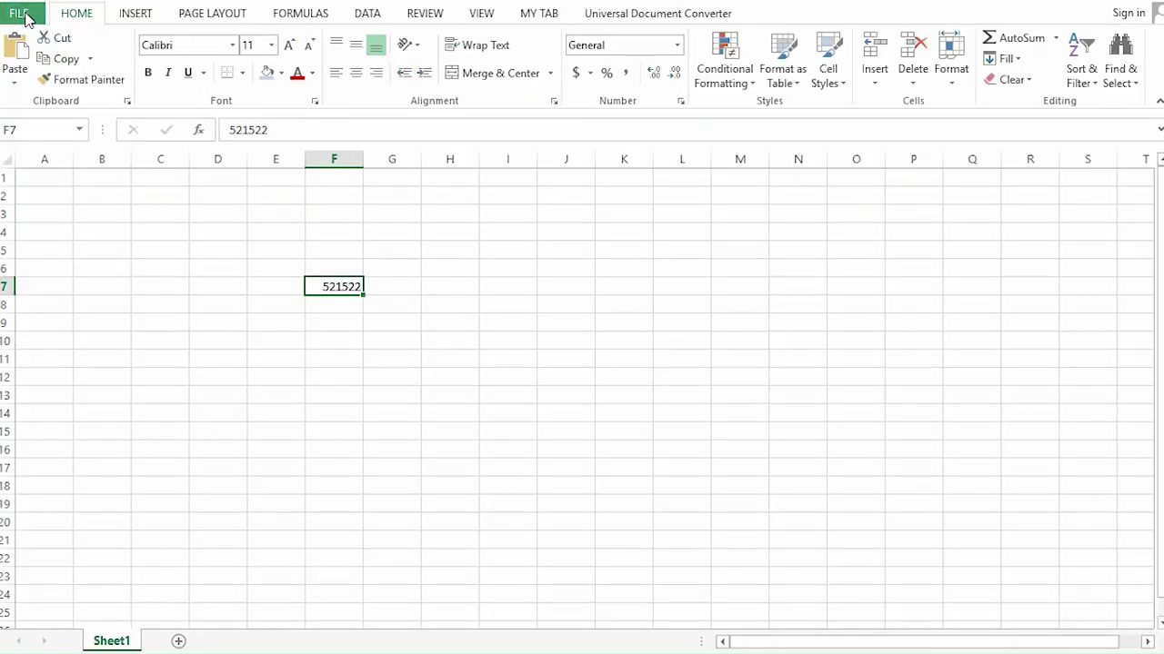
- Save the new workbook to the Desktop as an Excel Workbook named boook
click(22, 12)
click(34, 197)
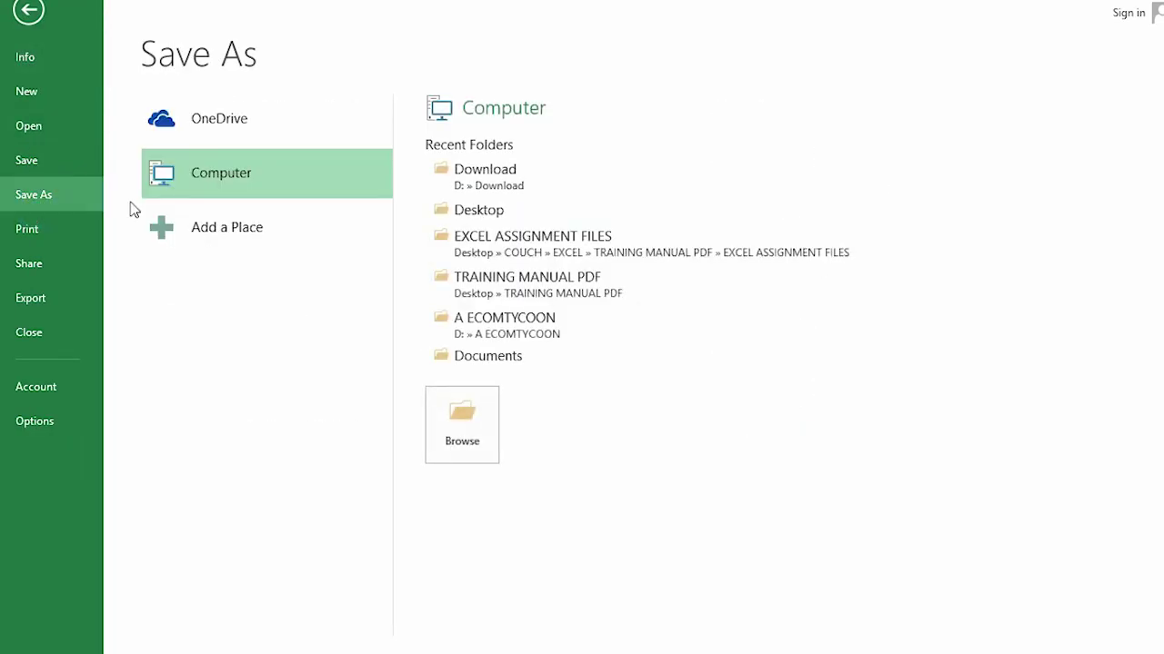
click(449, 462)
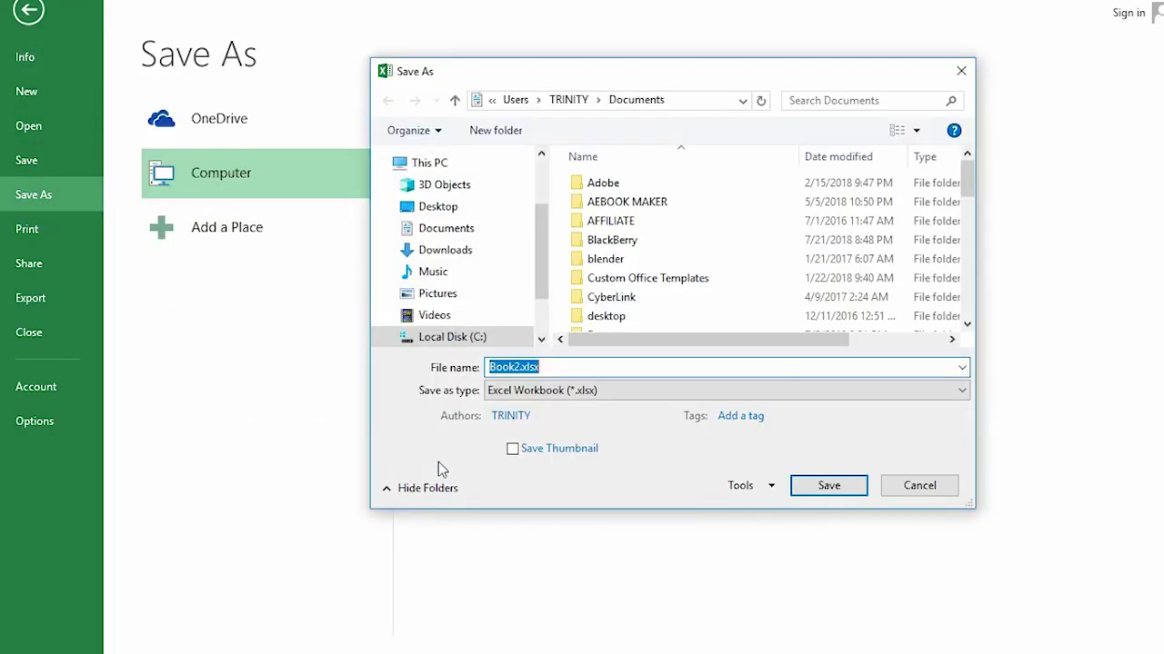
click(437, 205)
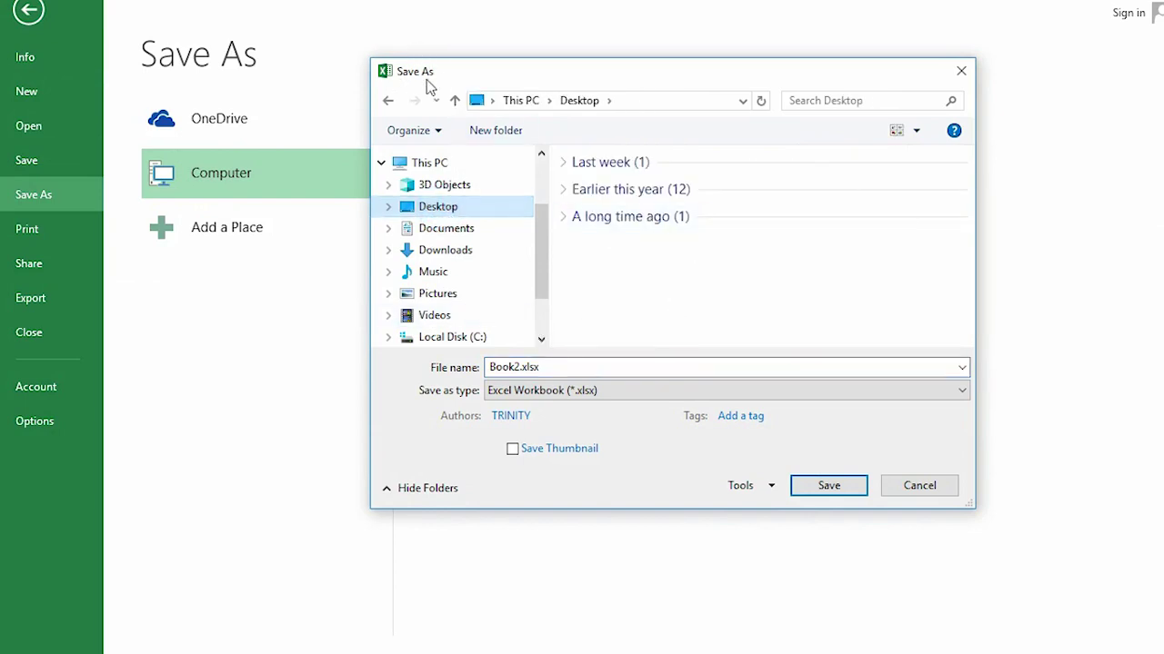
drag(498, 80, 428, 70)
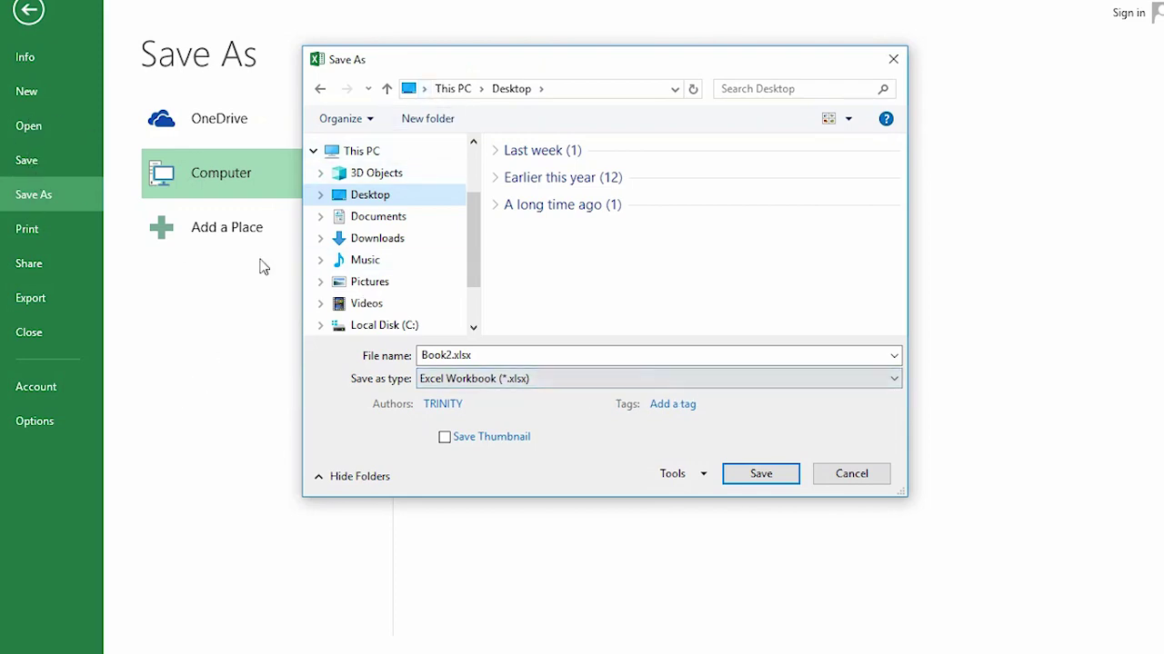
click(470, 358)
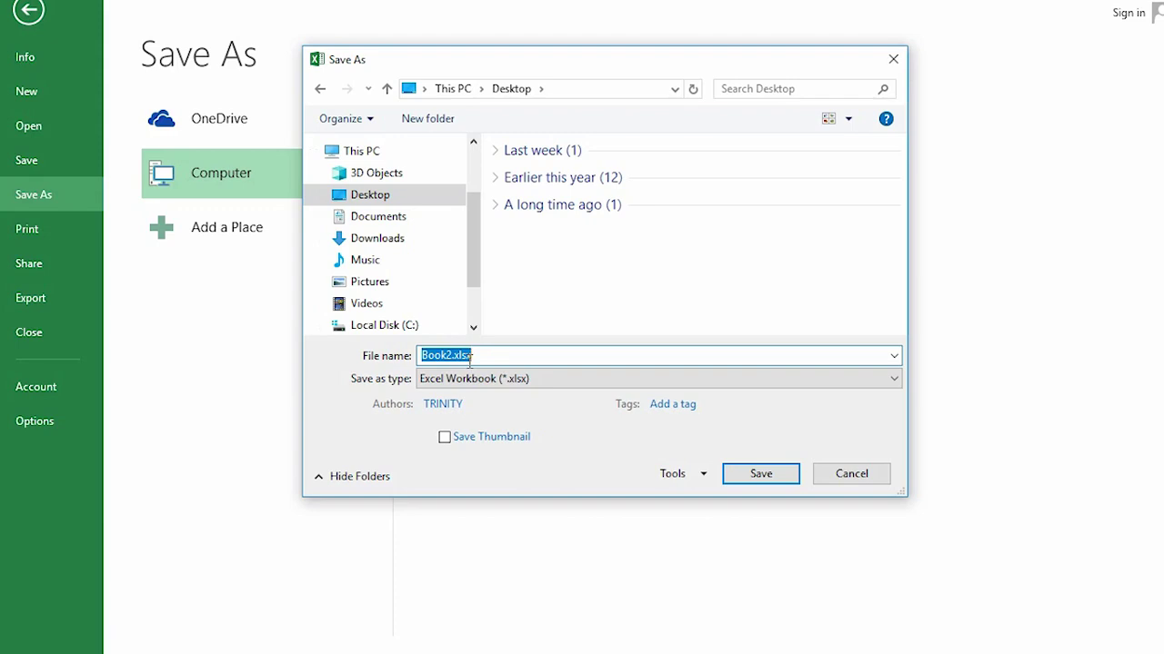
text(boook)
click(759, 474)
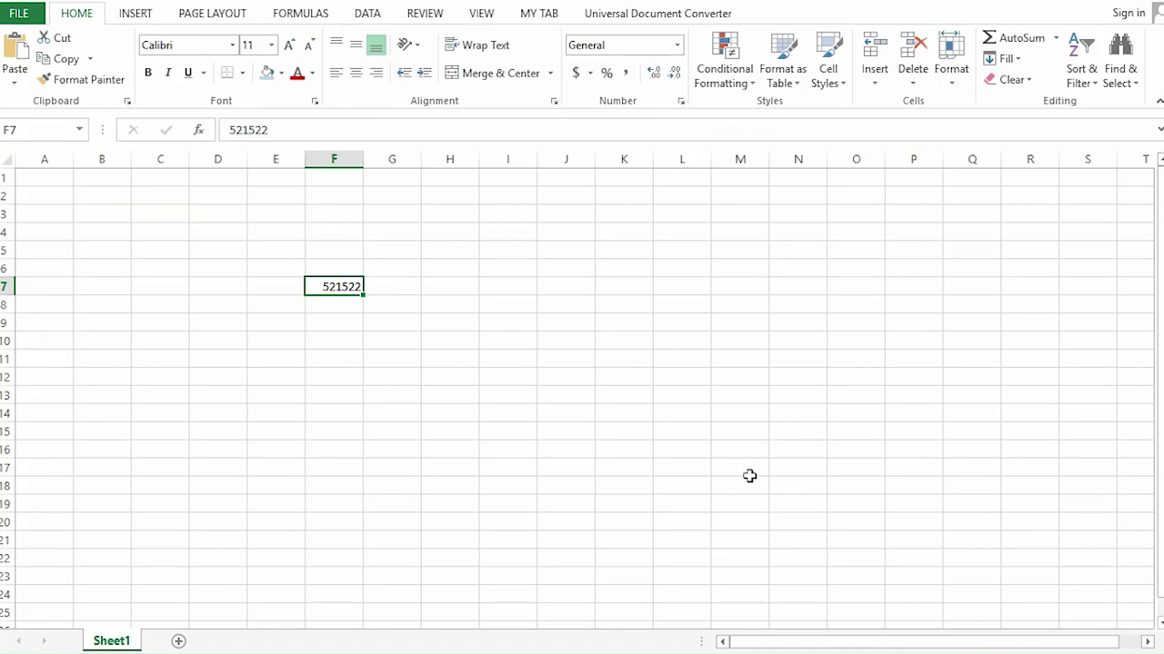
- Return to the Fitness Progress Chart workbook and delete the contents of cells K4 to K9
click(21, 15)
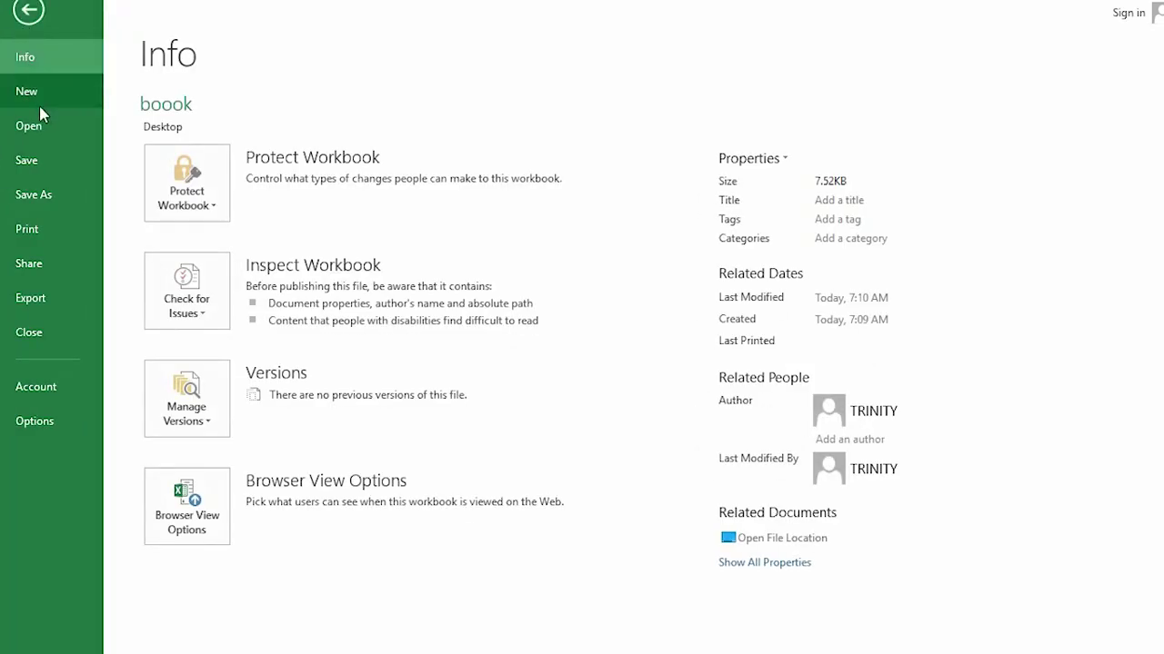
click(31, 14)
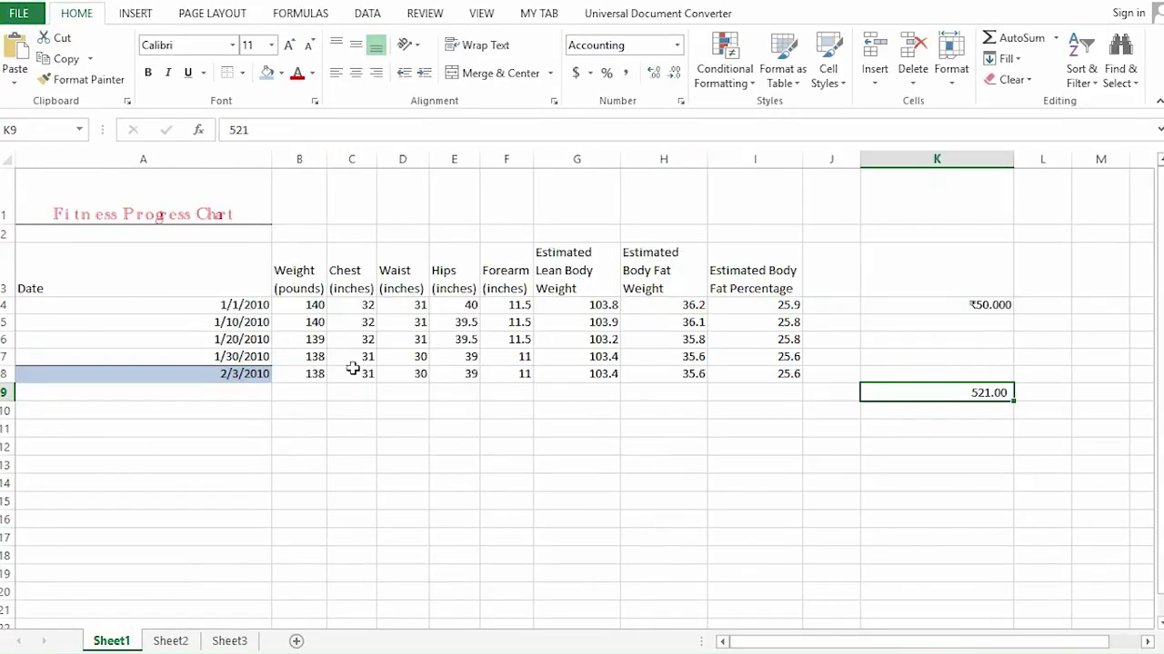
click(698, 358)
click(785, 377)
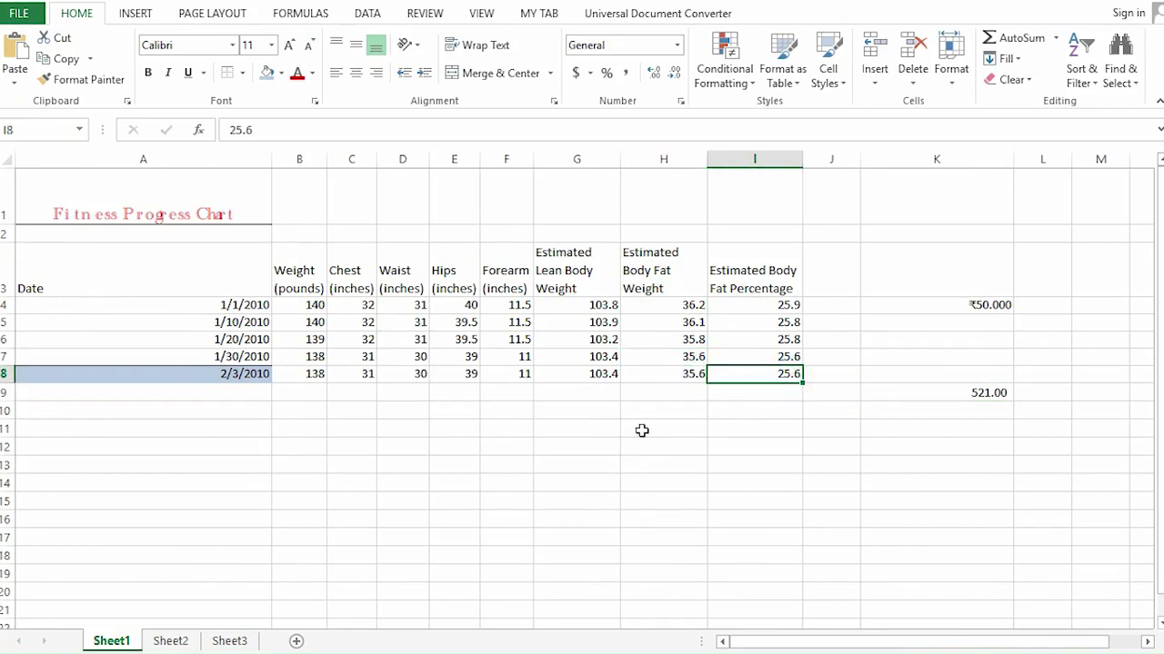
drag(979, 306, 990, 389)
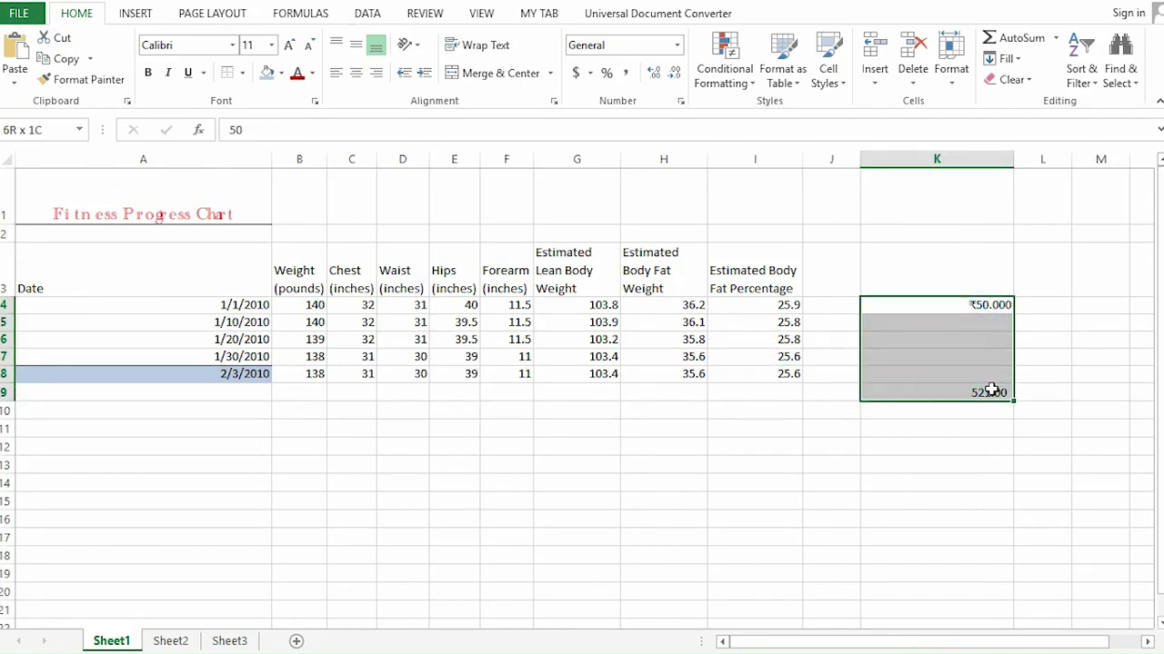
key(Delete)
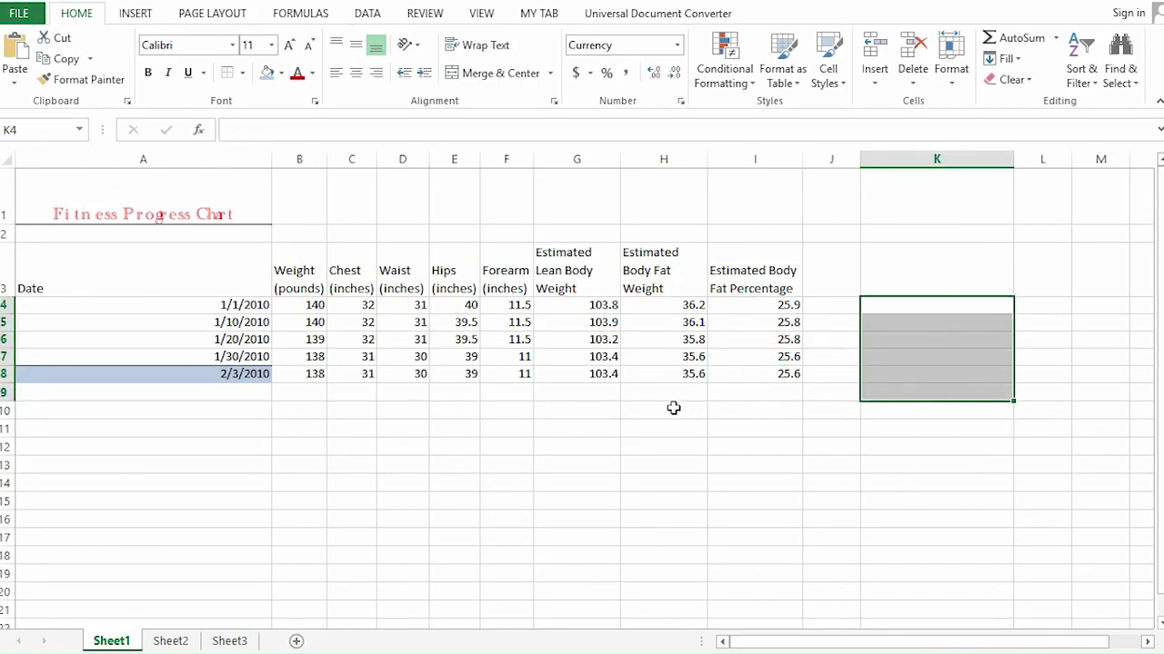
click(932, 241)
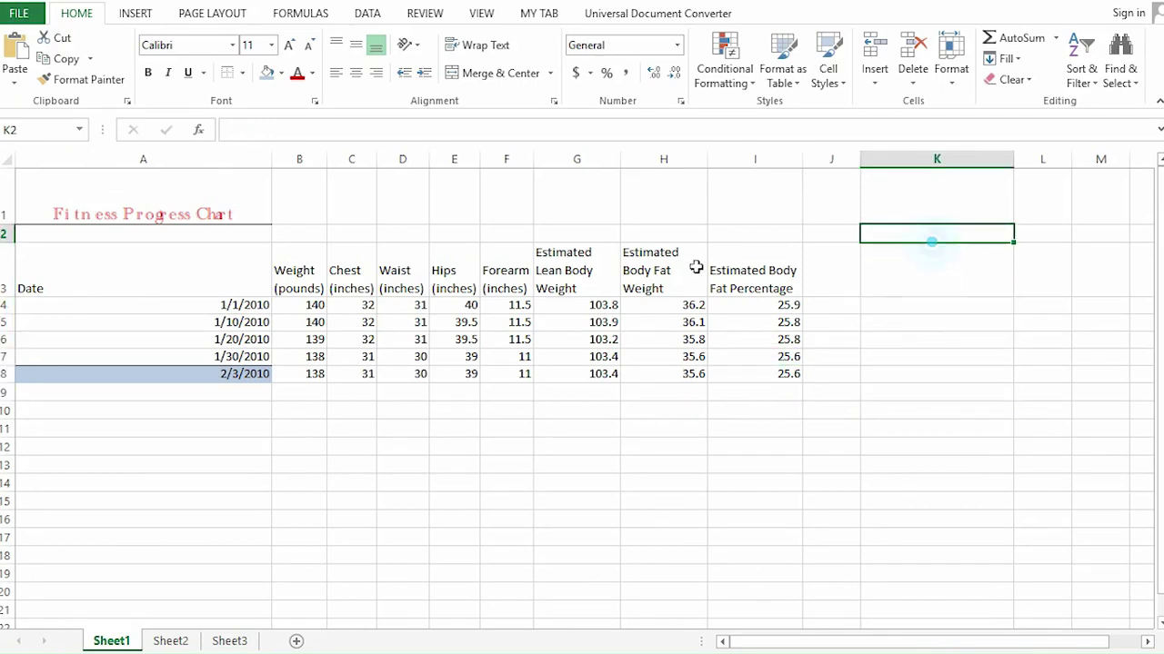
- Save the Fitness Progress Chart workbook to the Desktop as a PDF, keeping the file name Excel 2010 Lesson 4 Formatting Cells
click(16, 13)
click(20, 13)
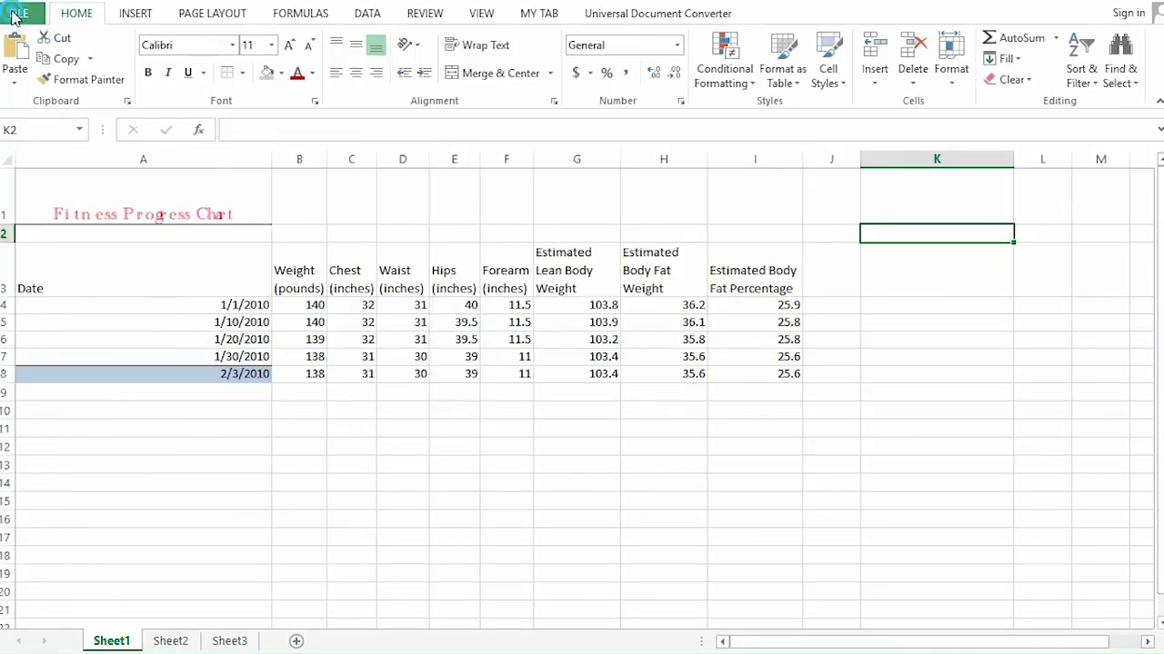
click(17, 14)
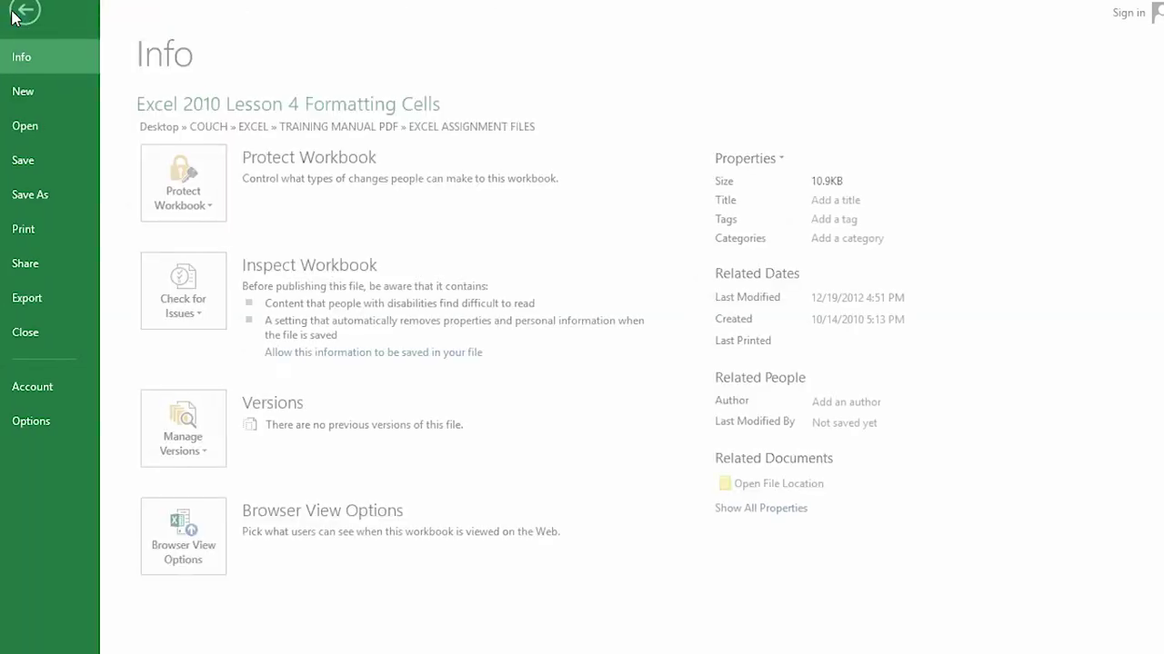
click(37, 194)
click(477, 511)
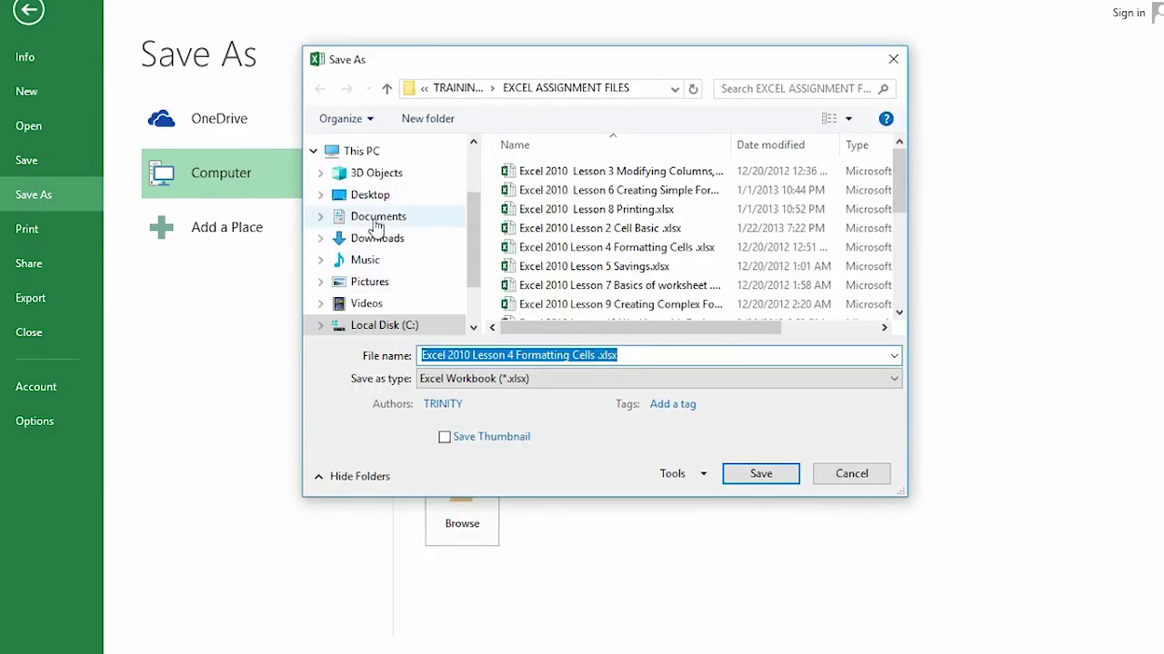
click(370, 196)
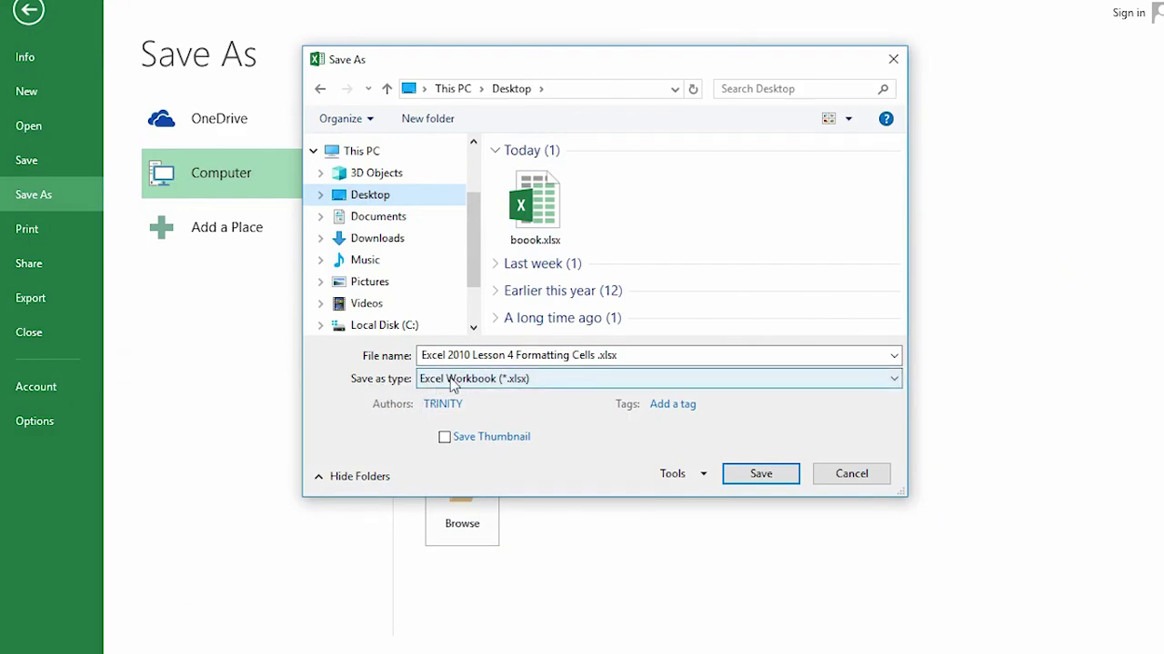
click(541, 380)
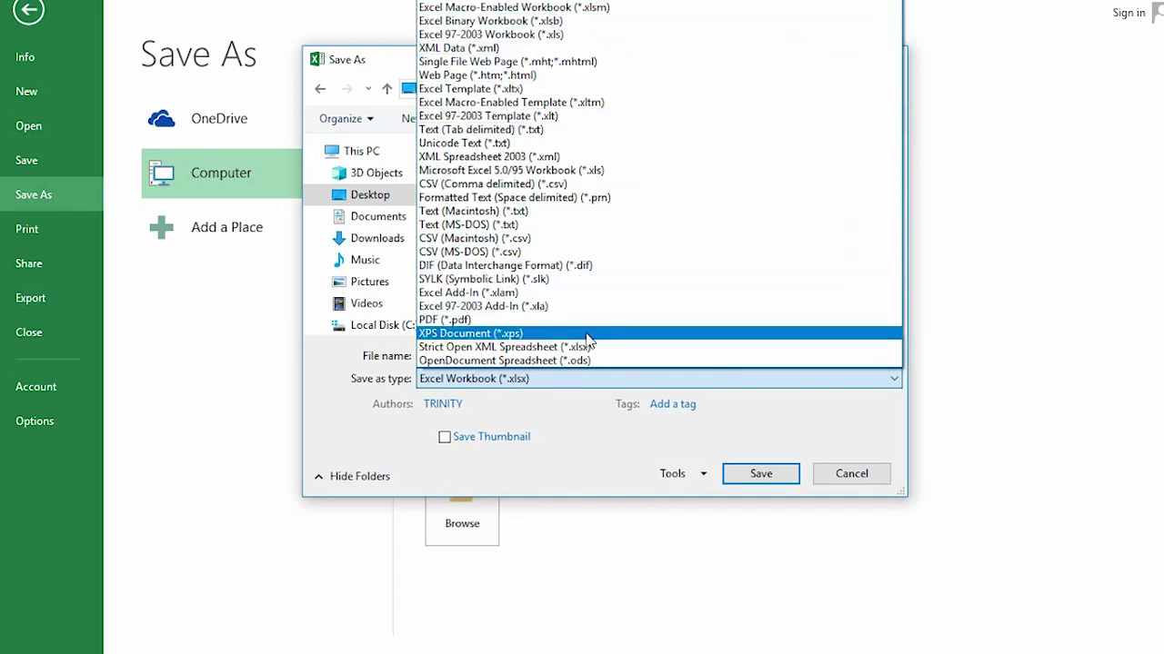
click(490, 319)
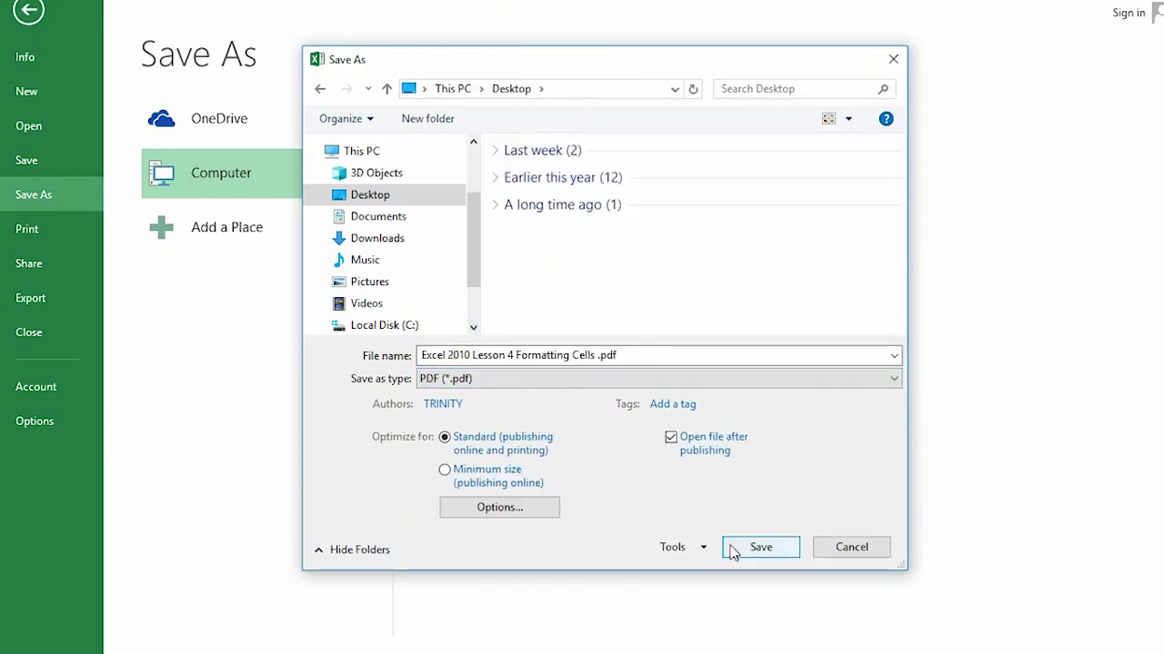
click(736, 543)
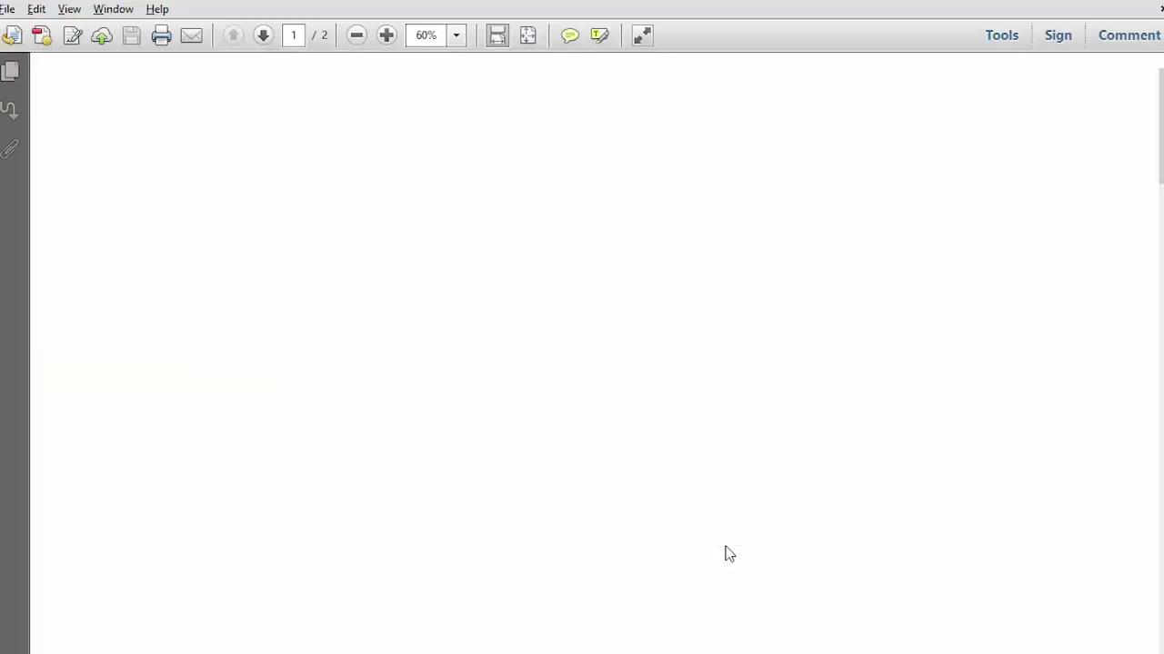
- Examine the exported Fitness Progress Chart PDF, checking its title, table and the options available for selected header text
scroll(663, 228, down, 9)
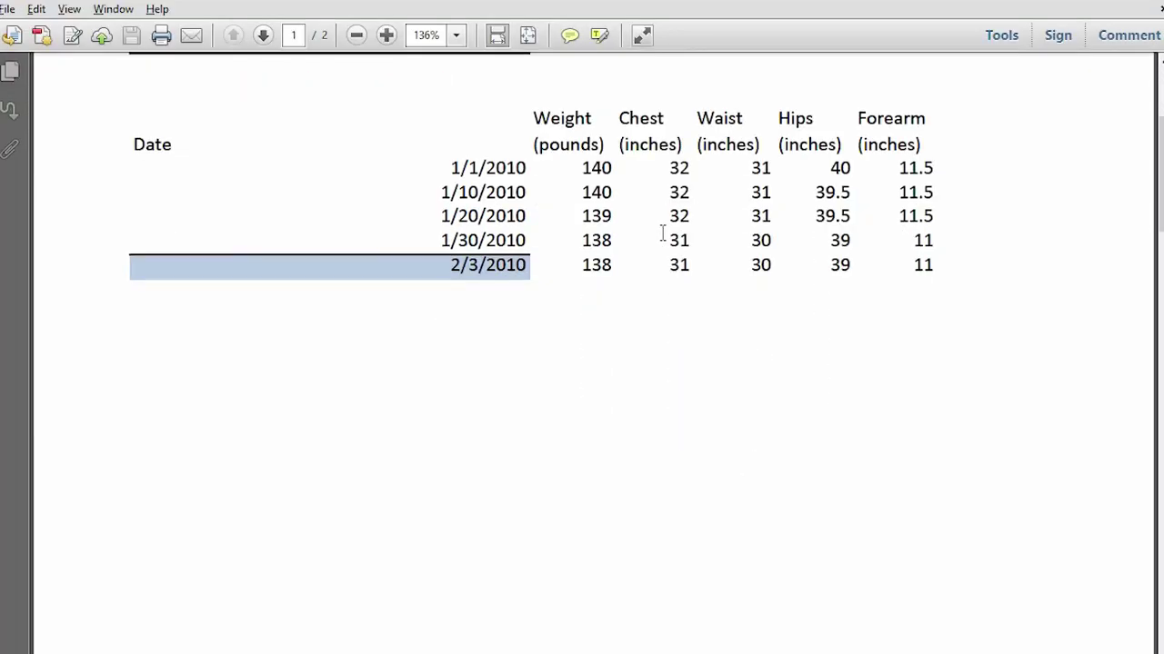
scroll(660, 333, up, 8)
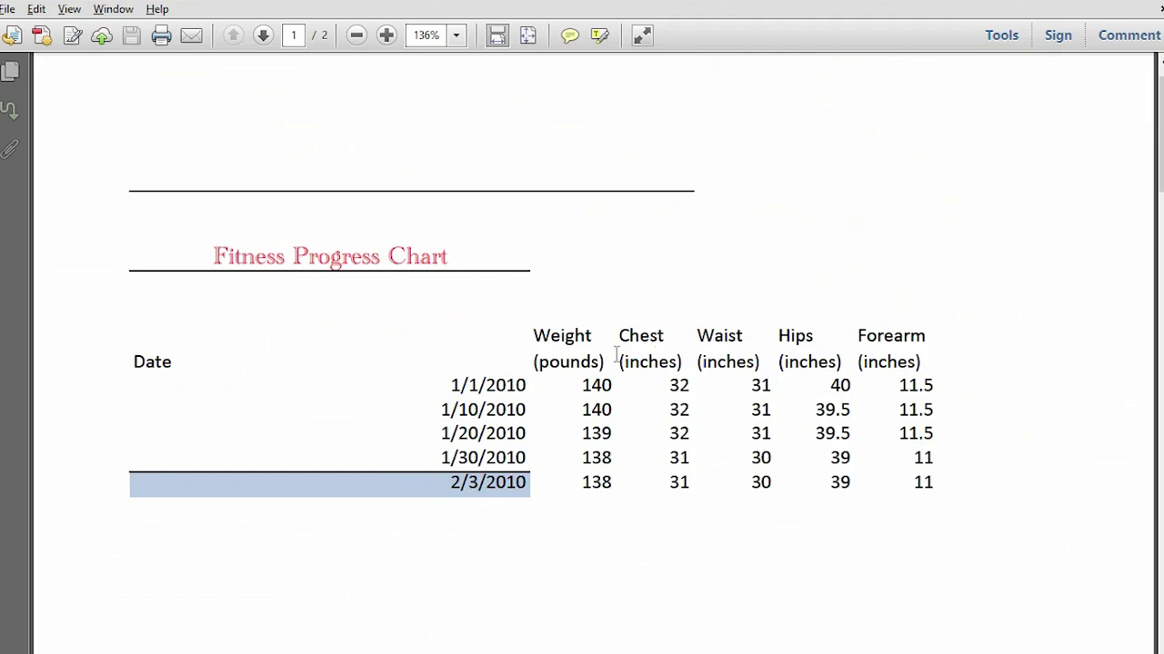
drag(562, 341, 701, 344)
right_click(598, 342)
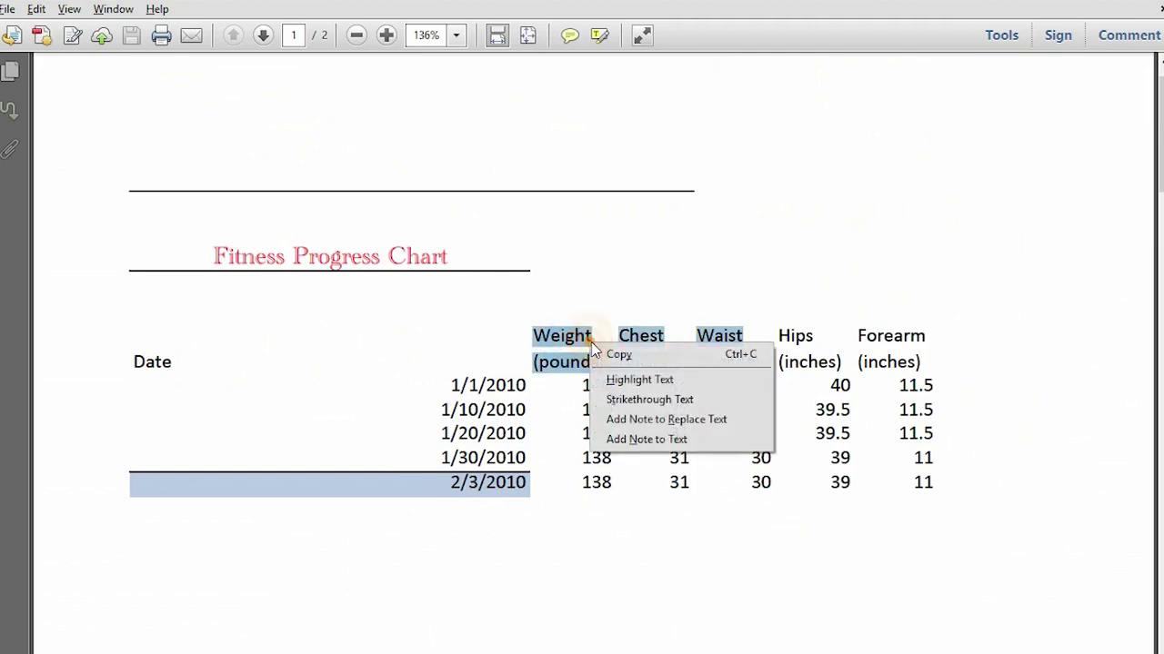
click(708, 334)
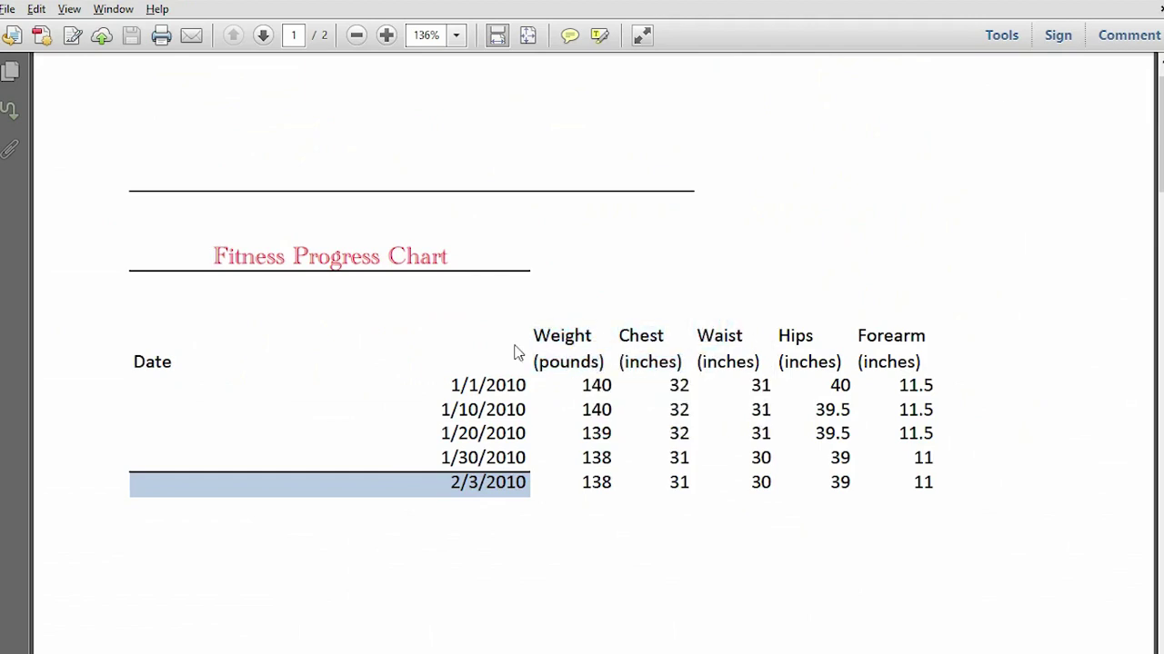
click(551, 334)
scroll(634, 408, down, 2)
scroll(634, 408, up, 2)
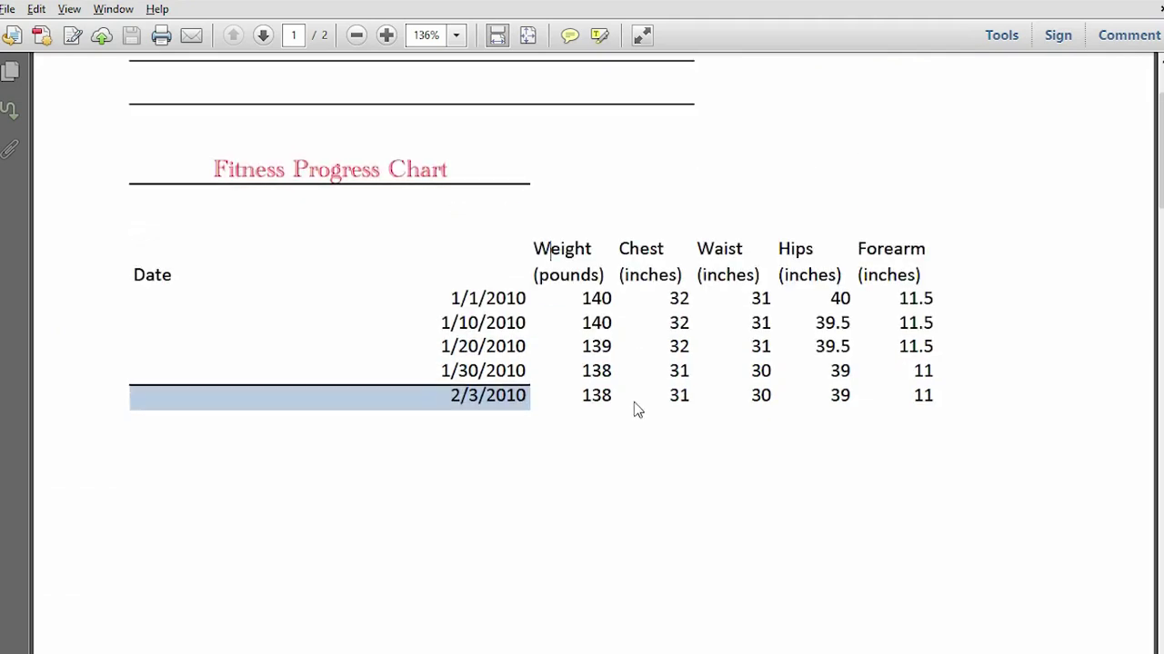
scroll(635, 403, up, 1)
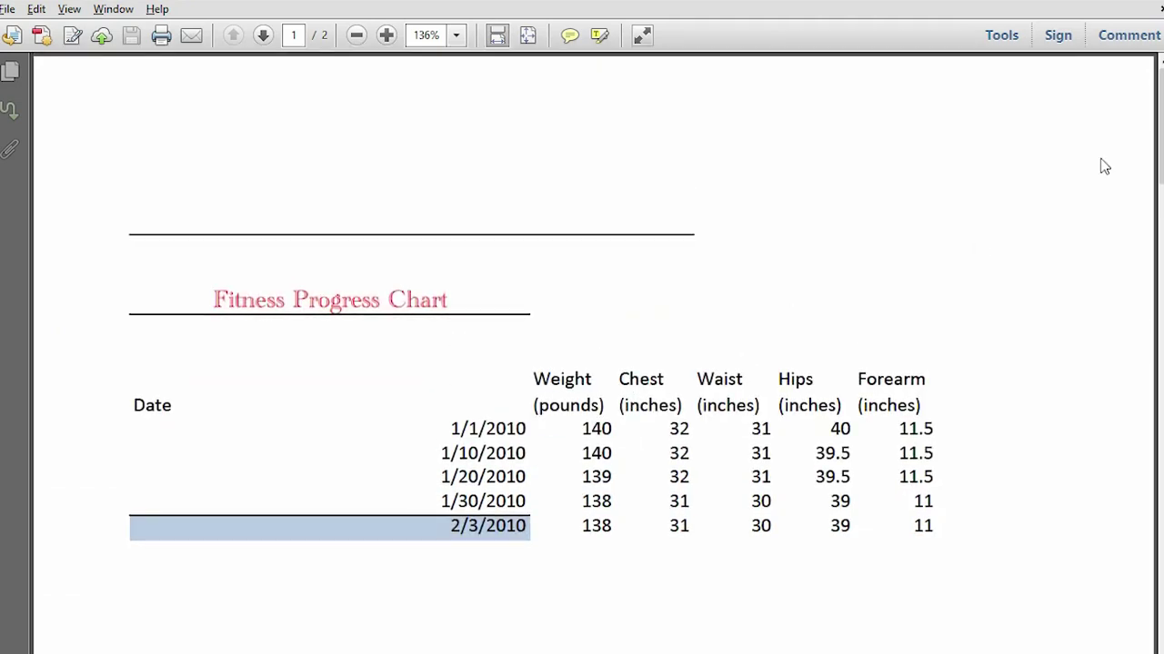